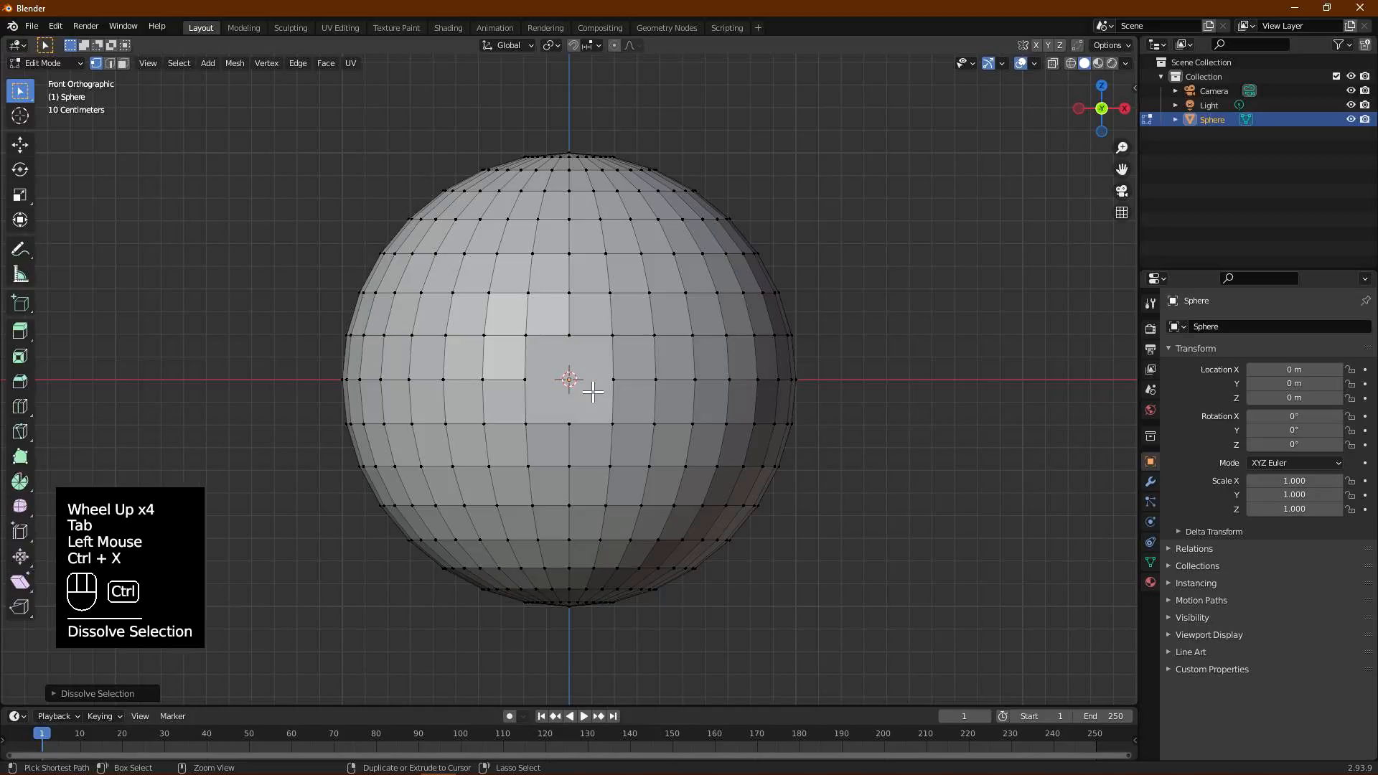
Subdivide the merged square face at the centre of the sphere's front and switch to edge selection
key(3)
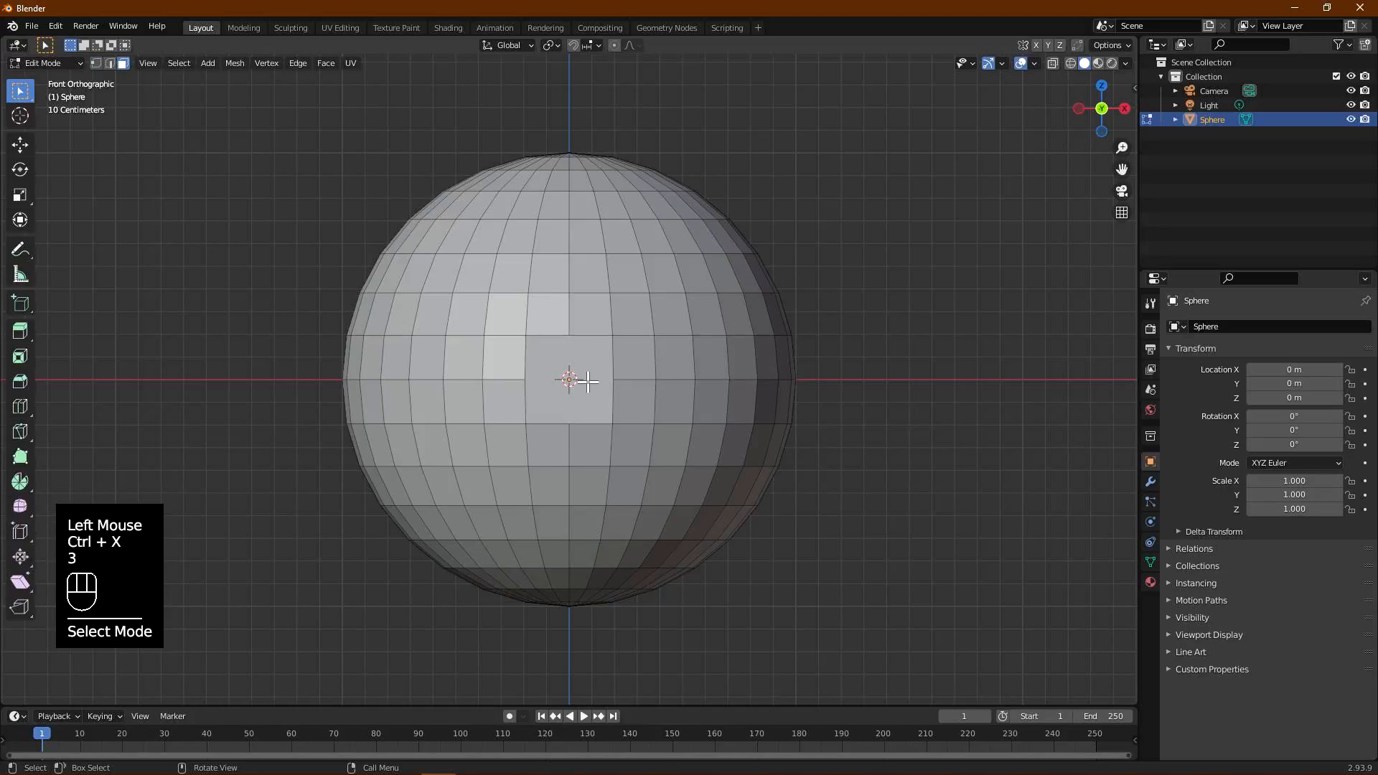
click(587, 381)
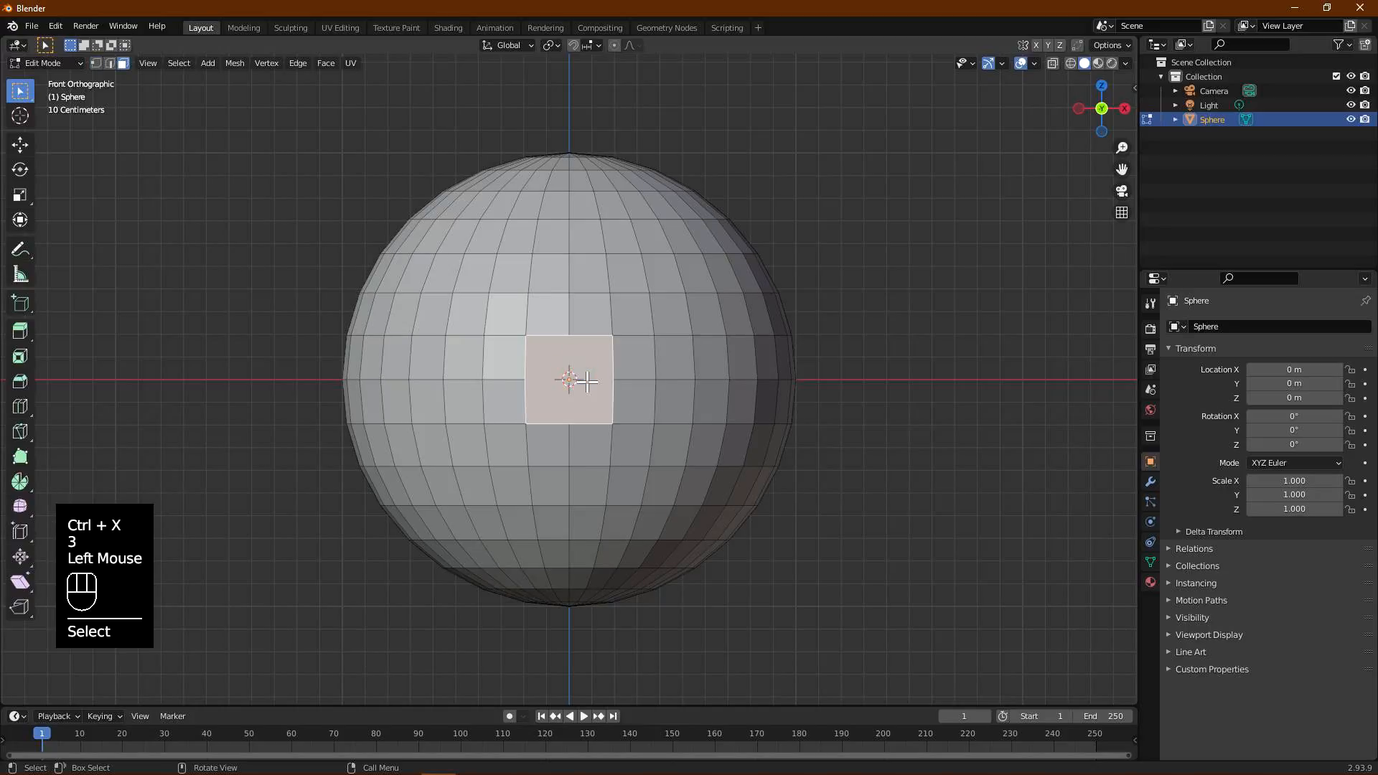
right_click(584, 351)
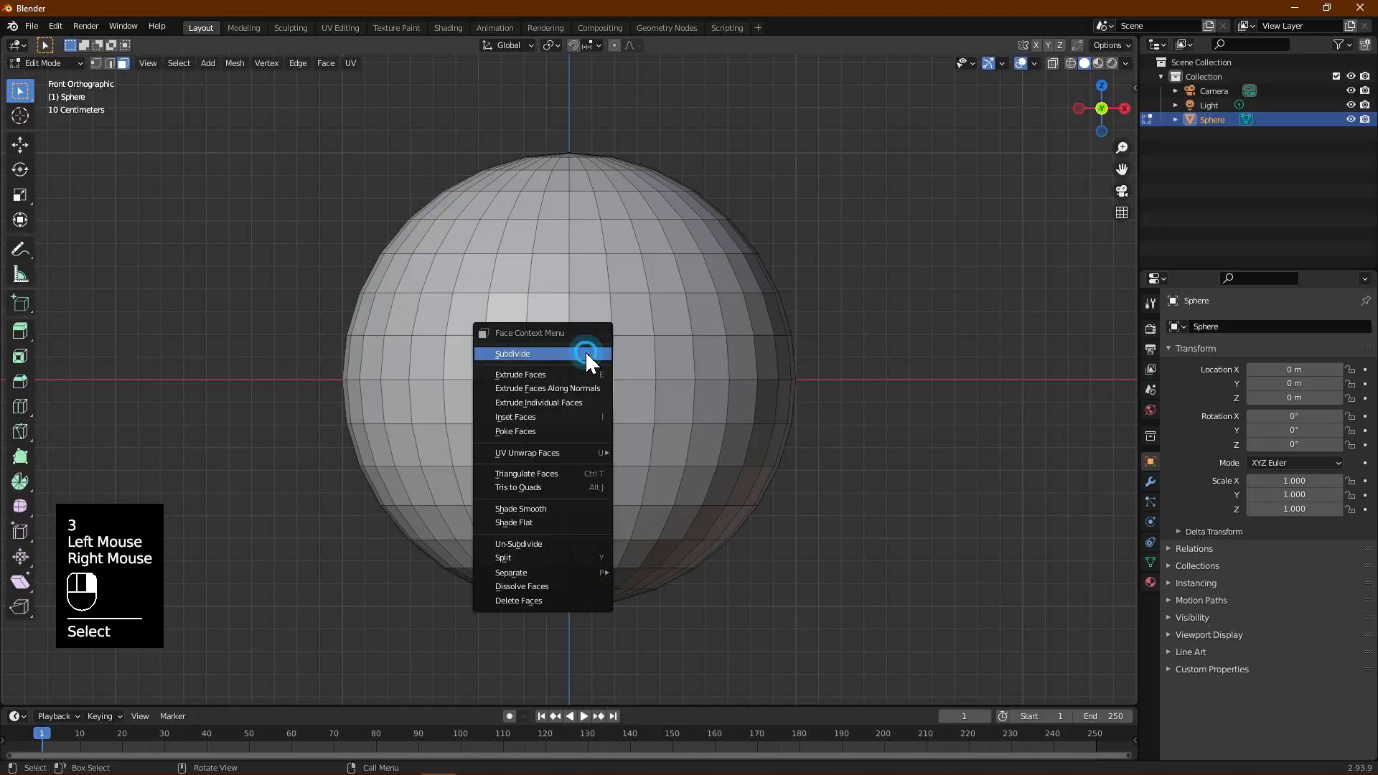
click(584, 351)
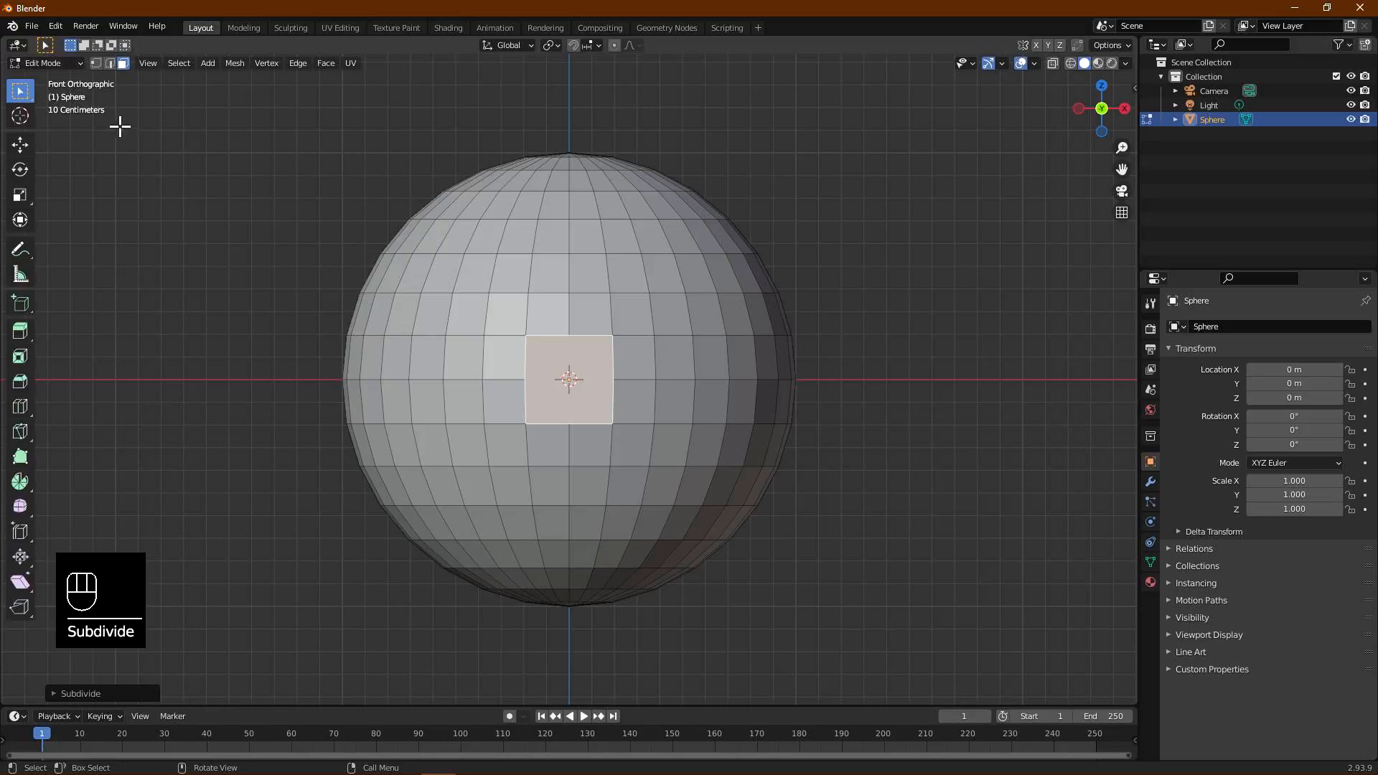
key(2)
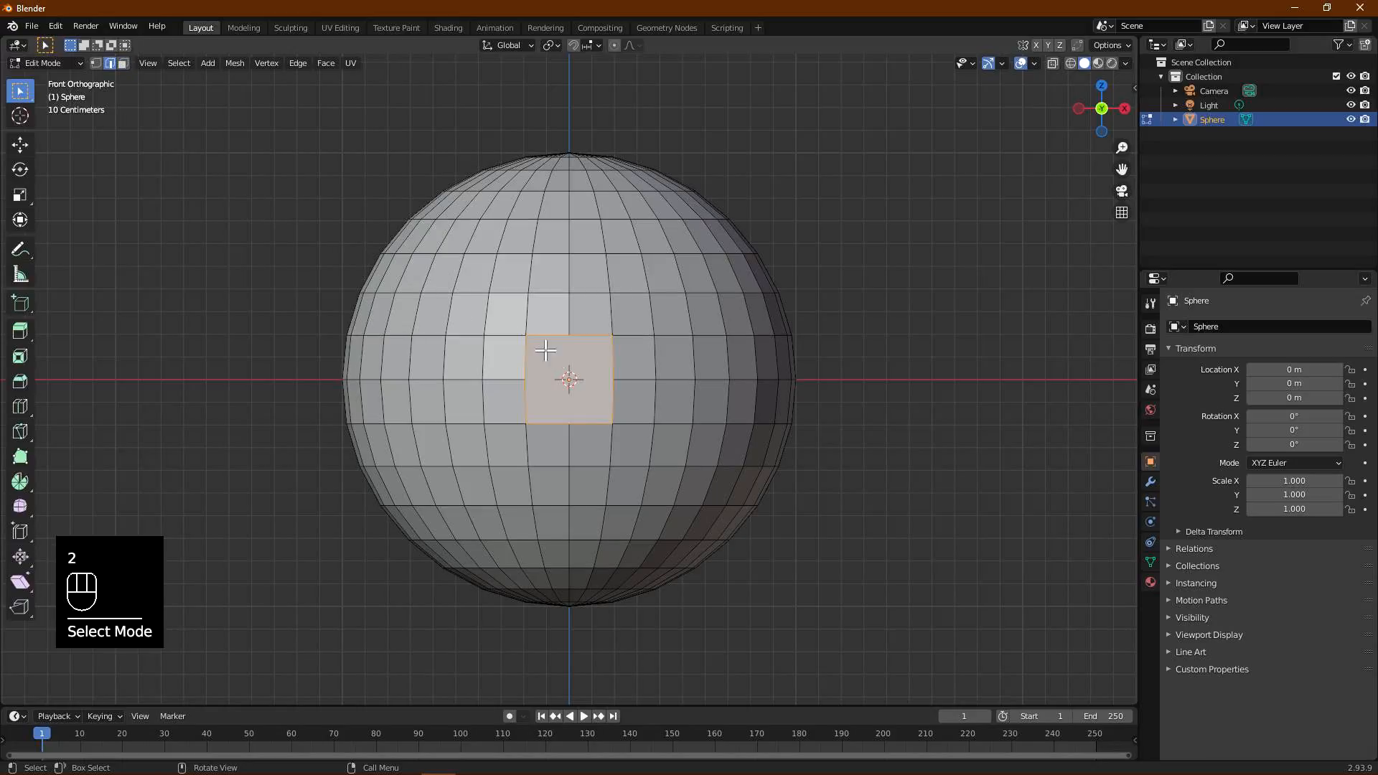
Enable the Mesh: LoopTools add-on in the preferences
click(53, 27)
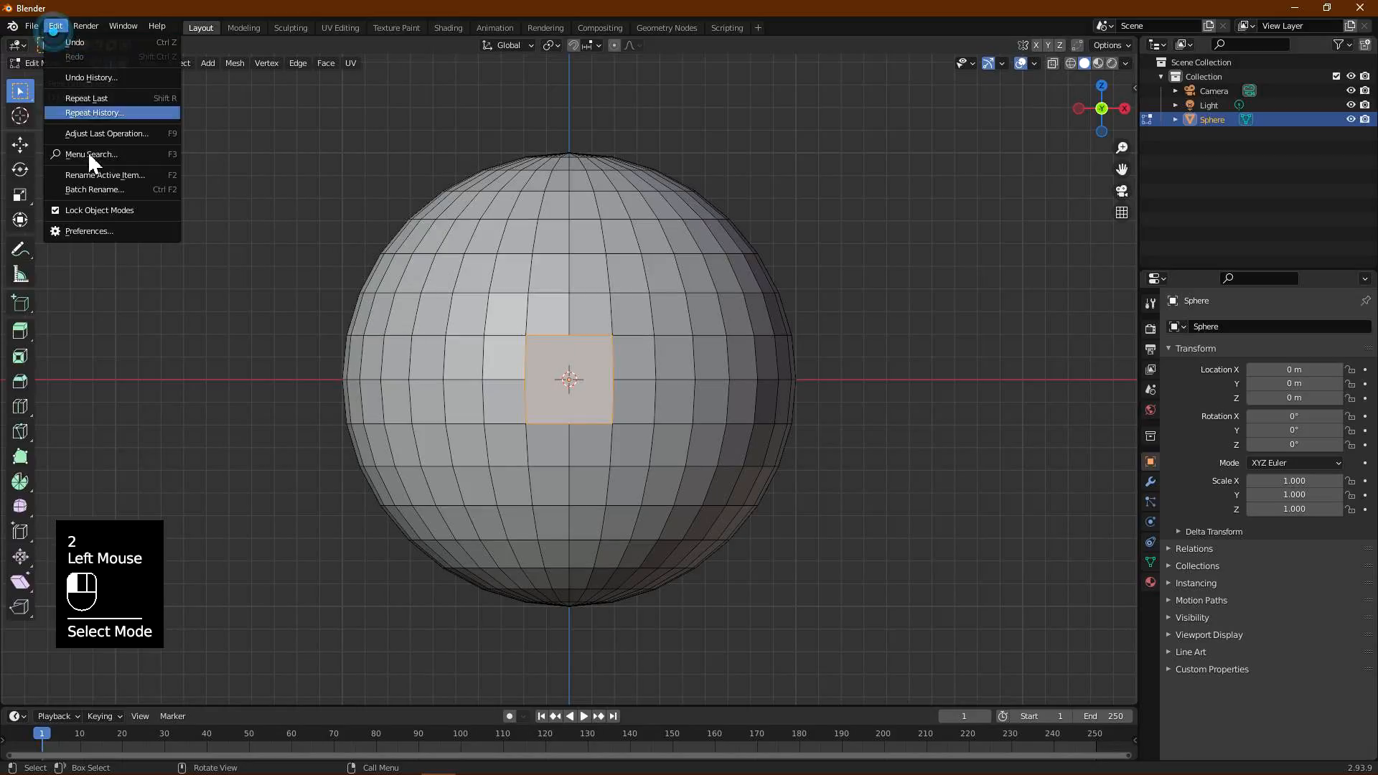
click(102, 233)
click(385, 62)
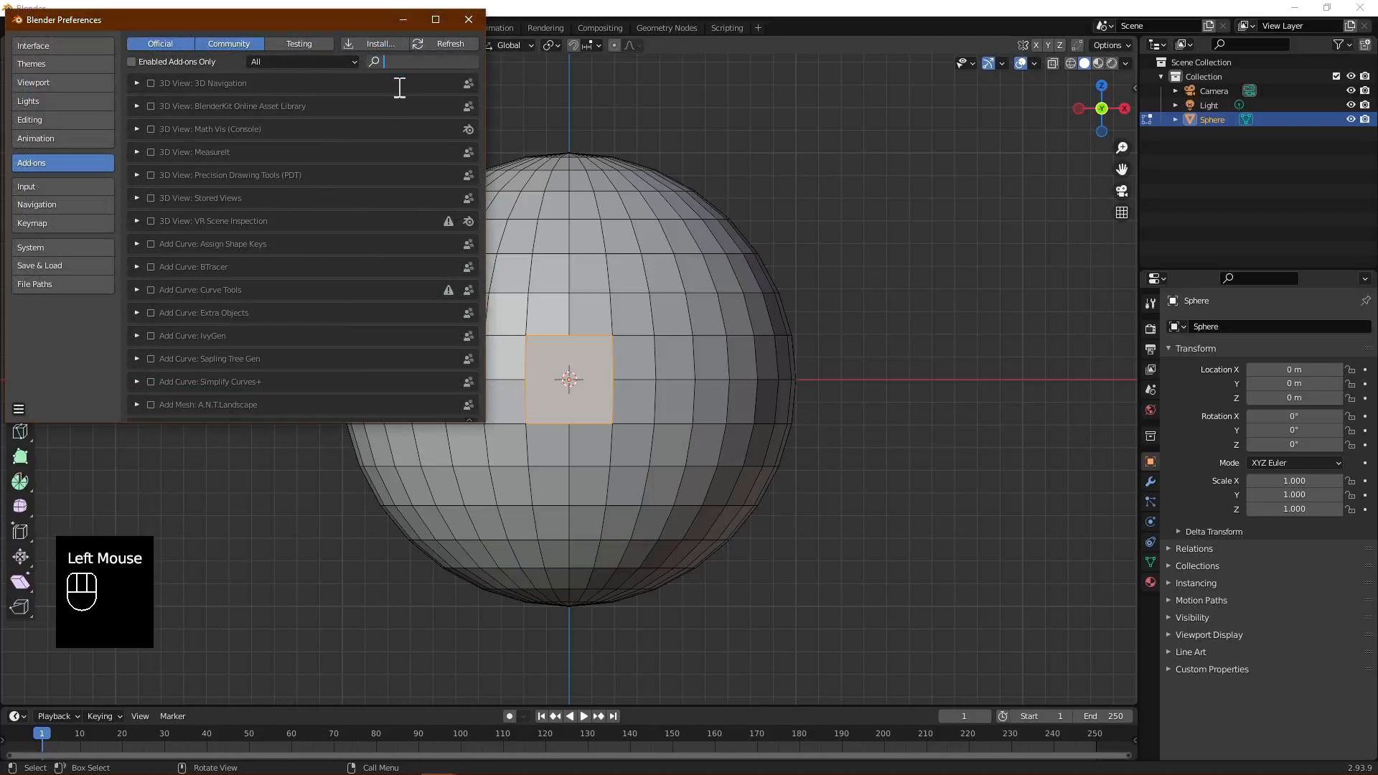
text(loop)
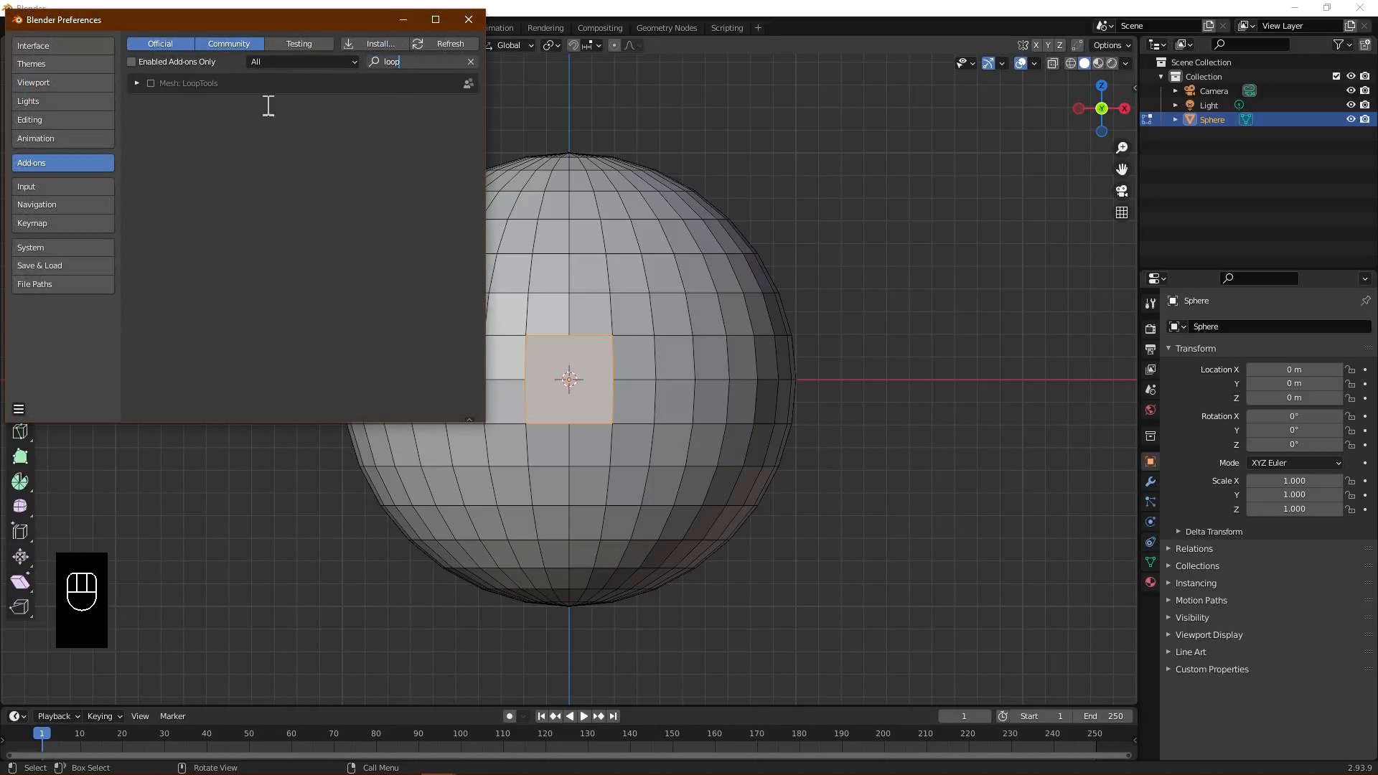
click(148, 84)
click(148, 83)
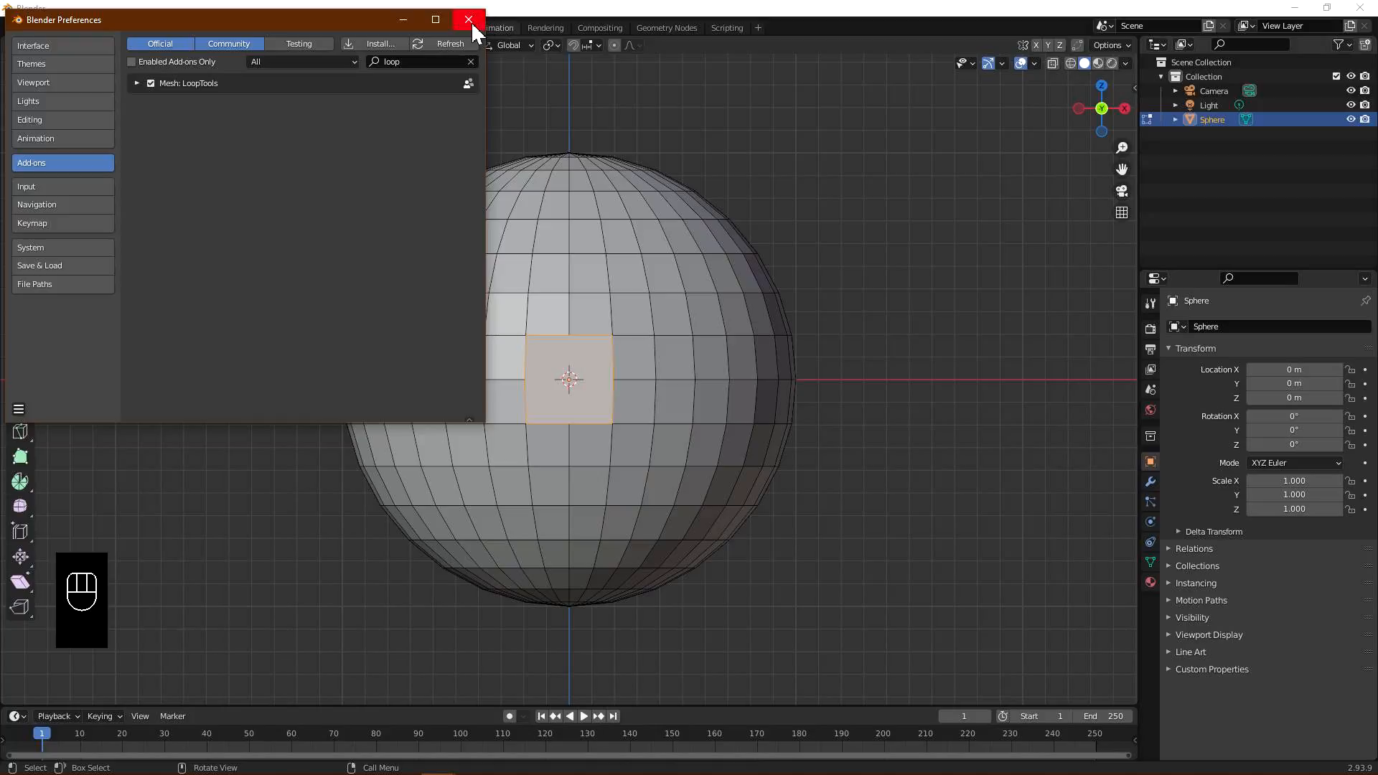
click(470, 22)
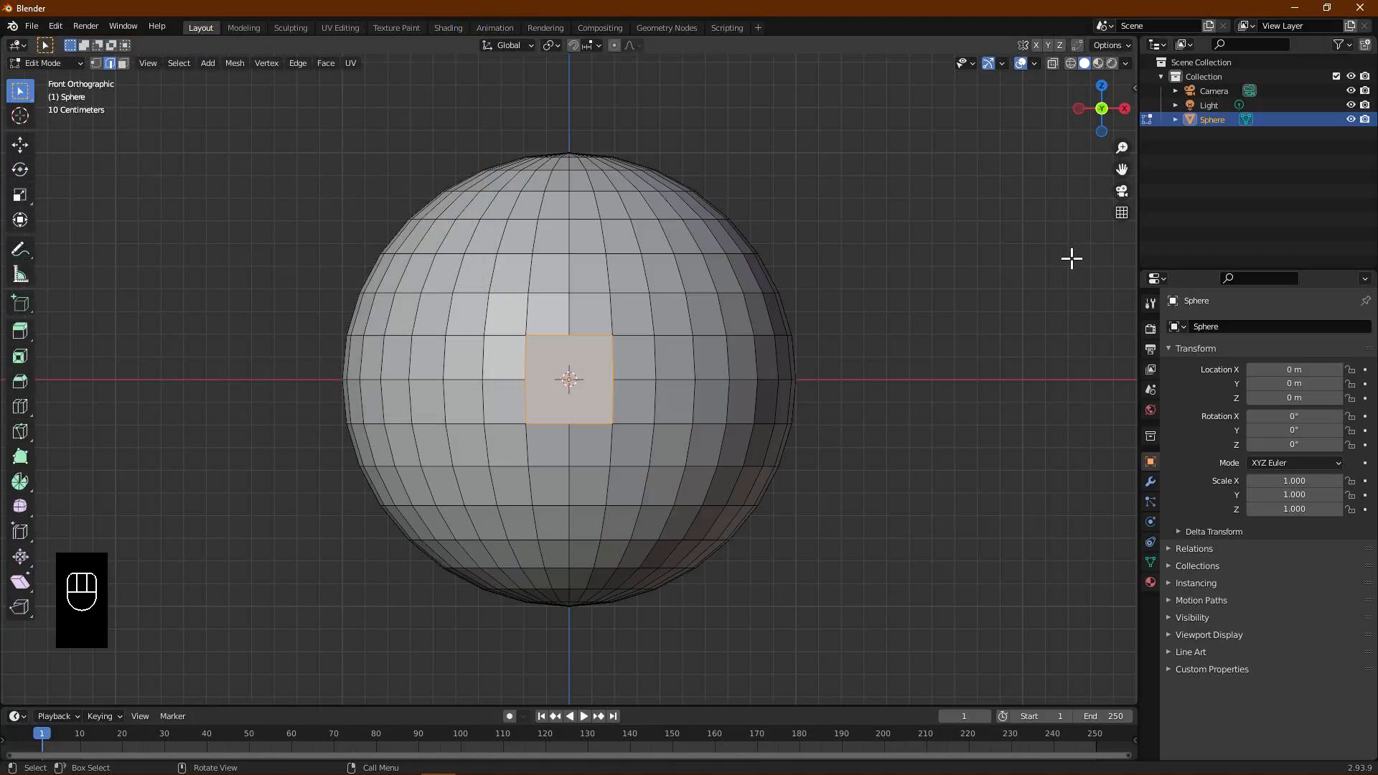
Round the selected square face into a circle with the LoopTools Circle operation
key(n)
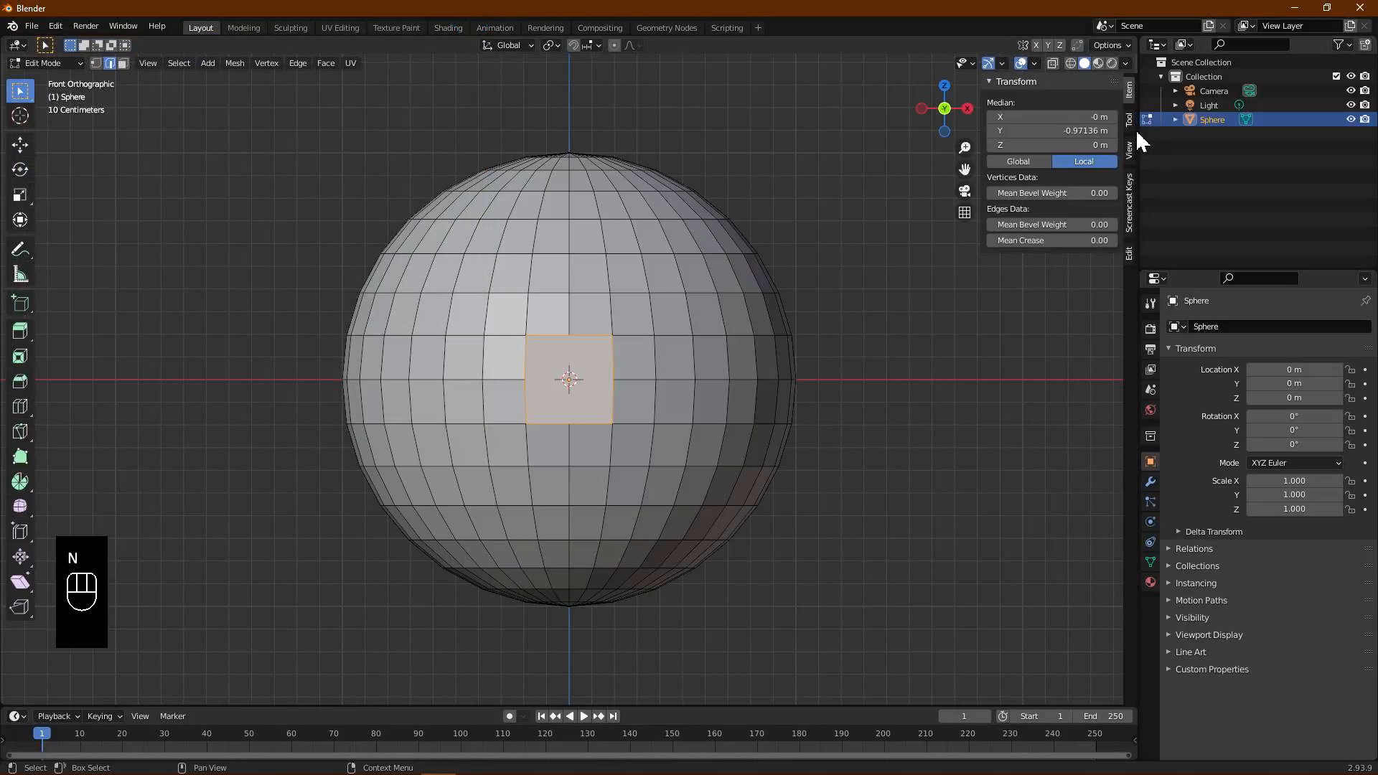
click(1128, 253)
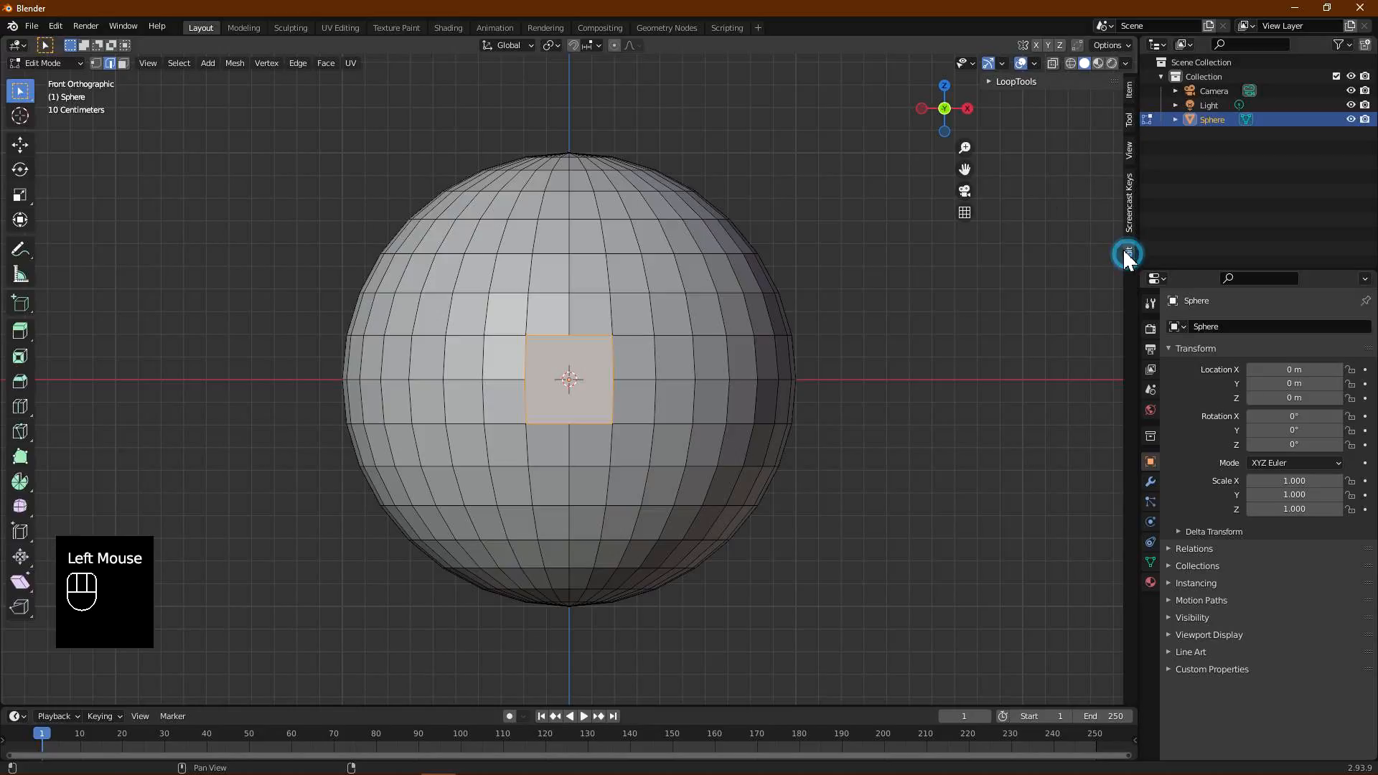
click(990, 82)
click(1061, 116)
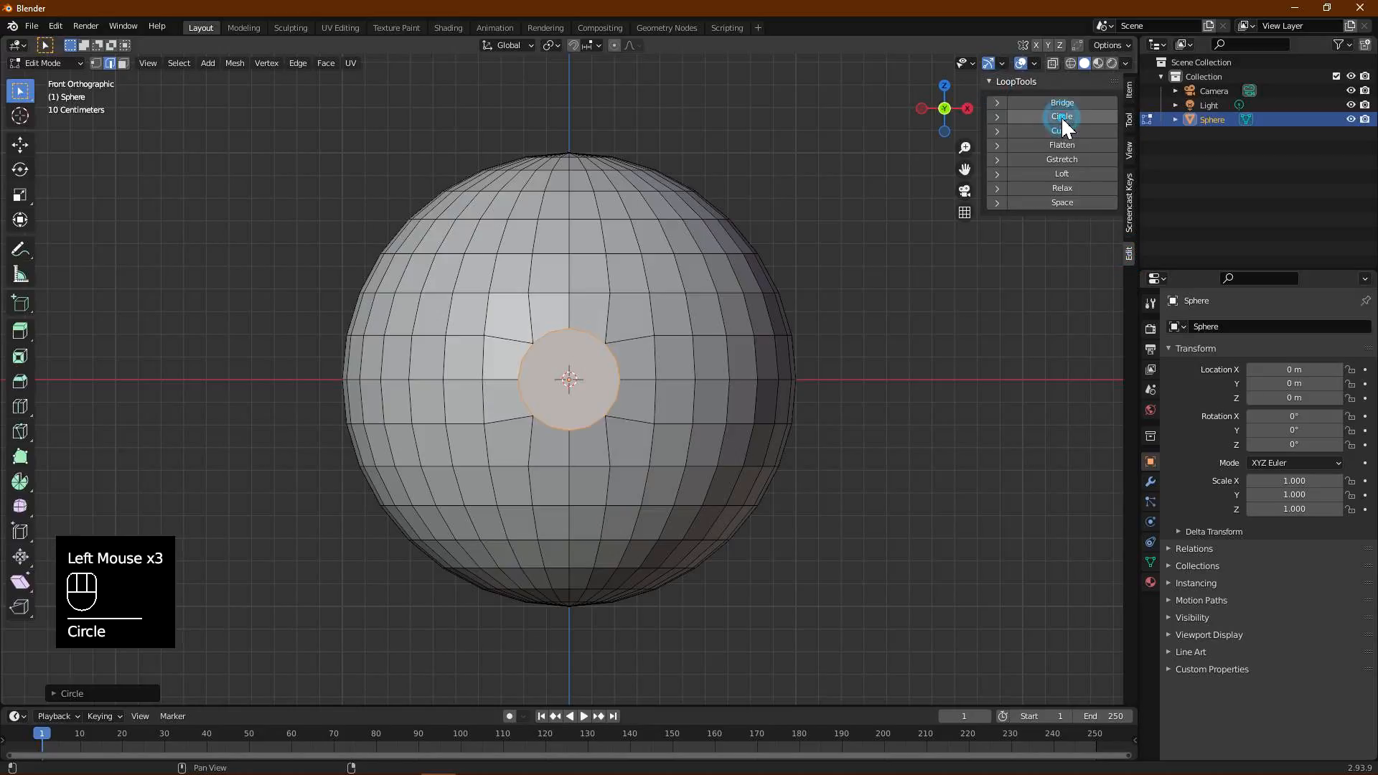
In the right orthographic view, extrude the circular face straight outward into a stem about twice the sphere's diameter in length
middle_drag(884, 346, 803, 349)
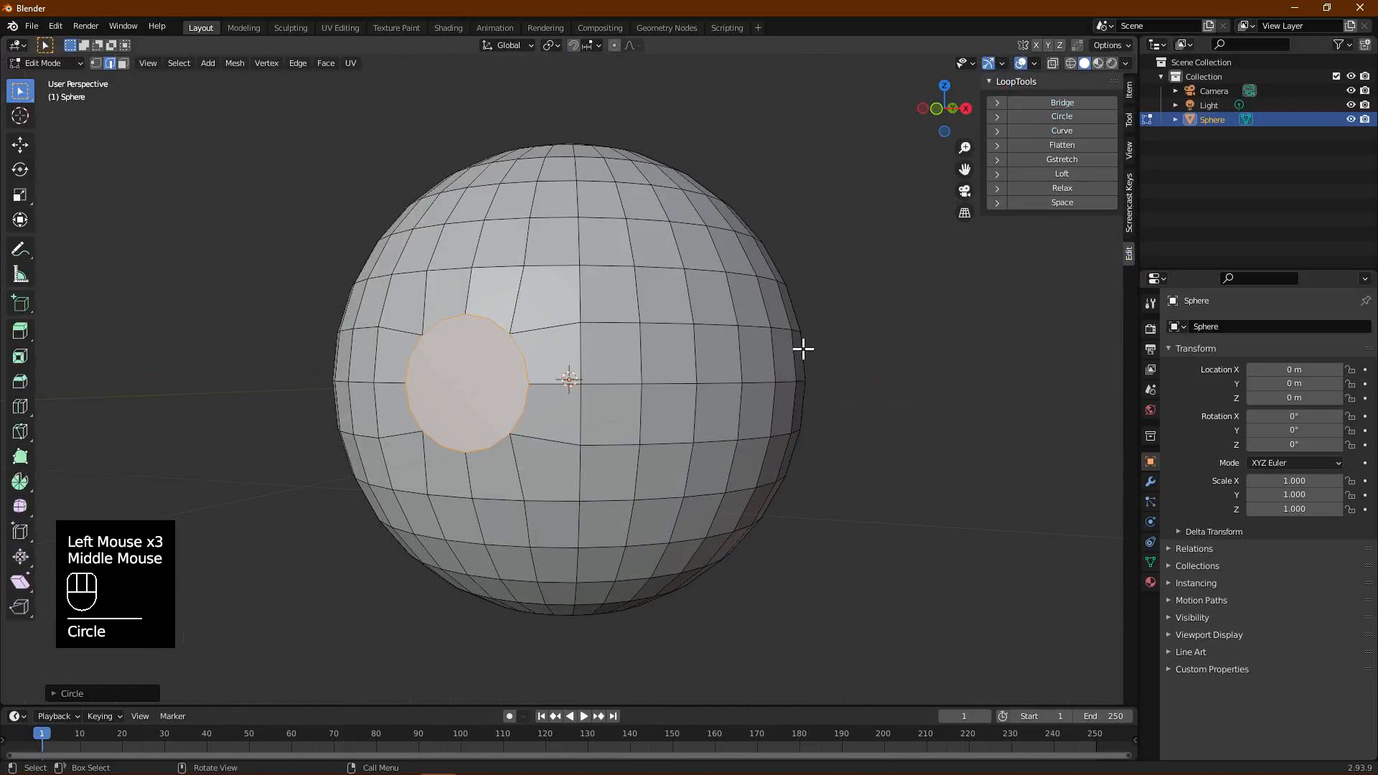
key(KP_3)
scroll(764, 453, down, 2)
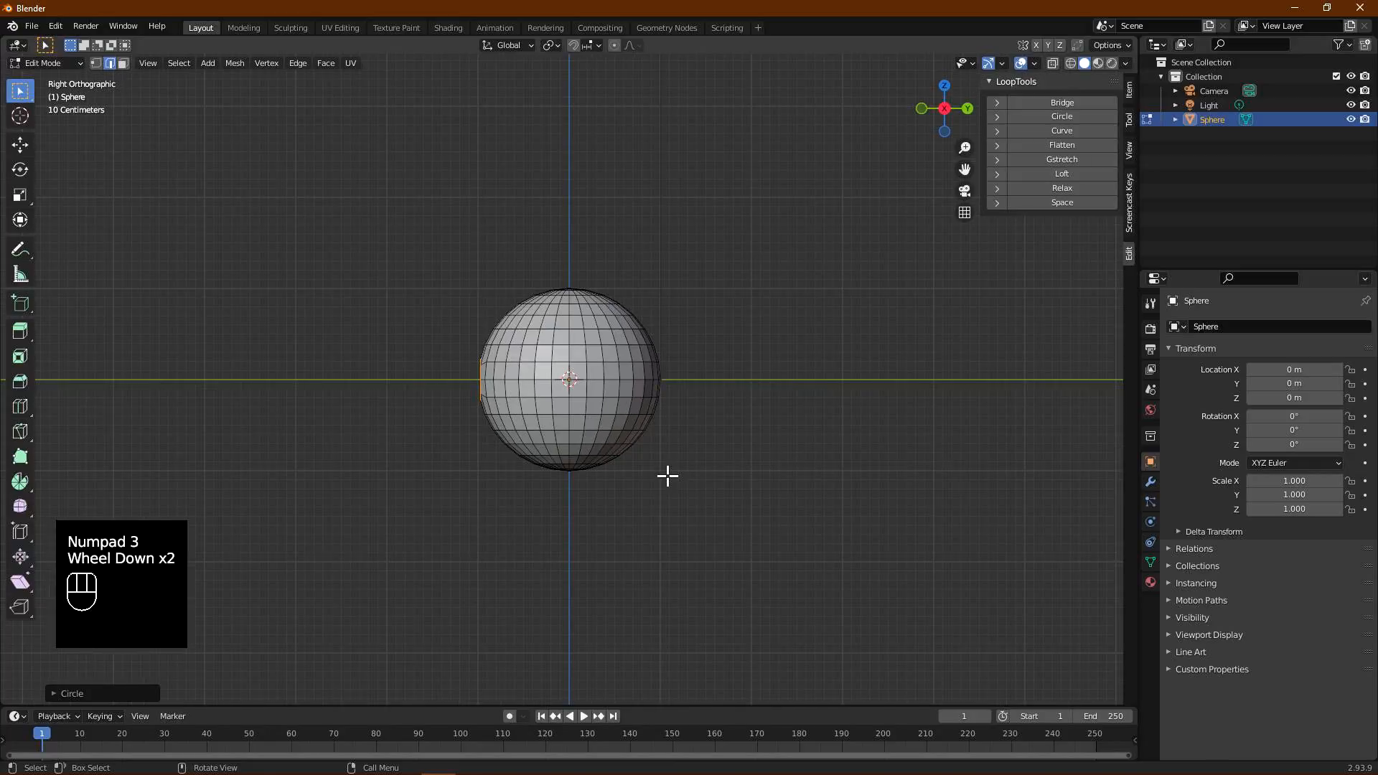
key(e)
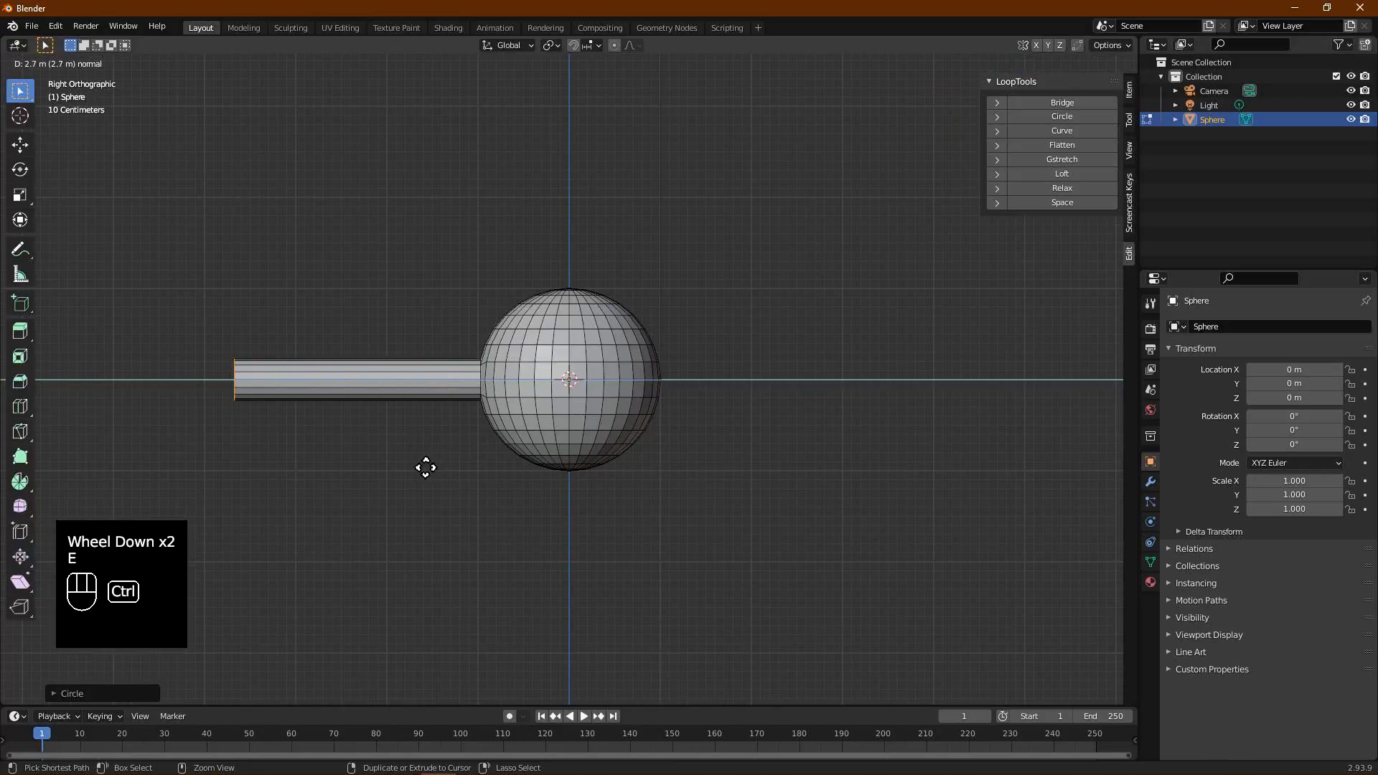
ctrl+click(296, 458)
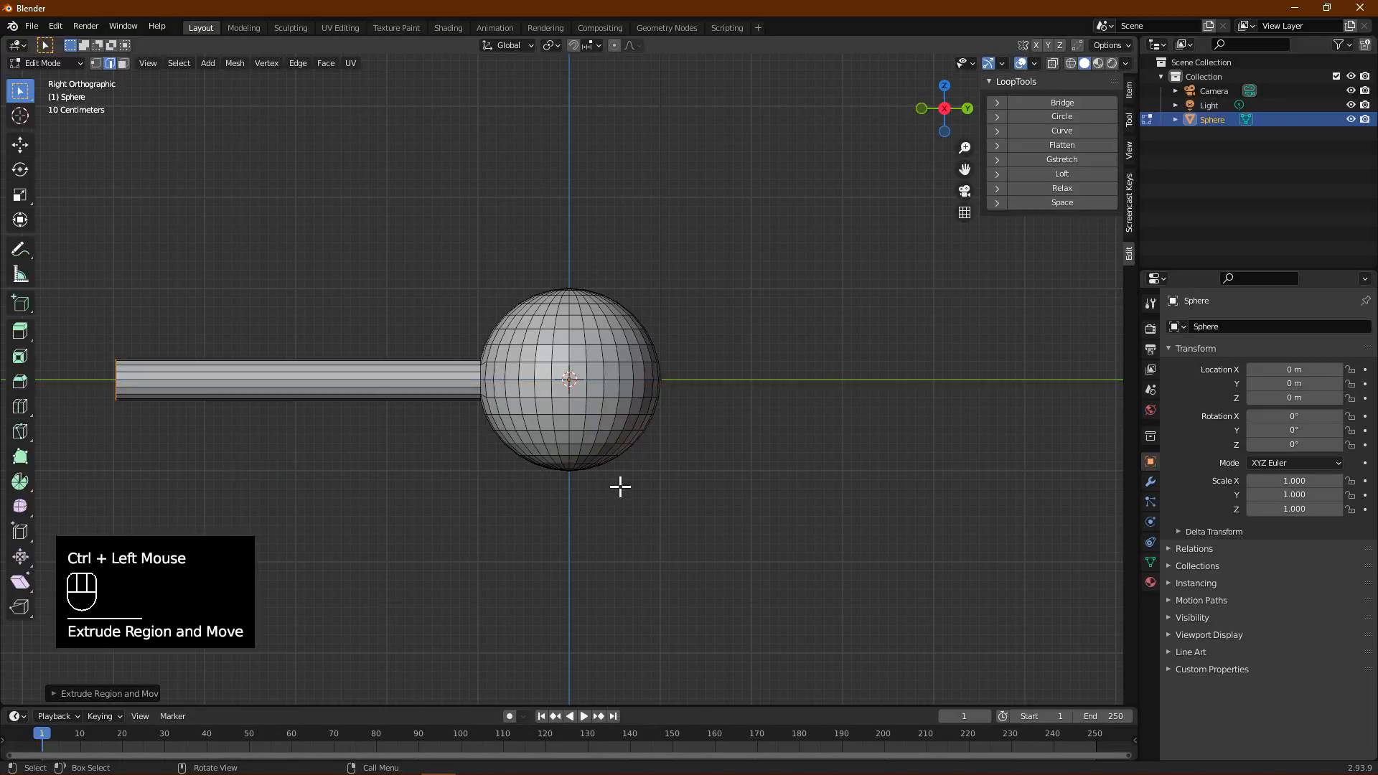
Scale the entire mesh, sphere and stem together, by a factor of 0.5
key(a)
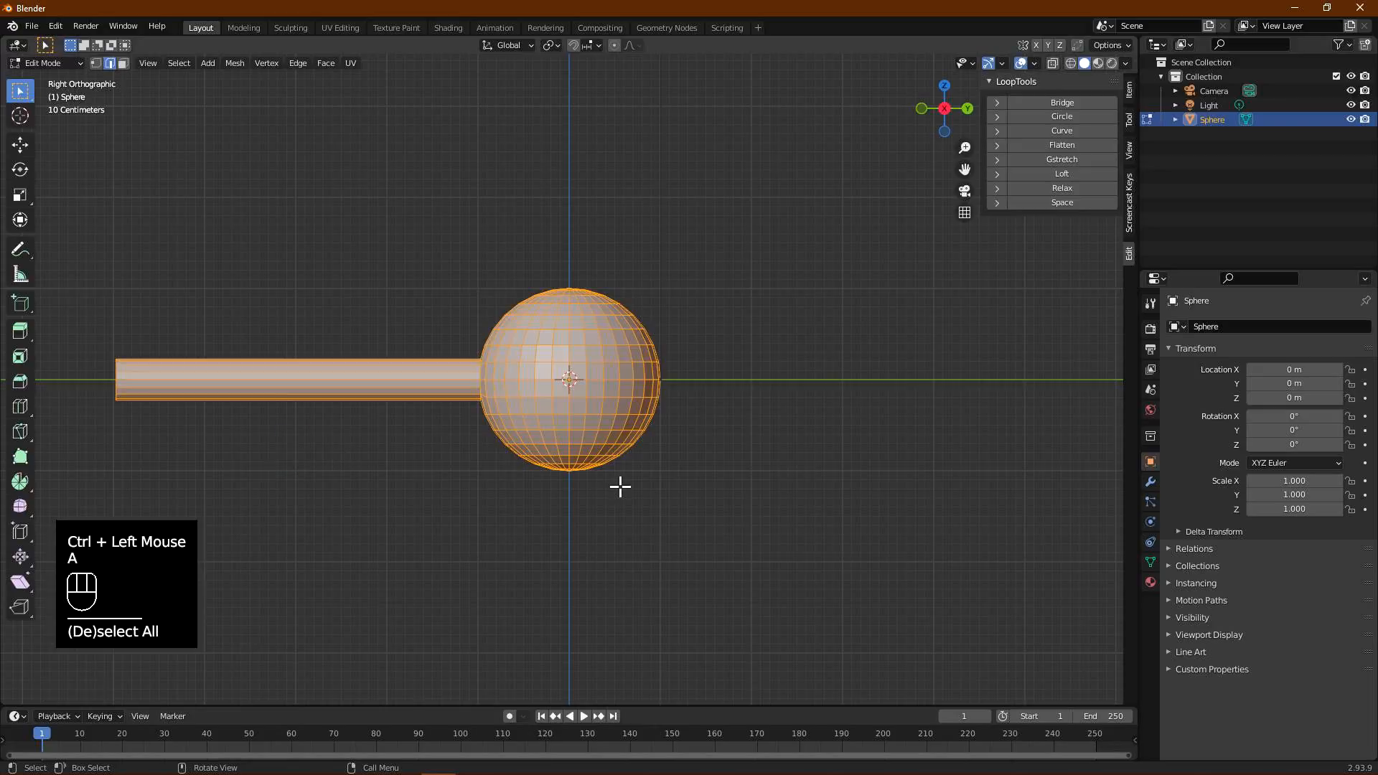
text(s.5)
click(712, 531)
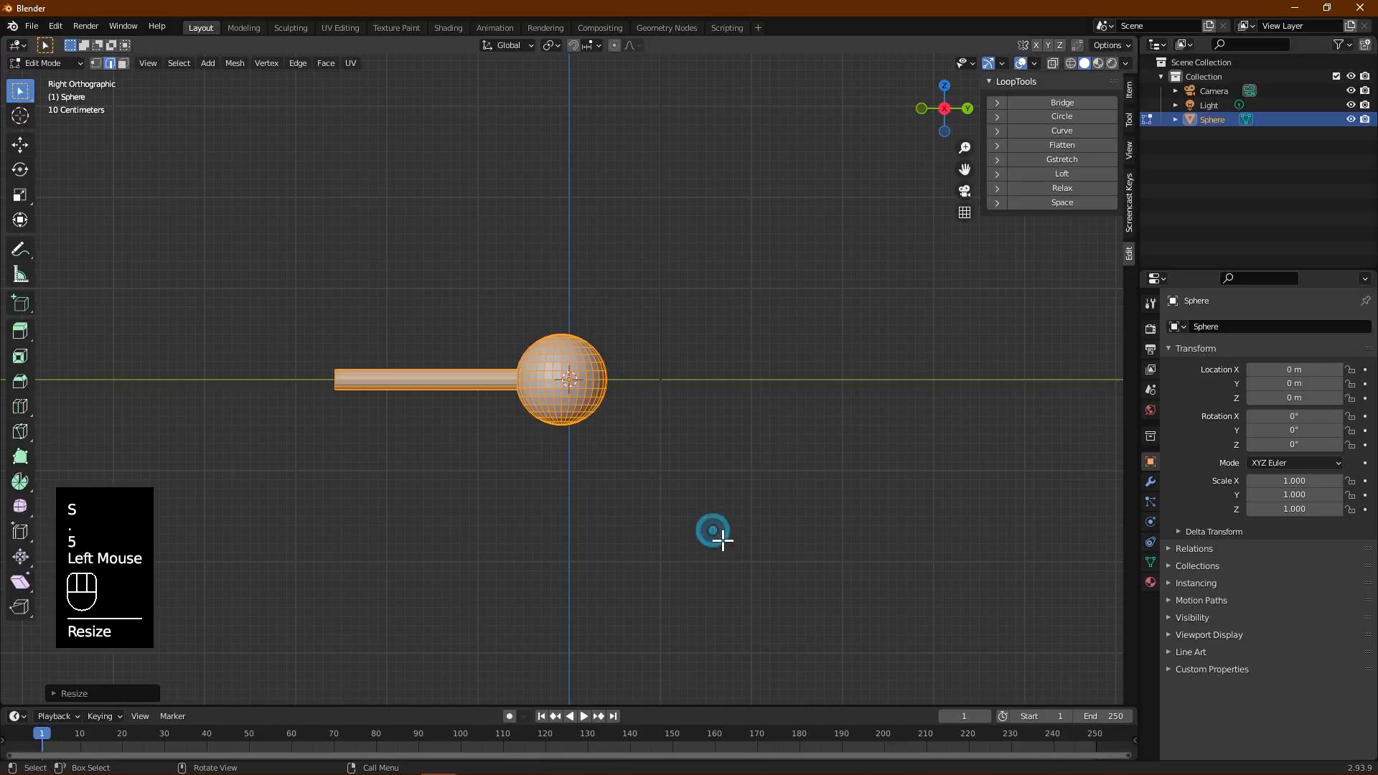
Move the whole mesh about 2.6 m along the Y axis, aligning the stem's free end exactly with the world origin
key(g)
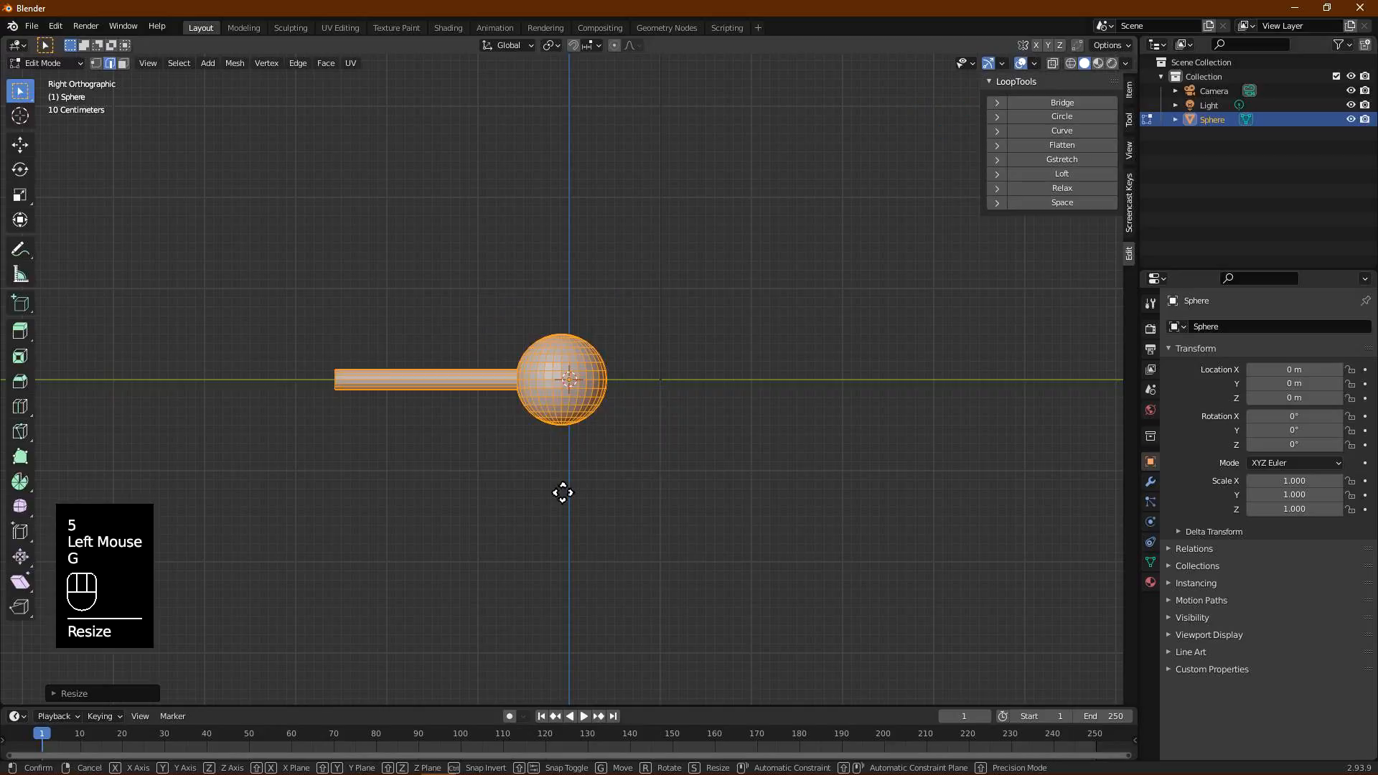
key(y)
key(ctrl)
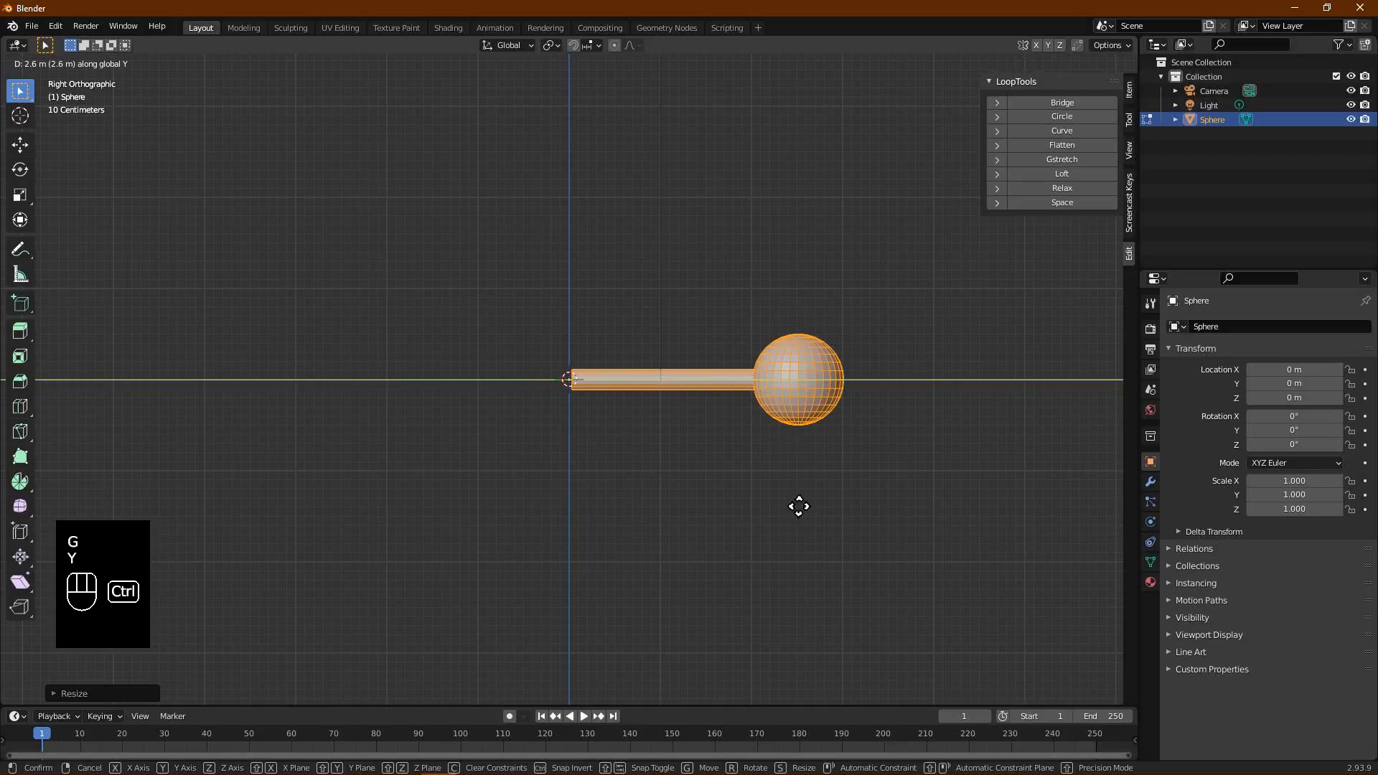
ctrl+click(796, 500)
scroll(686, 406, up, 5)
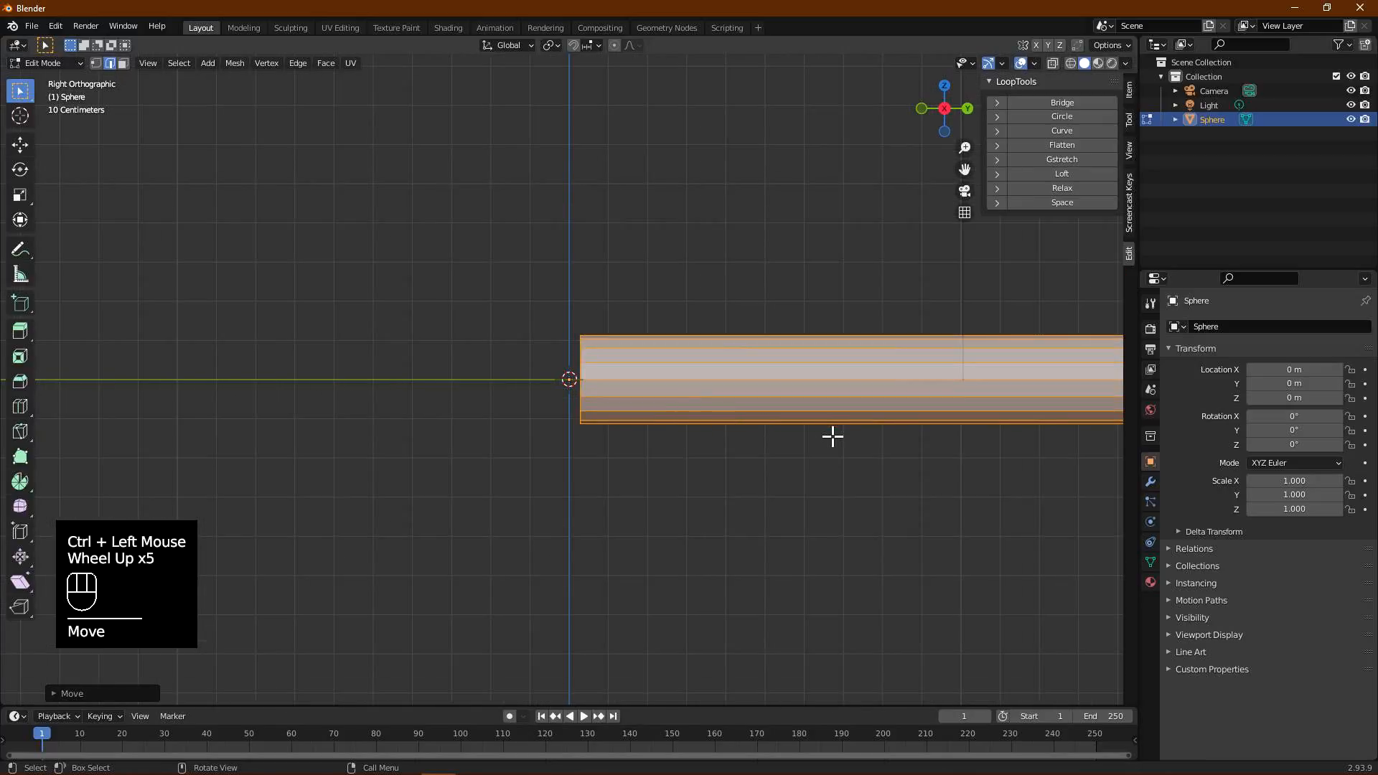
key(g)
key(y)
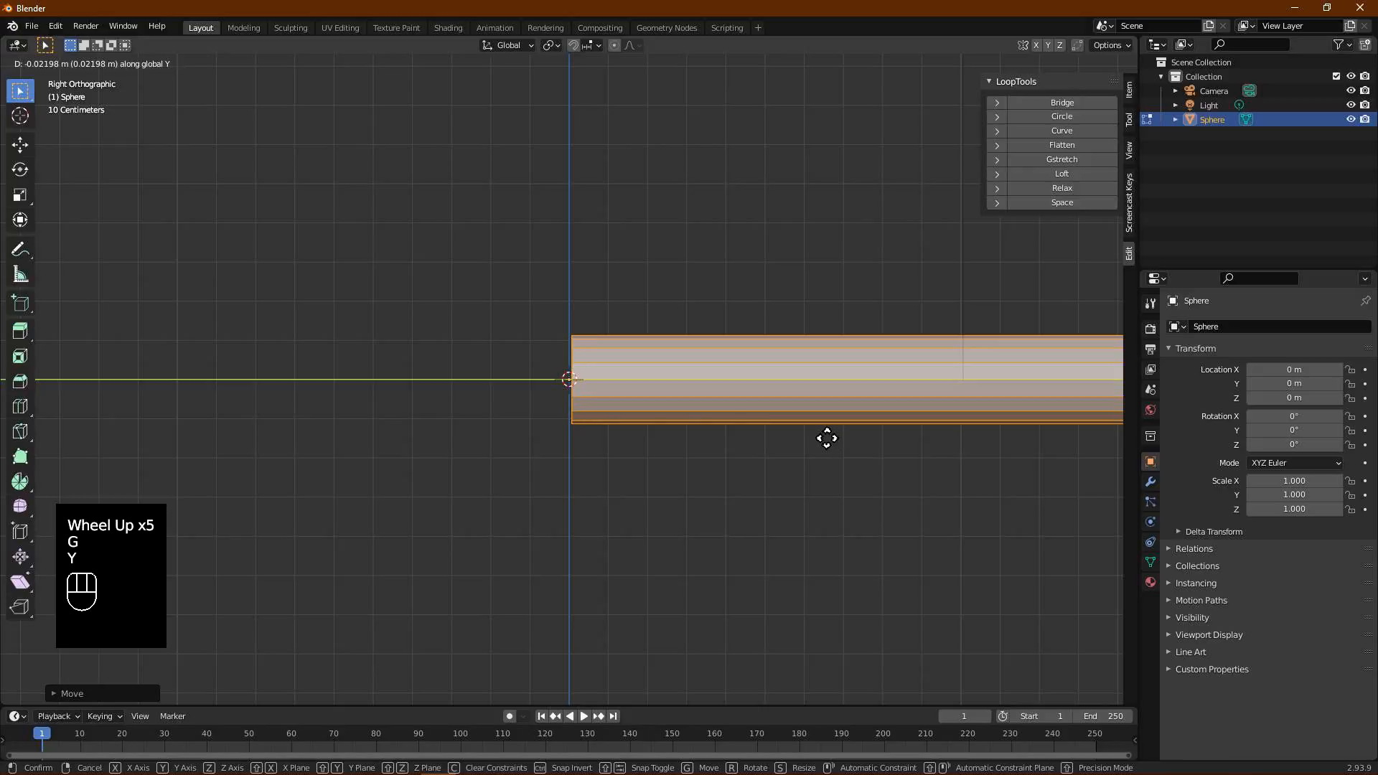
click(823, 438)
Turn on X-ray and select all the stem's faces in face mode, leaving the sphere's faces unselected
scroll(824, 438, down, 4)
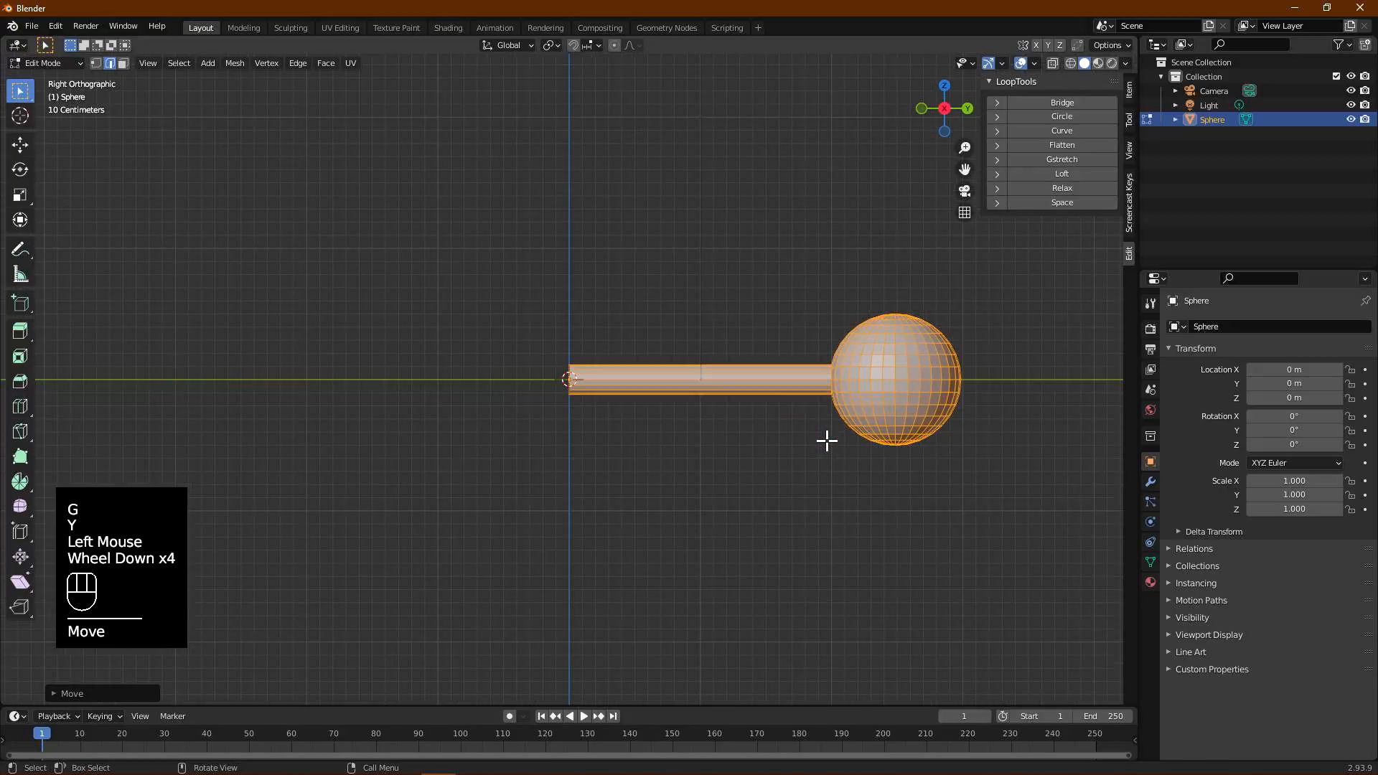
shift+middle_drag(837, 431, 689, 330)
scroll(708, 359, up, 2)
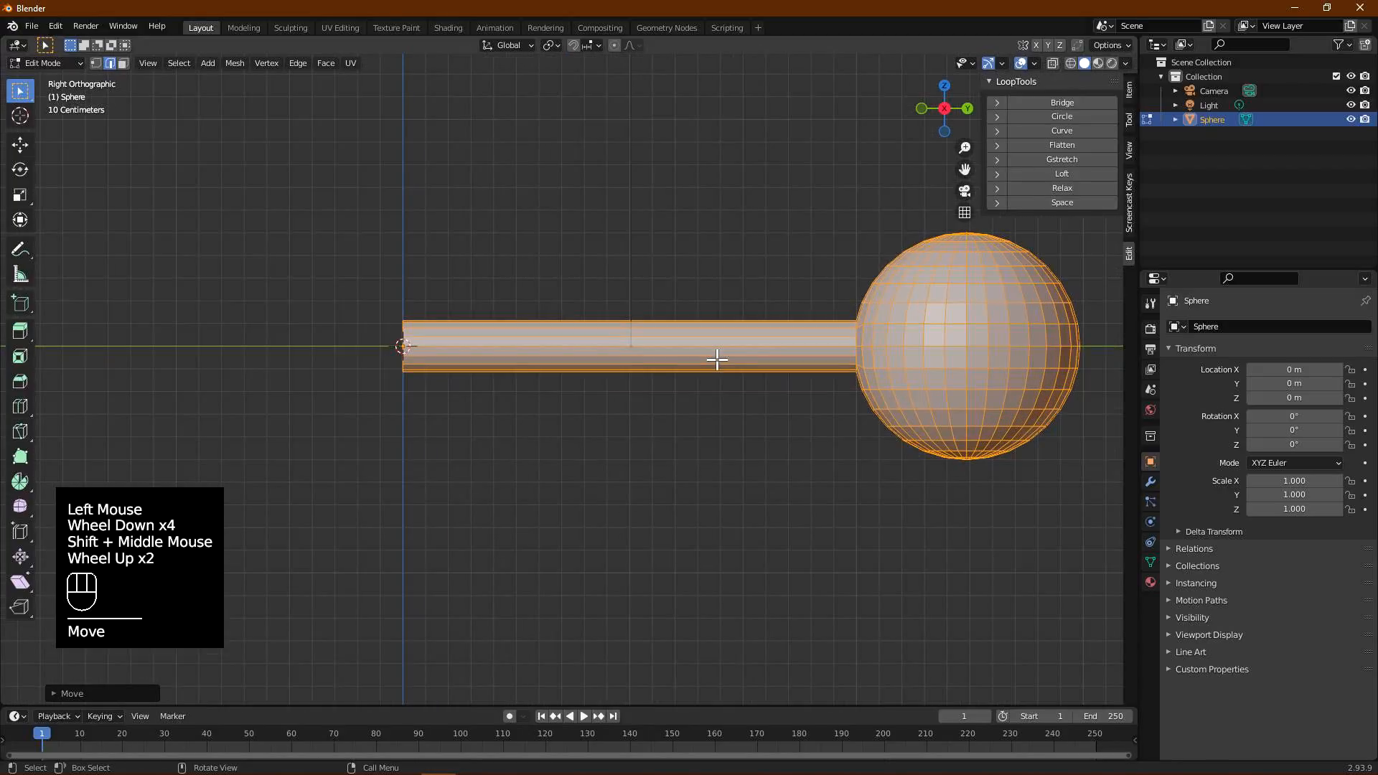
click(749, 431)
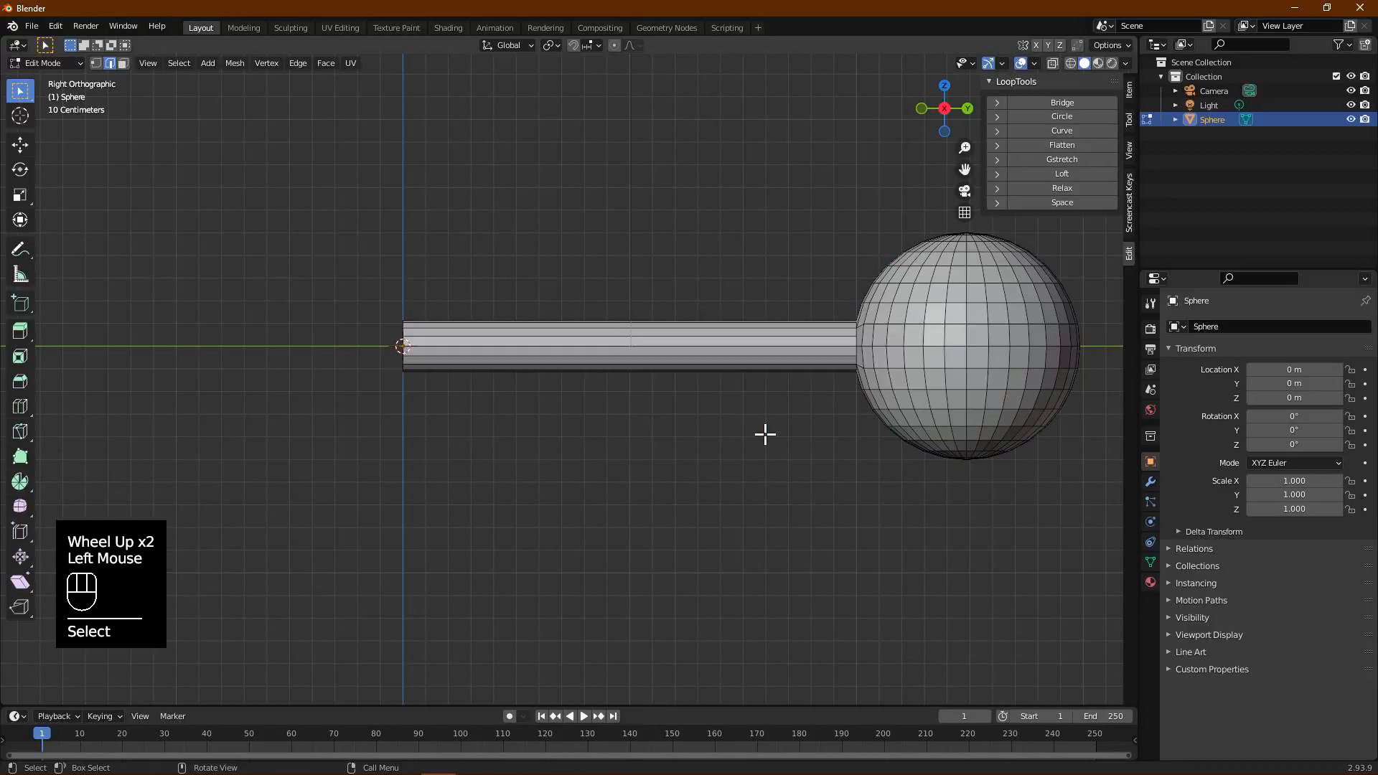
key(alt+z)
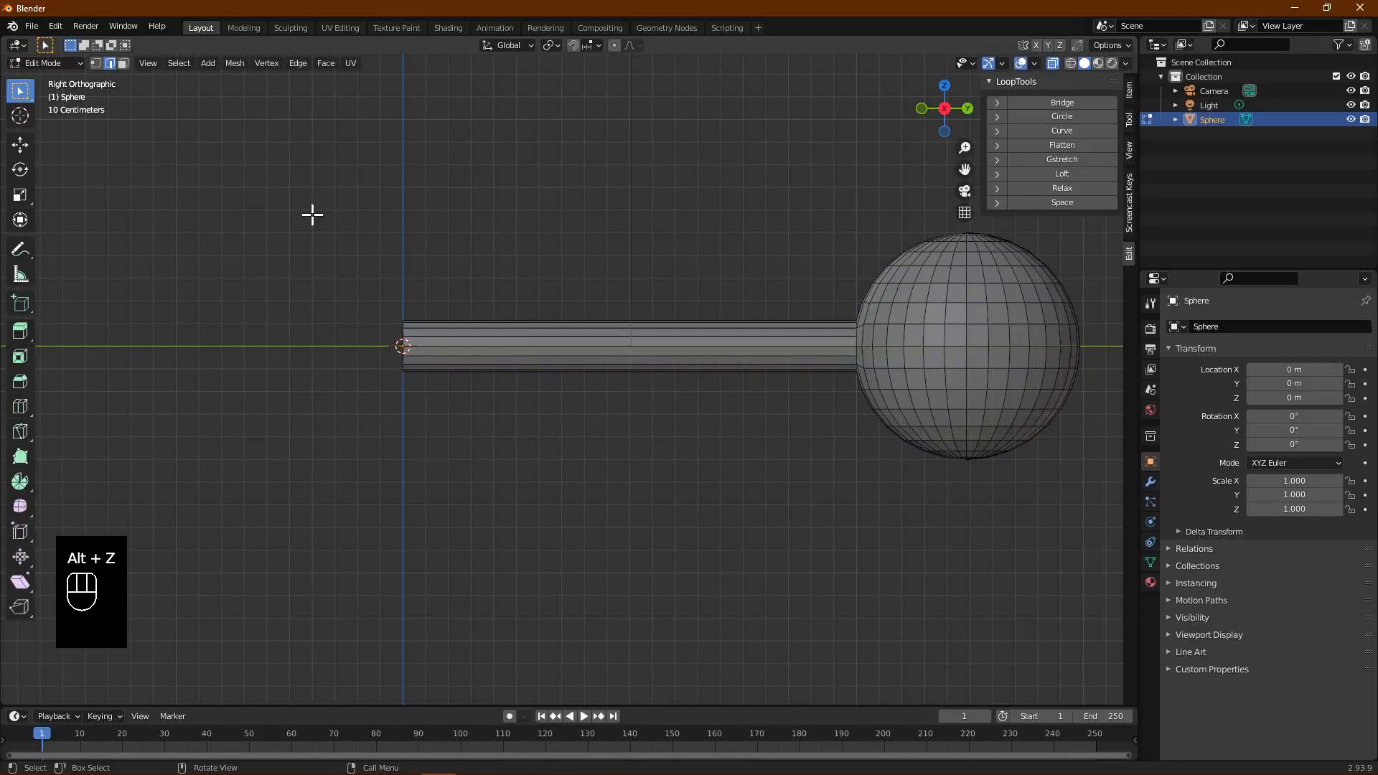
drag(299, 193, 865, 515)
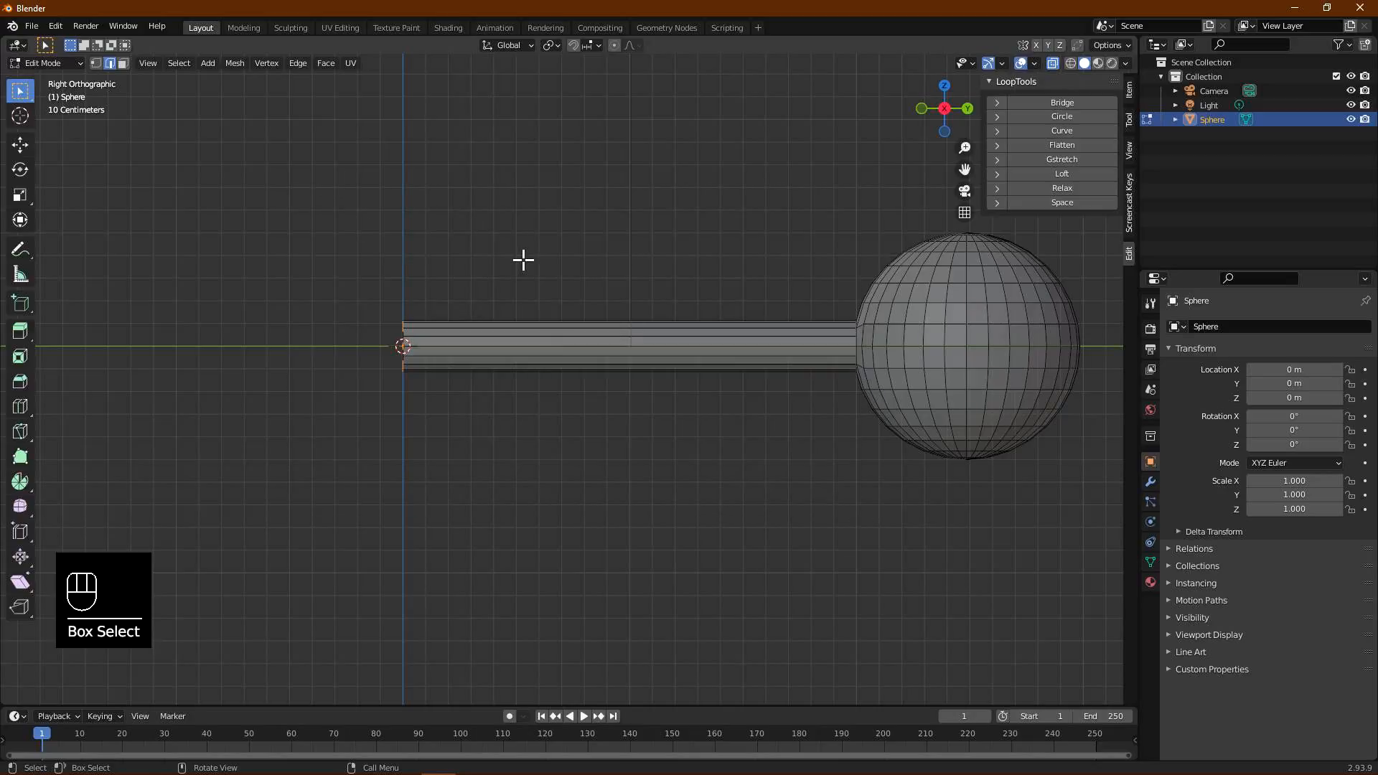
key(3)
drag(308, 188, 800, 561)
mouse_move(732, 416)
middle_down()
mouse_move(849, 492)
mouse_move(916, 445)
mouse_move(621, 369)
mouse_move(570, 320)
mouse_move(639, 329)
mouse_move(455, 317)
mouse_move(753, 421)
middle_up()
scroll(622, 369, up, 3)
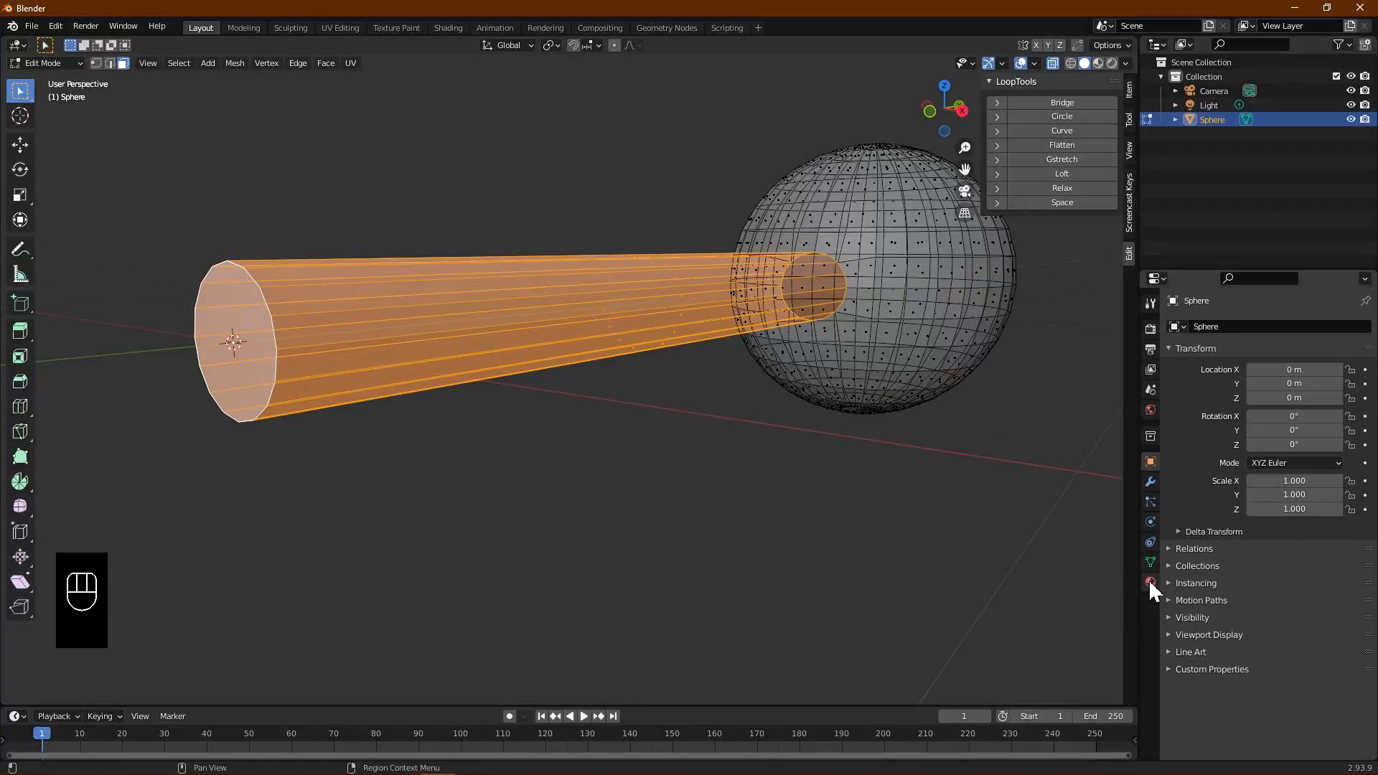
Add the existing Material to the mesh, rename it Stem and assign it to the selected stem faces
click(1150, 582)
click(1182, 388)
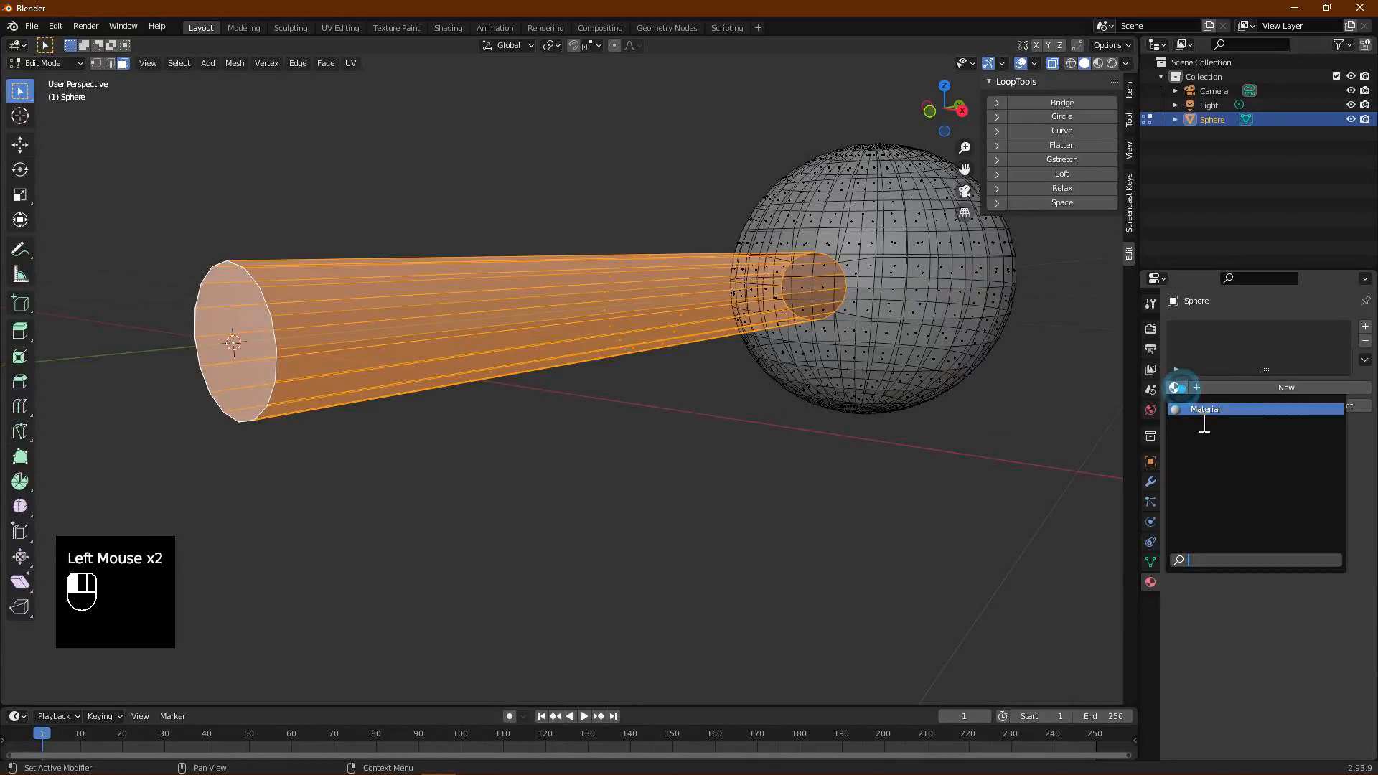
click(1191, 406)
text(Stem)
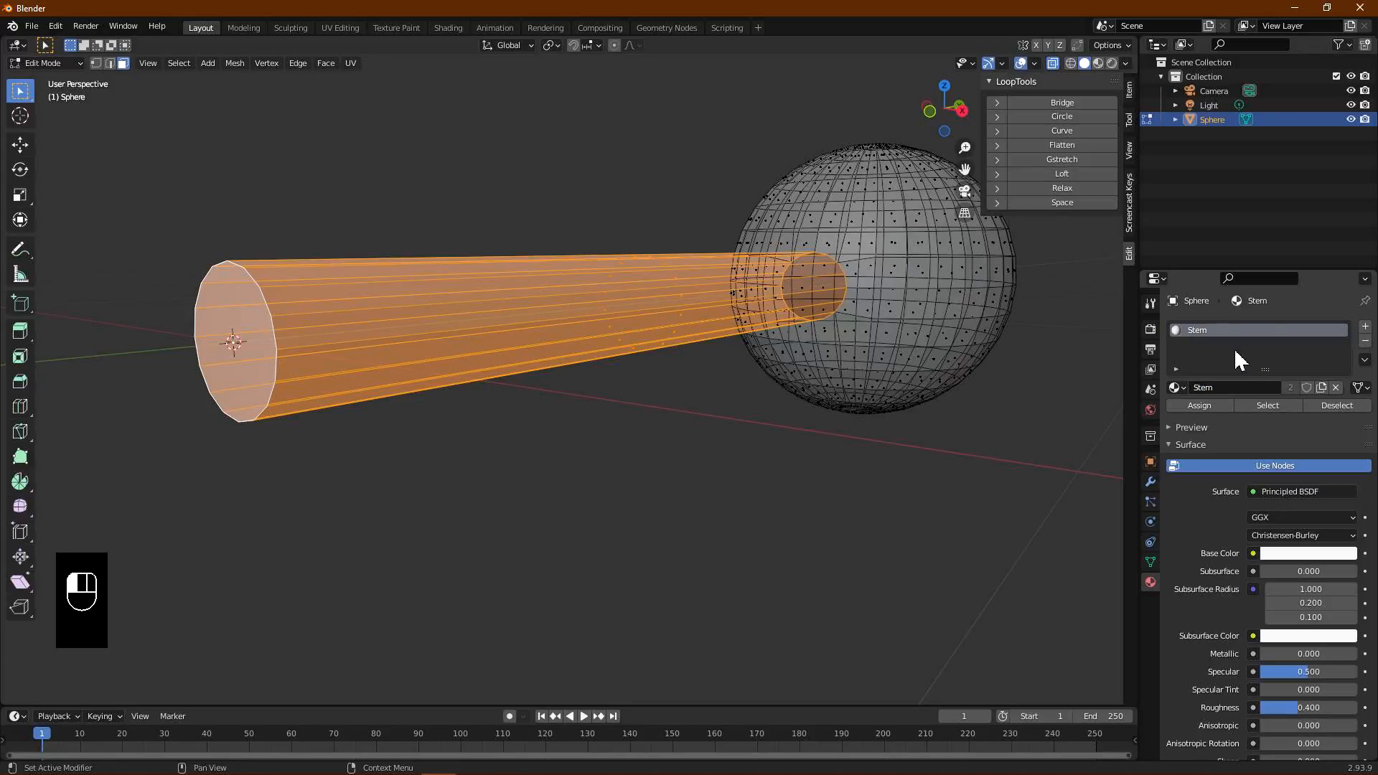
click(1225, 406)
Give the Stem material a dark grey base color, a metallic value of 1.000 and a roughness of 0.128
scroll(1241, 431, down, 1)
scroll(1241, 432, down, 1)
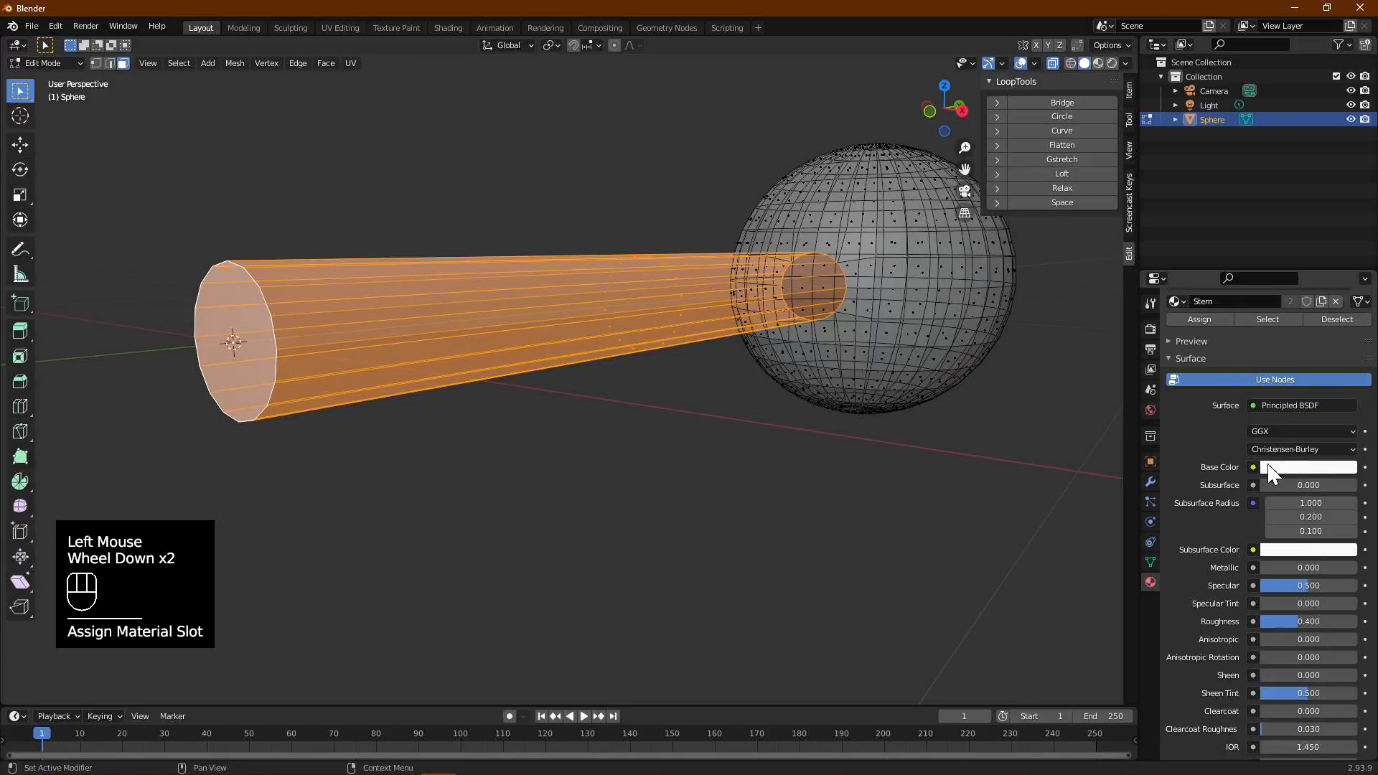
click(1277, 467)
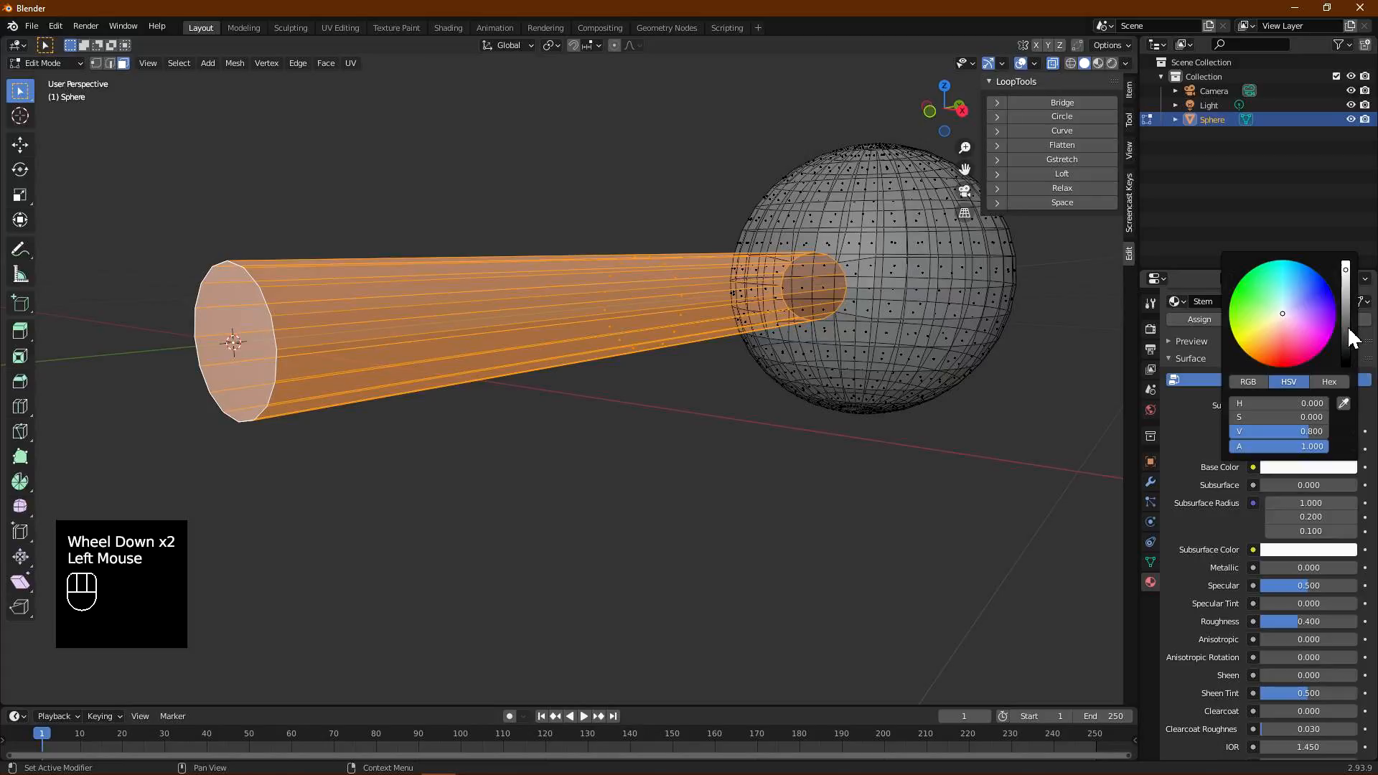
click(1346, 332)
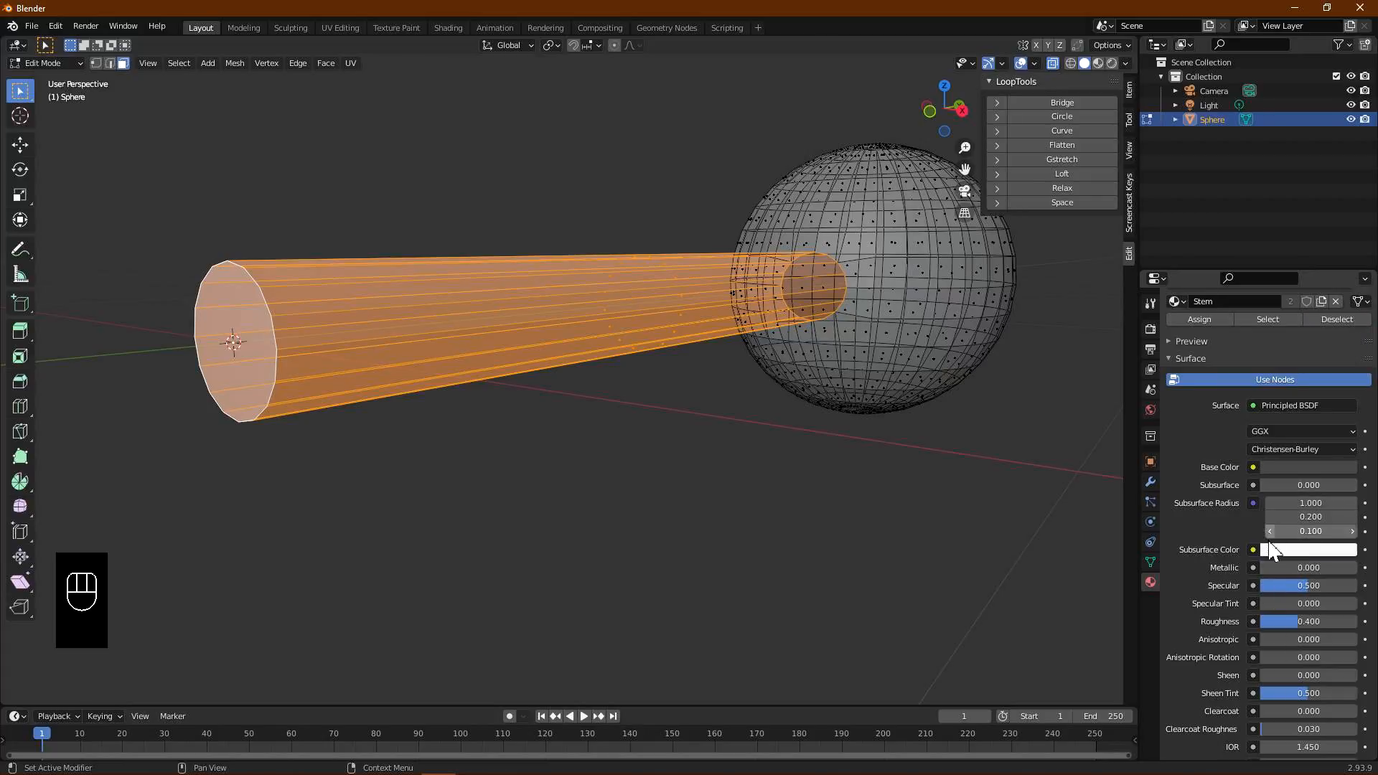
drag(1271, 567, 1302, 618)
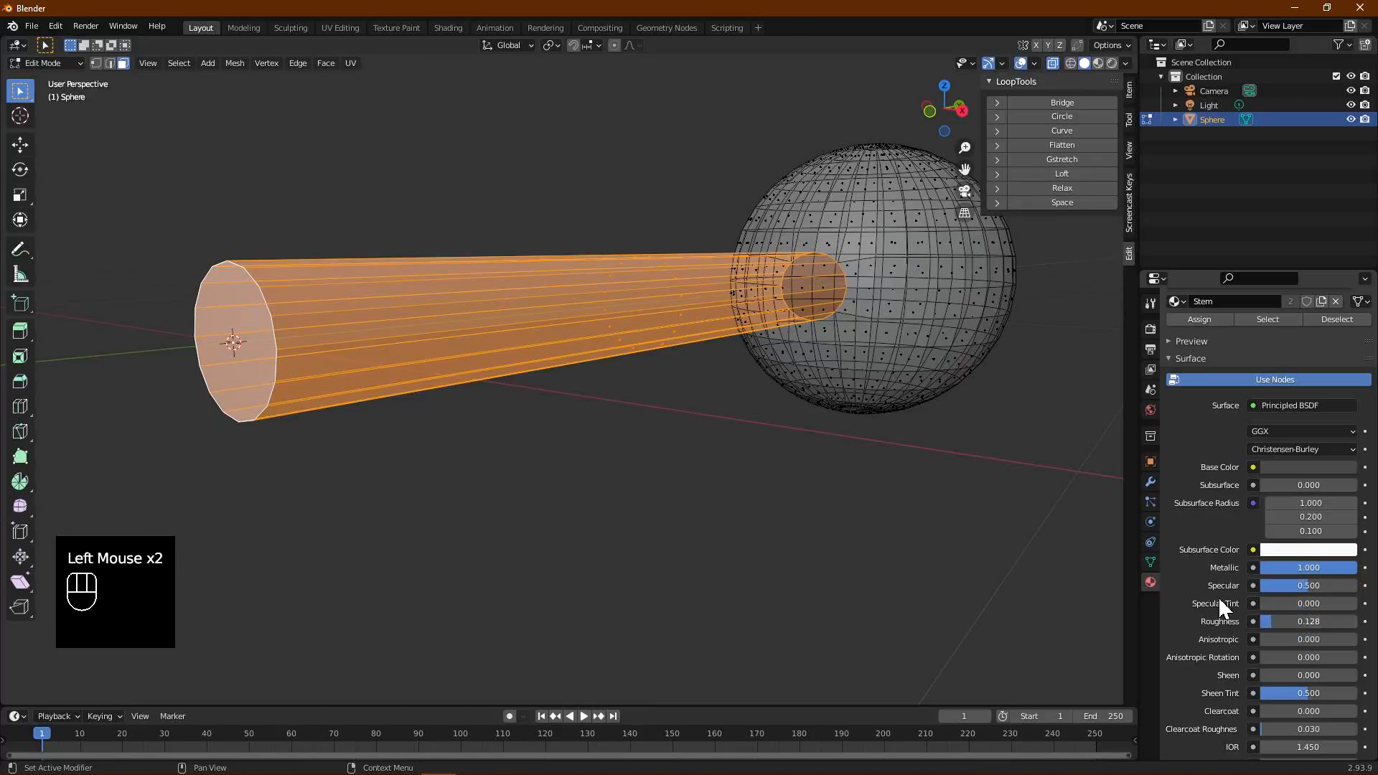
Add a second material slot to the mesh with a new material named Ends
middle_drag(1055, 517, 986, 480)
scroll(1280, 383, up, 4)
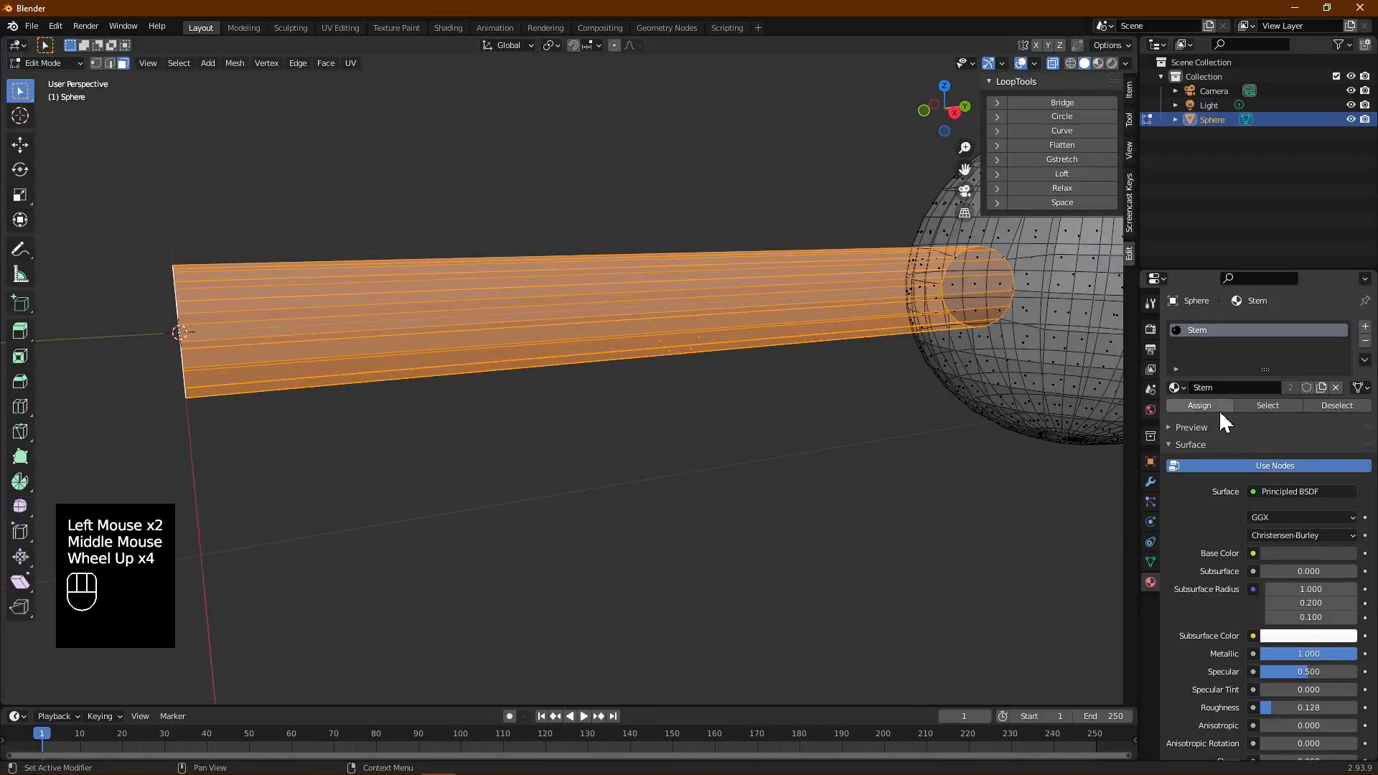
click(1364, 326)
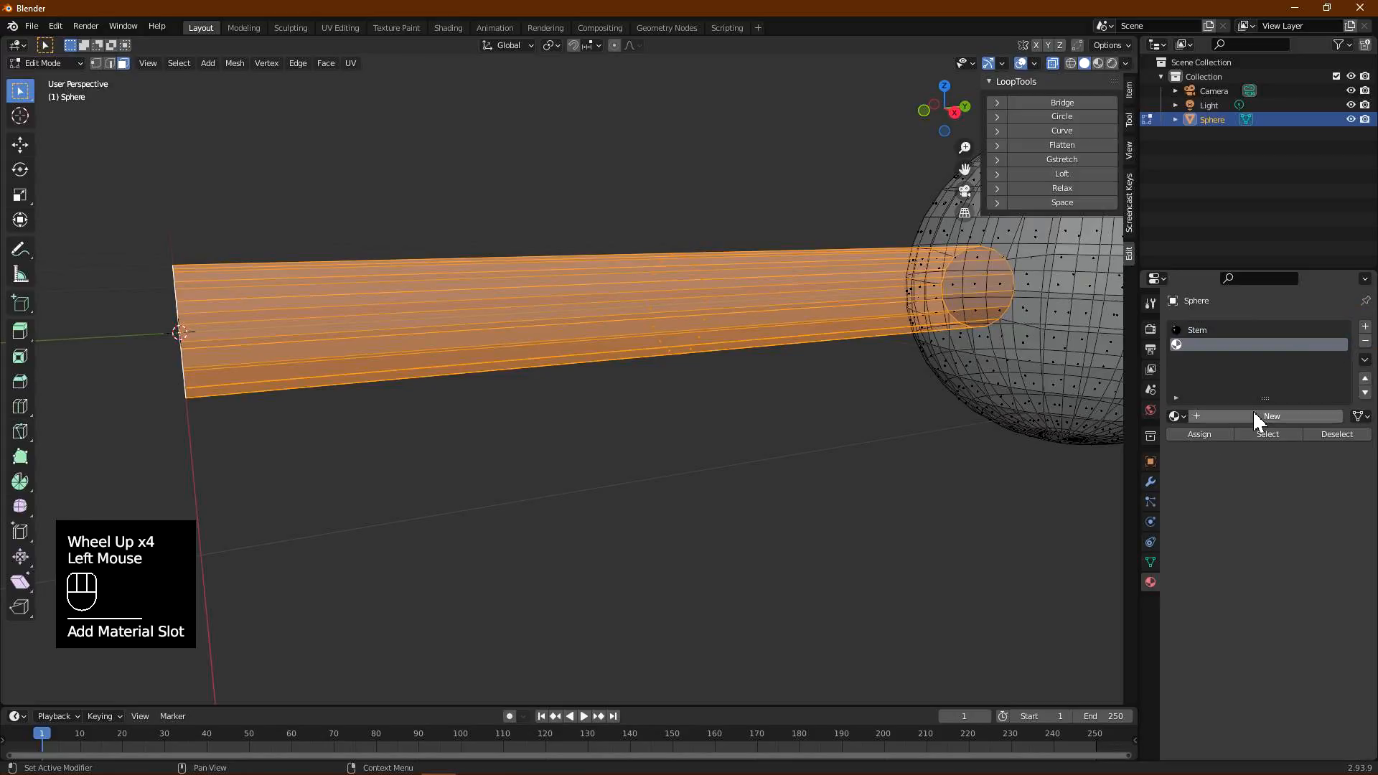
click(1250, 414)
click(1236, 417)
text(Ends)
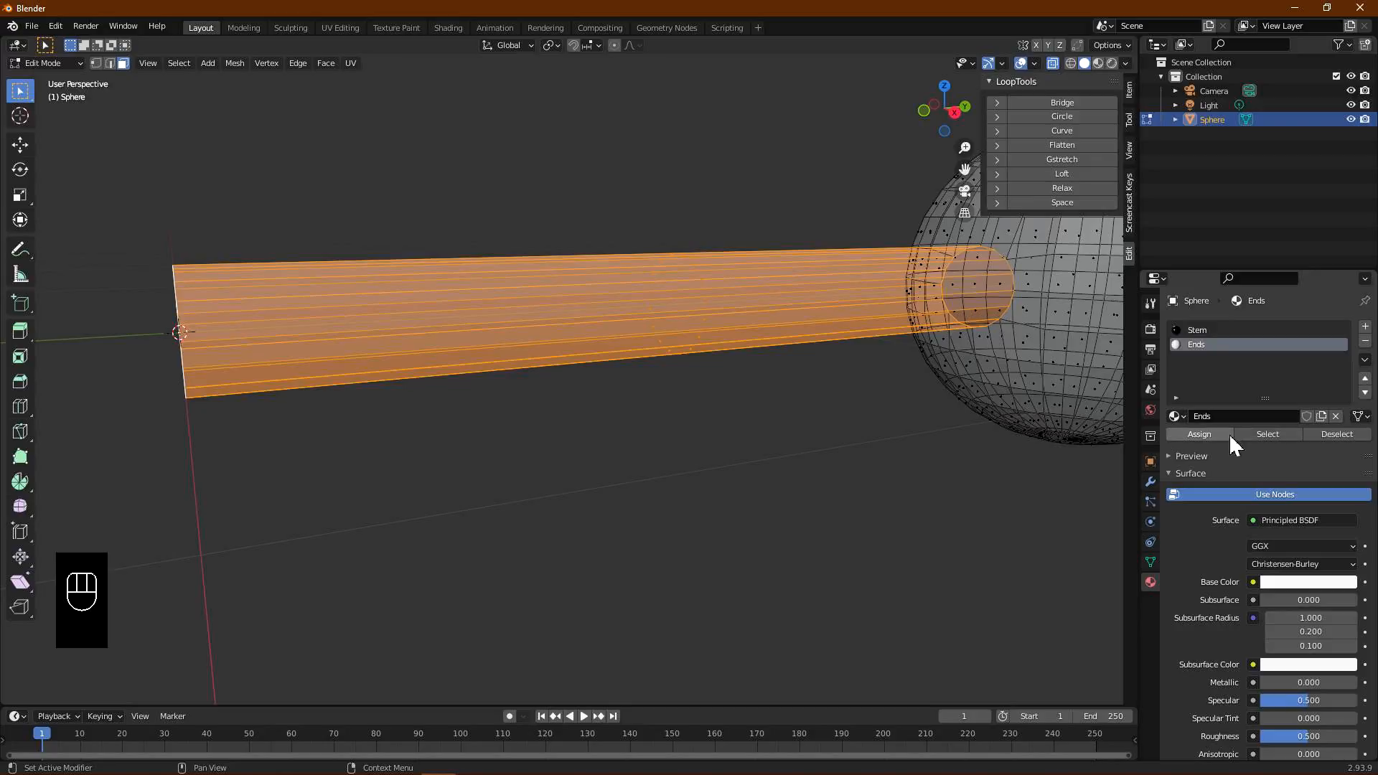
Invert the face selection so only the sphere's faces are selected, and assign the Ends material to them
middle_click(882, 375)
shift+middle_drag(889, 234, 548, 272)
key(ctrl+i)
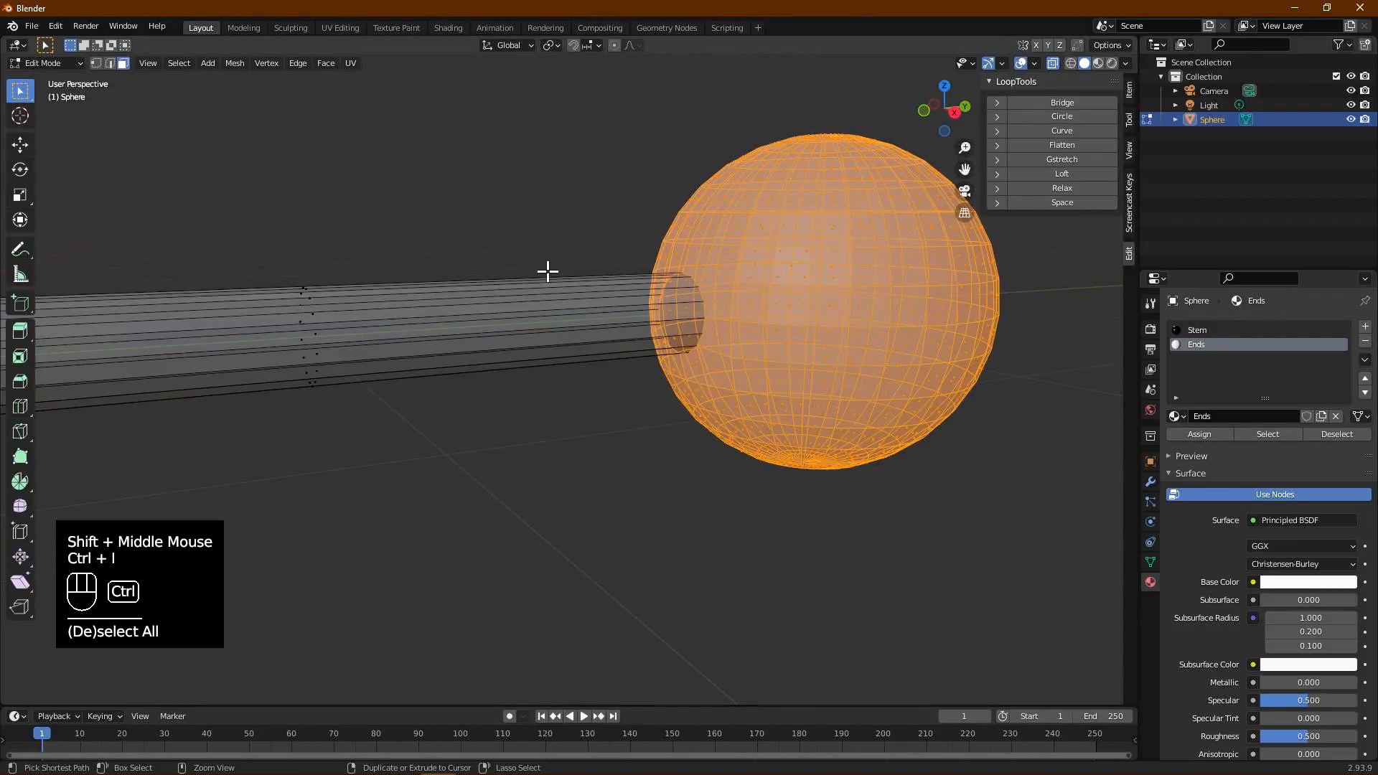
click(1214, 432)
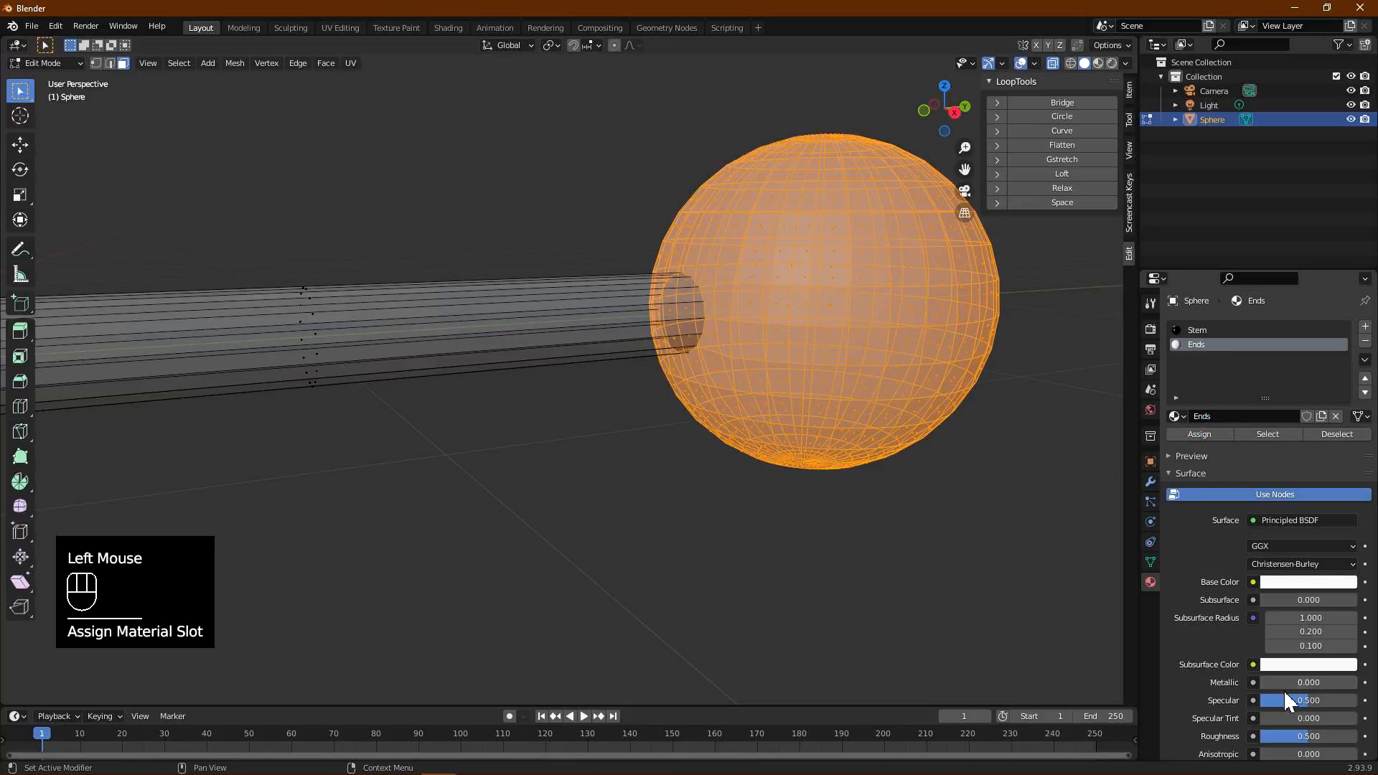
Set the Ends material's metallic to 0.993 and roughness to 0.162, and assign it to the sphere's faces again
drag(1280, 682, 1358, 691)
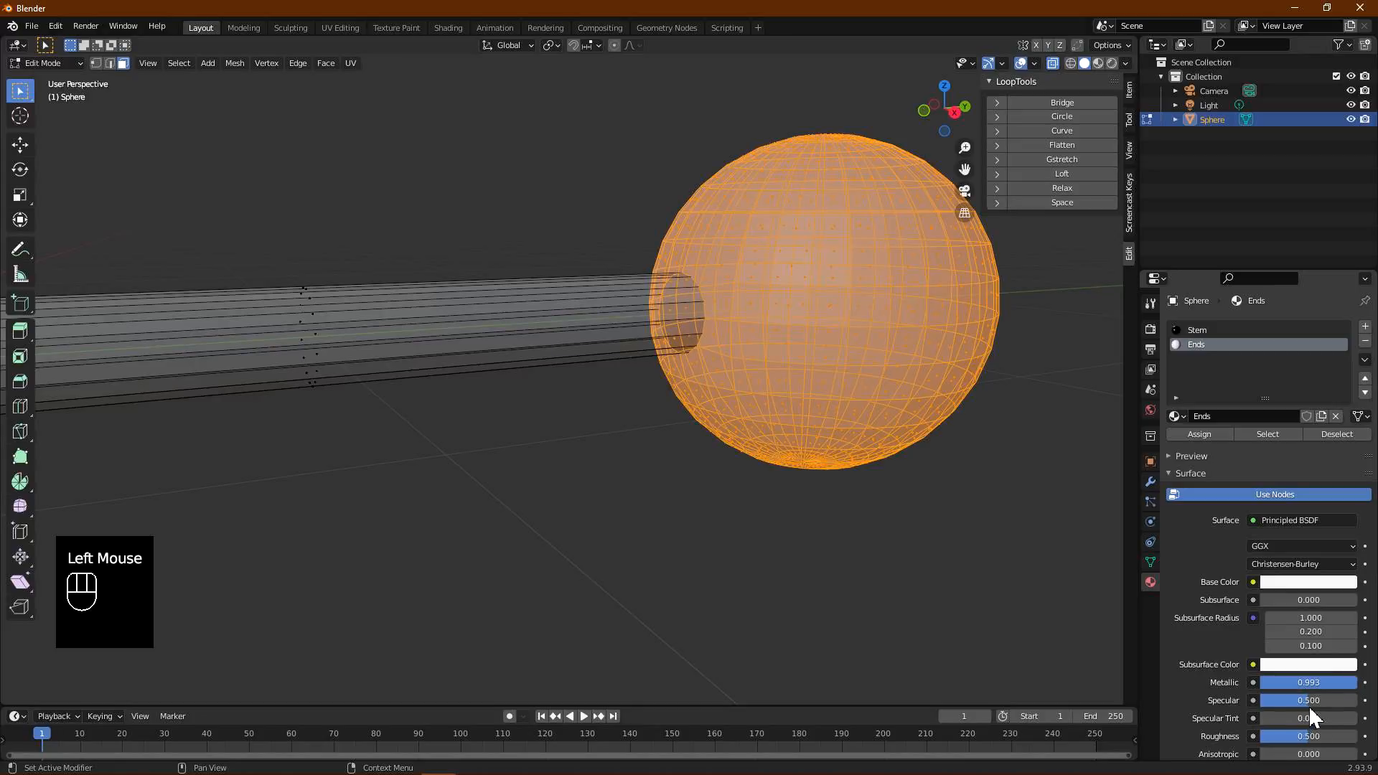
drag(1304, 736, 1270, 736)
middle_drag(816, 375, 812, 387)
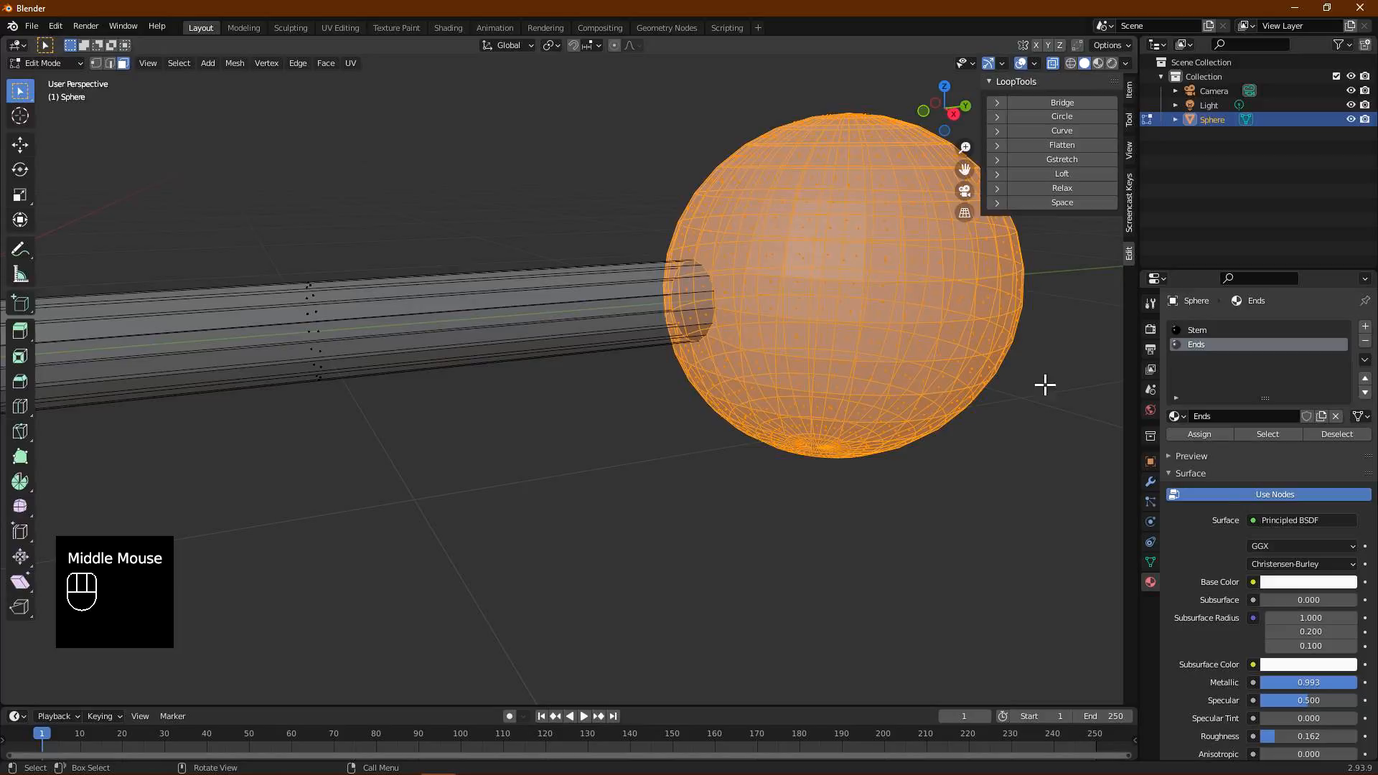
click(1205, 433)
middle_drag(804, 402, 767, 416)
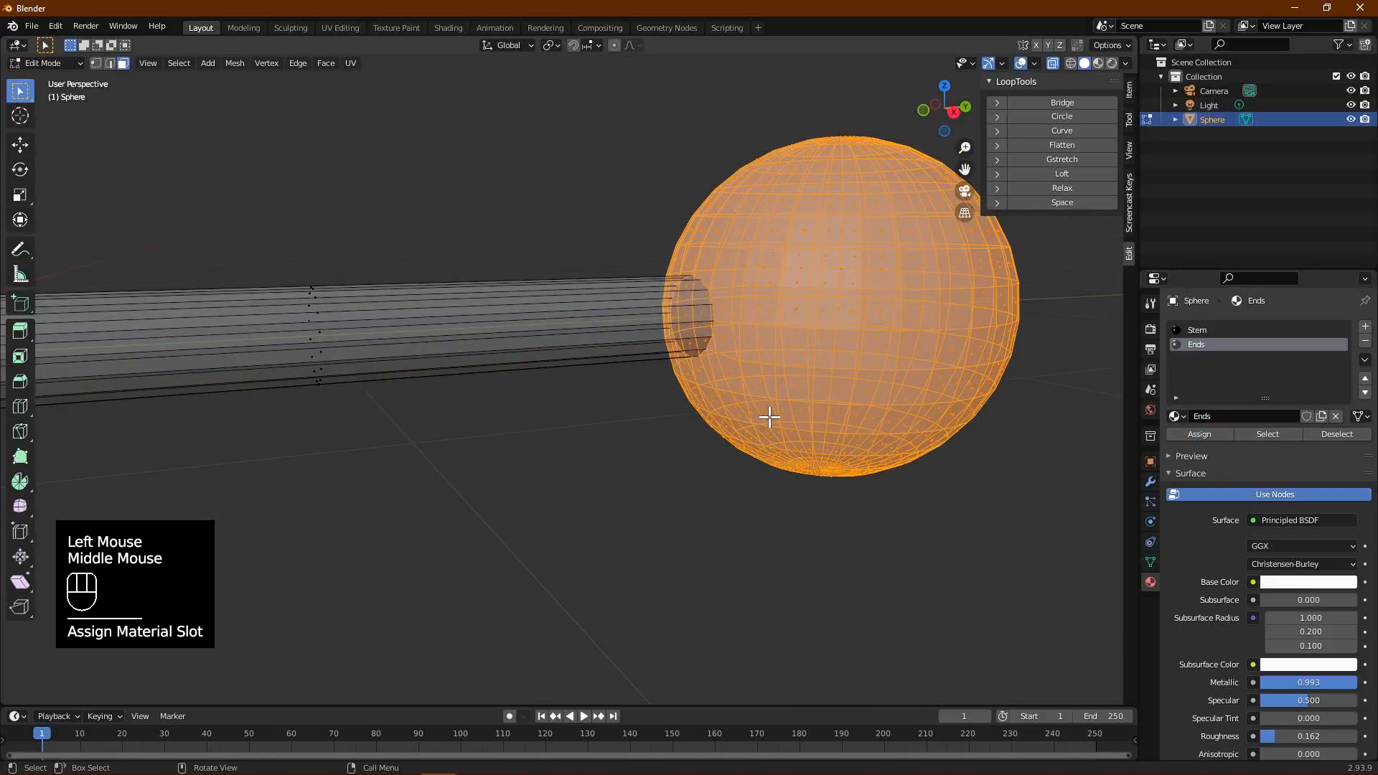
Turn off X-ray, display the model in Material Preview, and apply Shade Smooth to it in Object Mode
key(alt+z)
click(1097, 63)
scroll(558, 357, down, 2)
middle_drag(553, 359, 558, 358)
click(419, 354)
key(Tab)
right_click(420, 344)
click(422, 343)
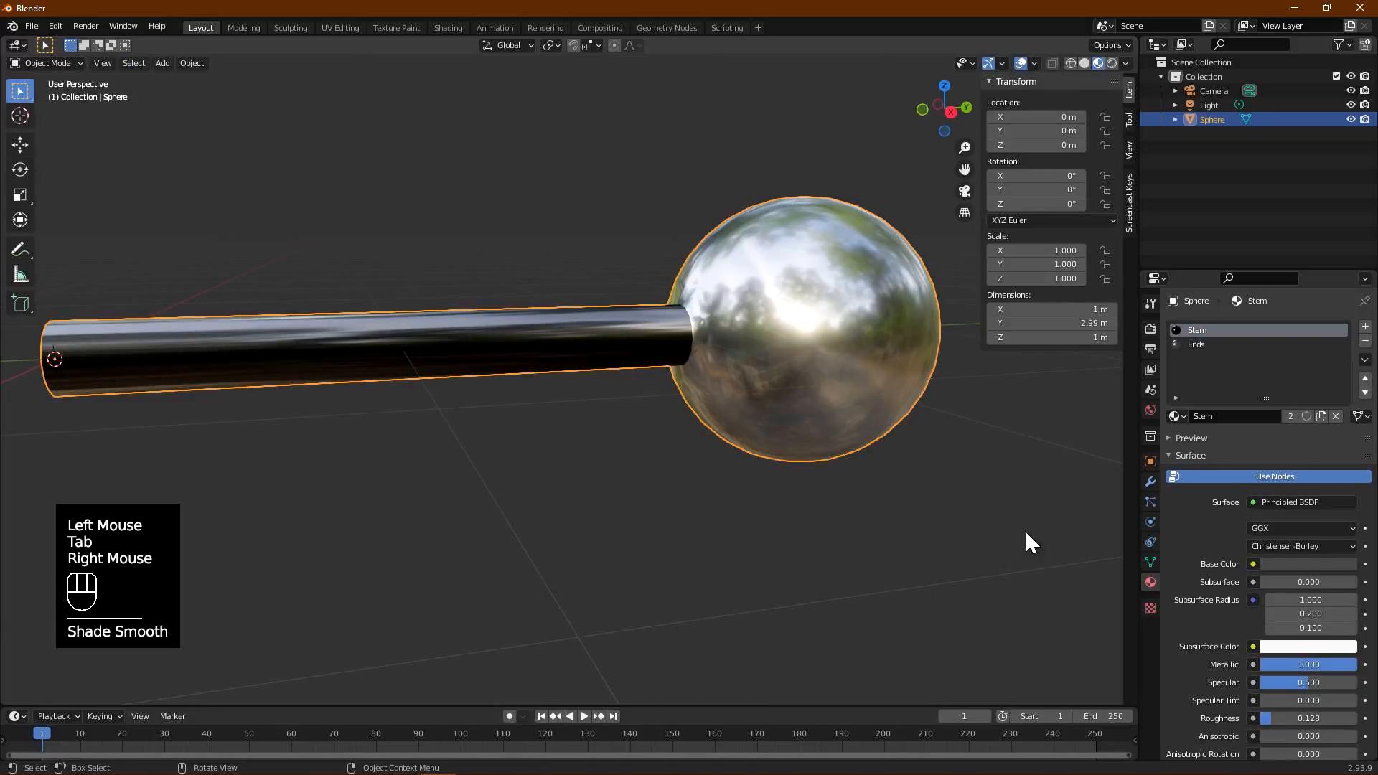
Enable Auto Smooth at 30° in the mesh's normals settings
click(1150, 562)
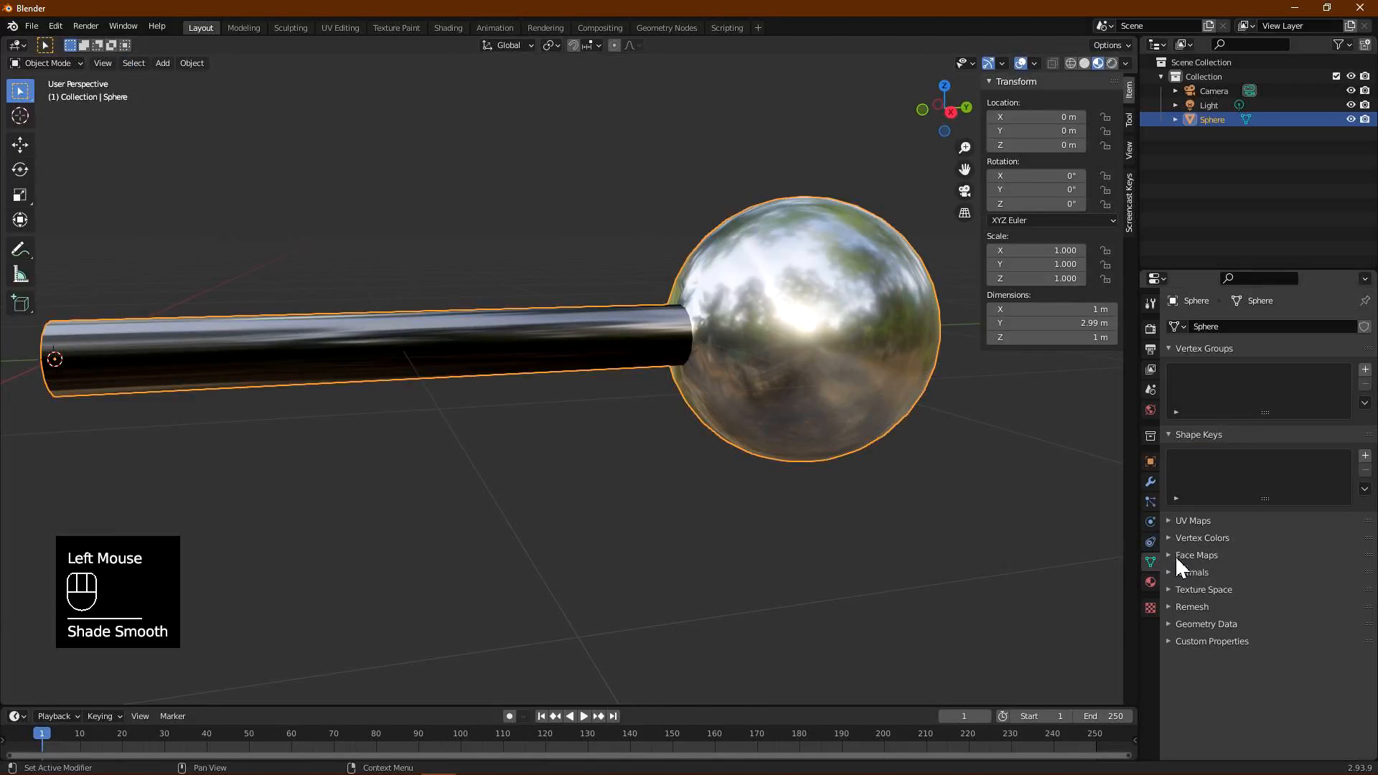
click(1172, 572)
click(1251, 593)
scroll(766, 278, down, 1)
middle_drag(753, 286, 749, 315)
scroll(739, 302, down, 1)
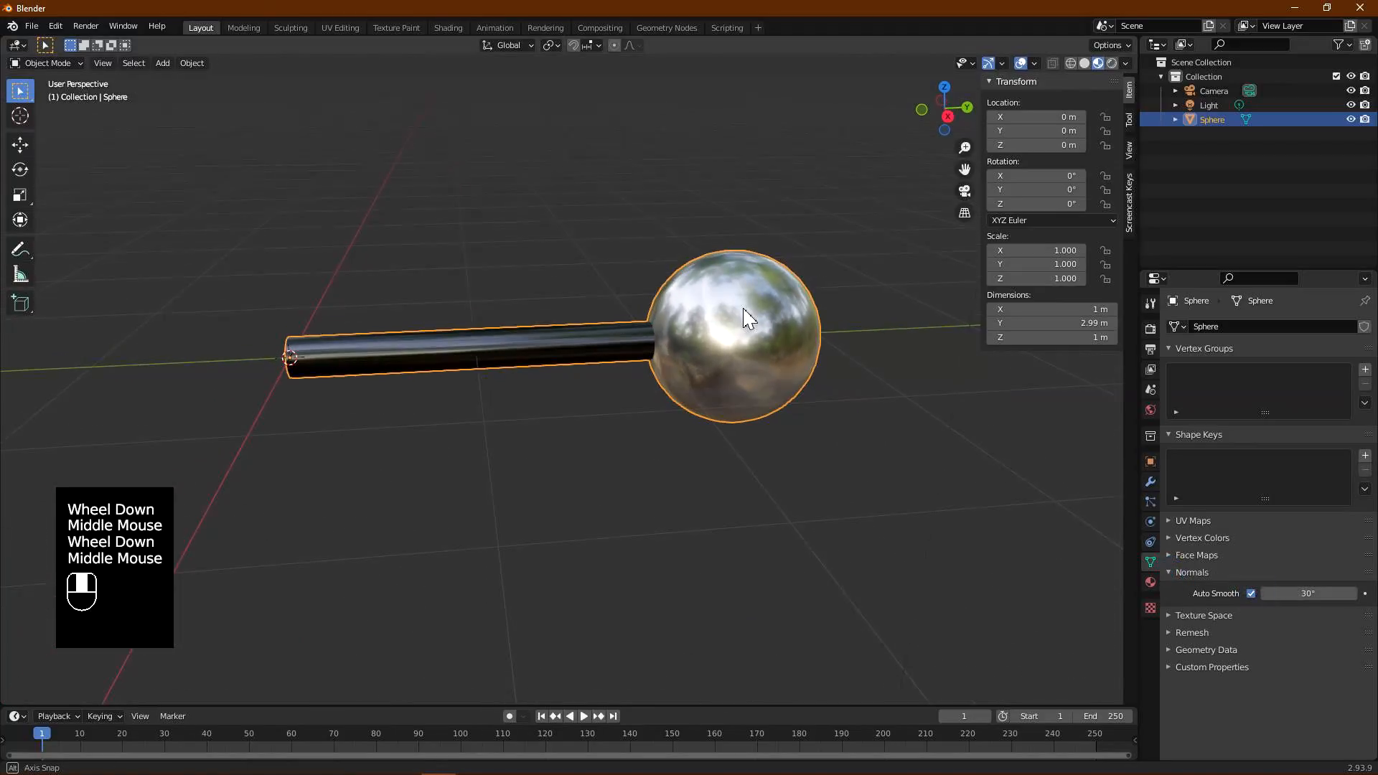
Add a Mirror modifier that mirrors the stem and ball along the Y axis only
click(1149, 482)
click(1224, 327)
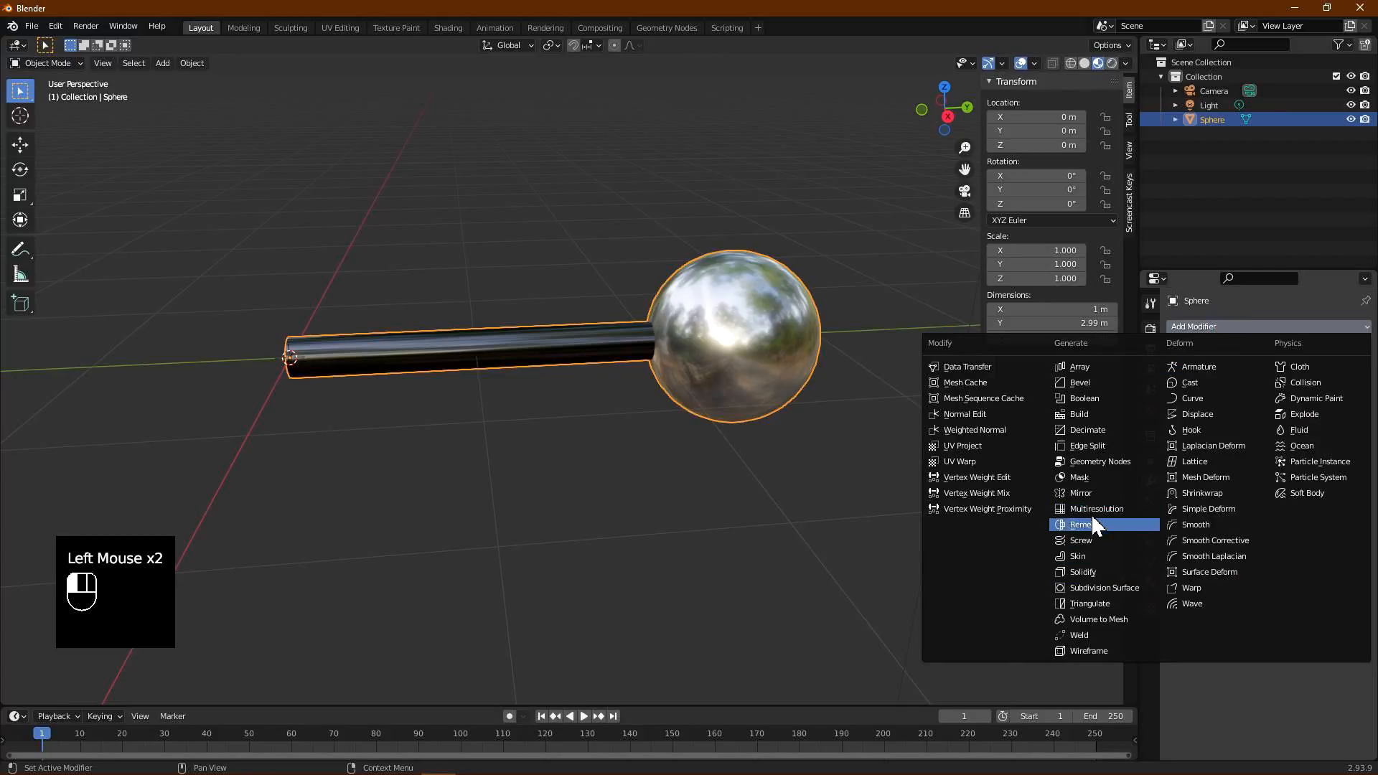
click(1110, 493)
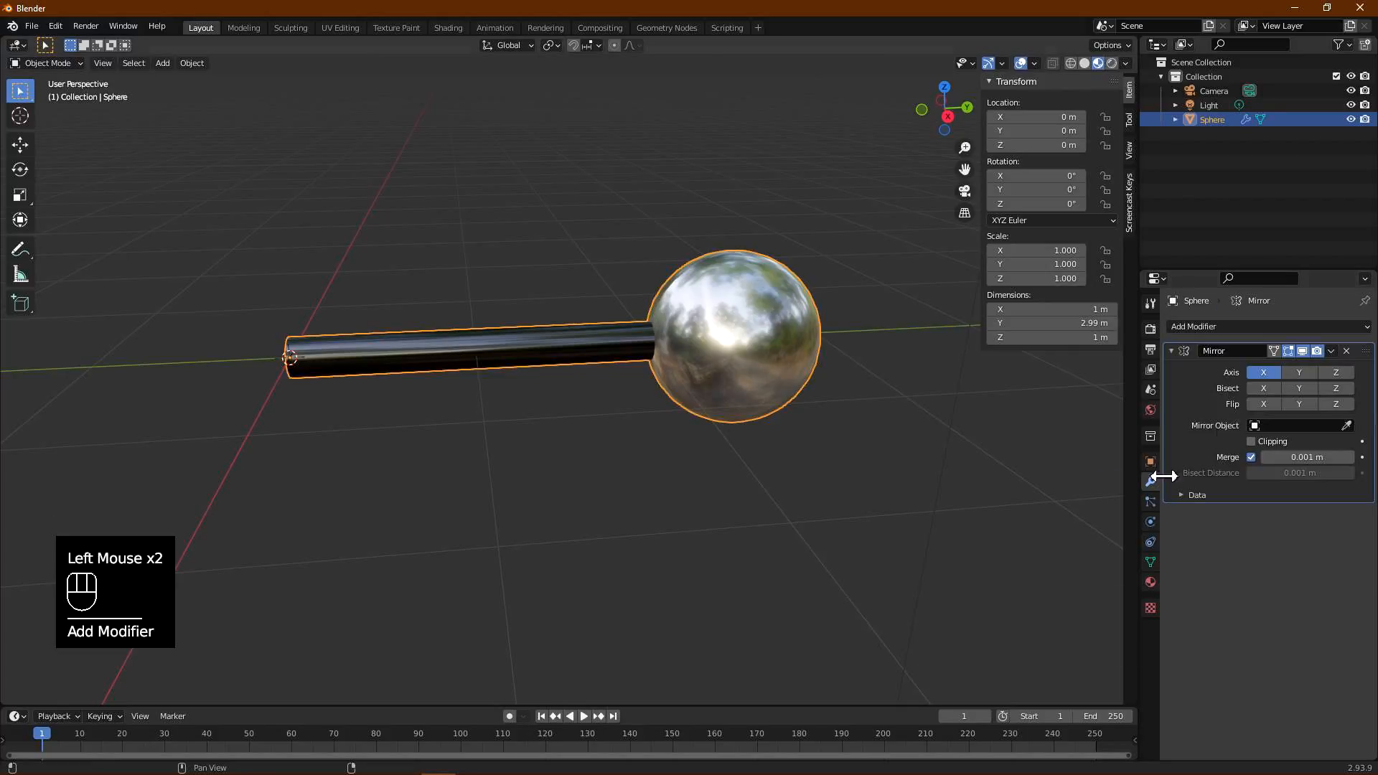
click(1308, 372)
click(1268, 373)
scroll(473, 423, down, 1)
scroll(255, 380, up, 3)
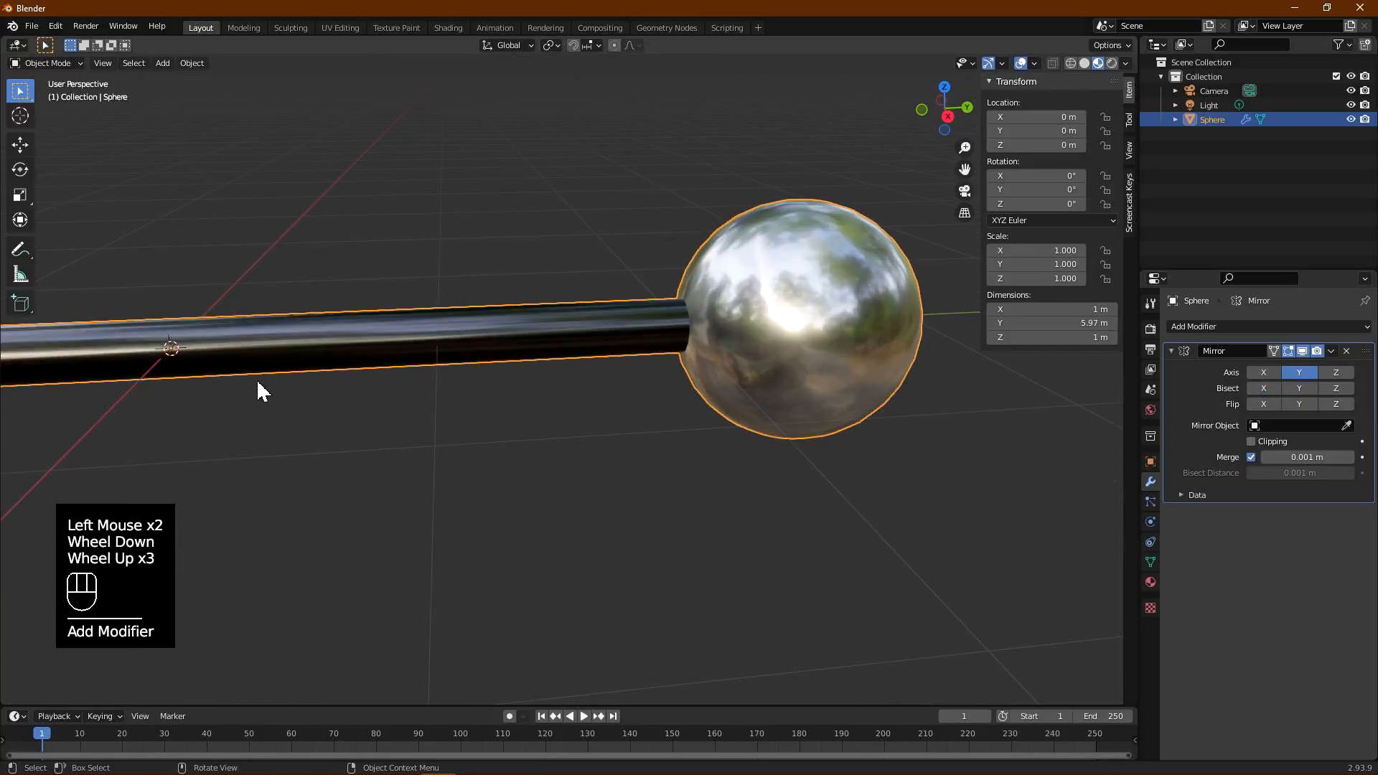
shift+middle_drag(297, 322, 391, 294)
Enable Clipping on the Mirror modifier and inspect the join between the two stem halves
click(1250, 441)
scroll(391, 366, up, 3)
scroll(373, 316, up, 2)
shift+middle_drag(348, 246, 844, 331)
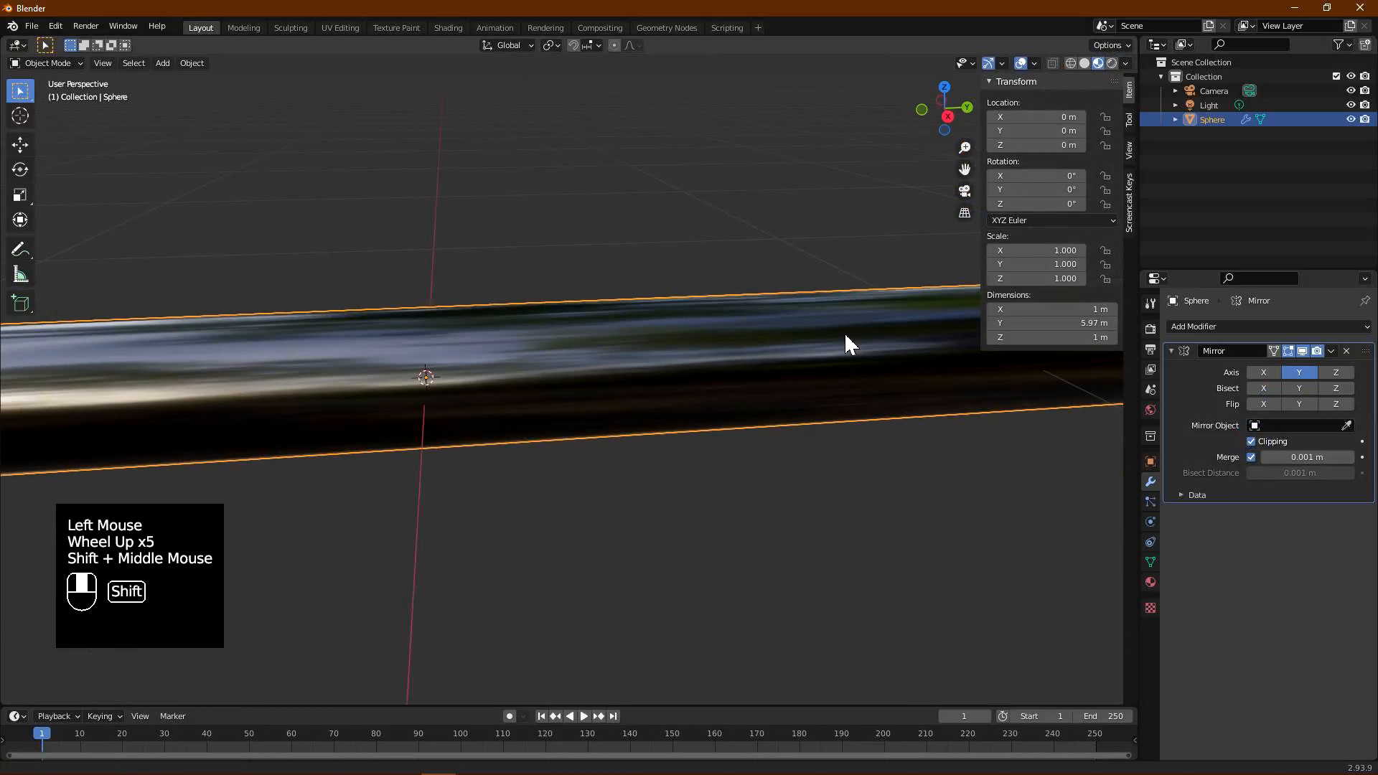
scroll(588, 330, up, 3)
scroll(533, 328, down, 8)
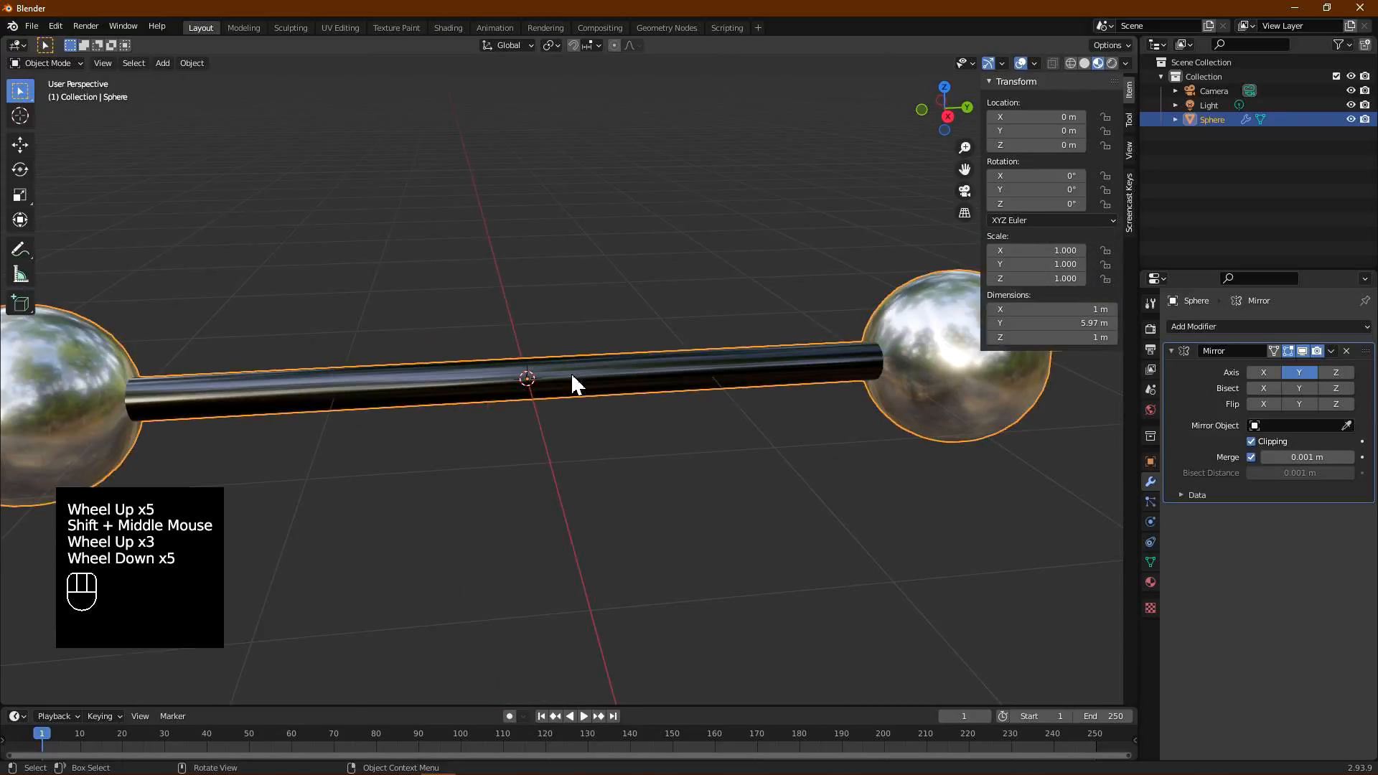
mouse_move(603, 389)
middle_down()
mouse_move(511, 372)
mouse_move(579, 384)
mouse_move(610, 406)
middle_up()
Add an Array modifier below the Mirror modifier and turn off its Relative Offset
click(1171, 350)
click(1193, 327)
click(1061, 369)
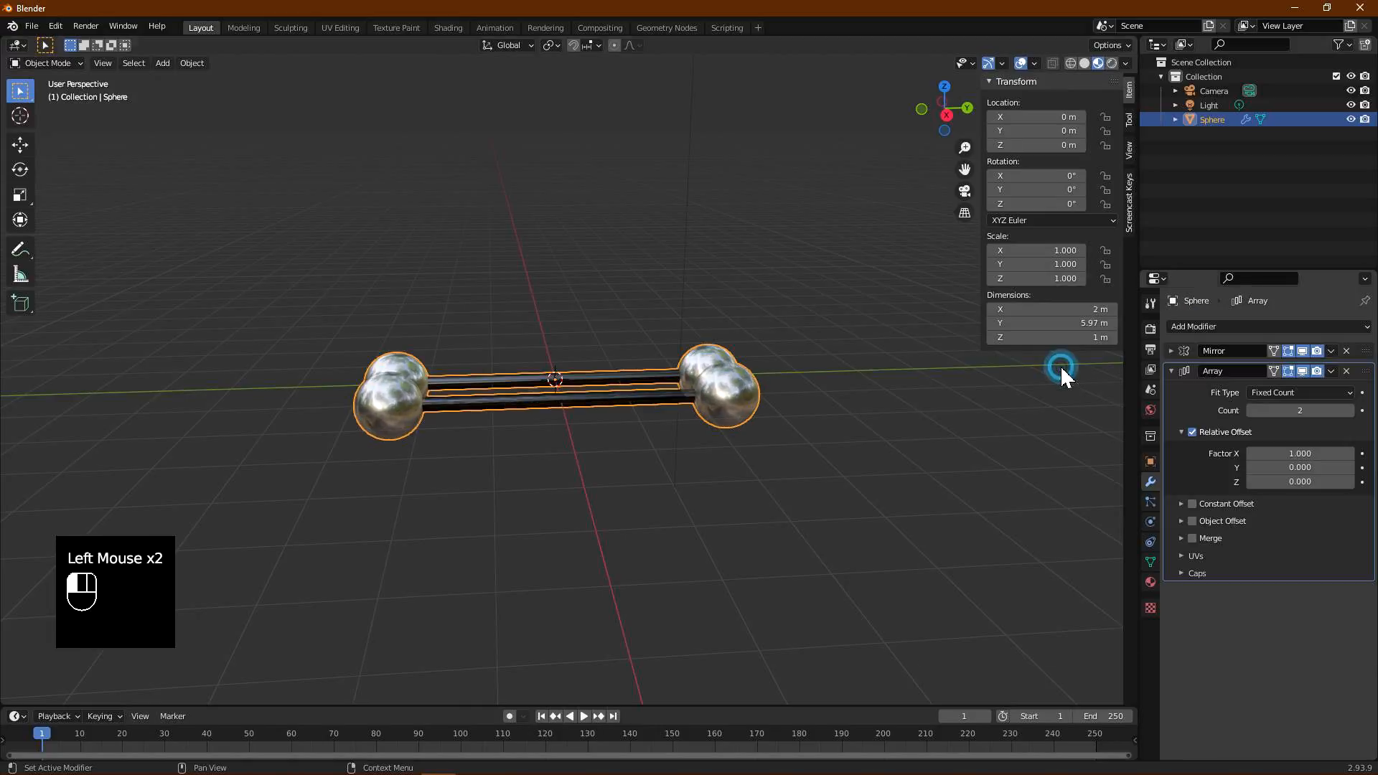
click(1193, 435)
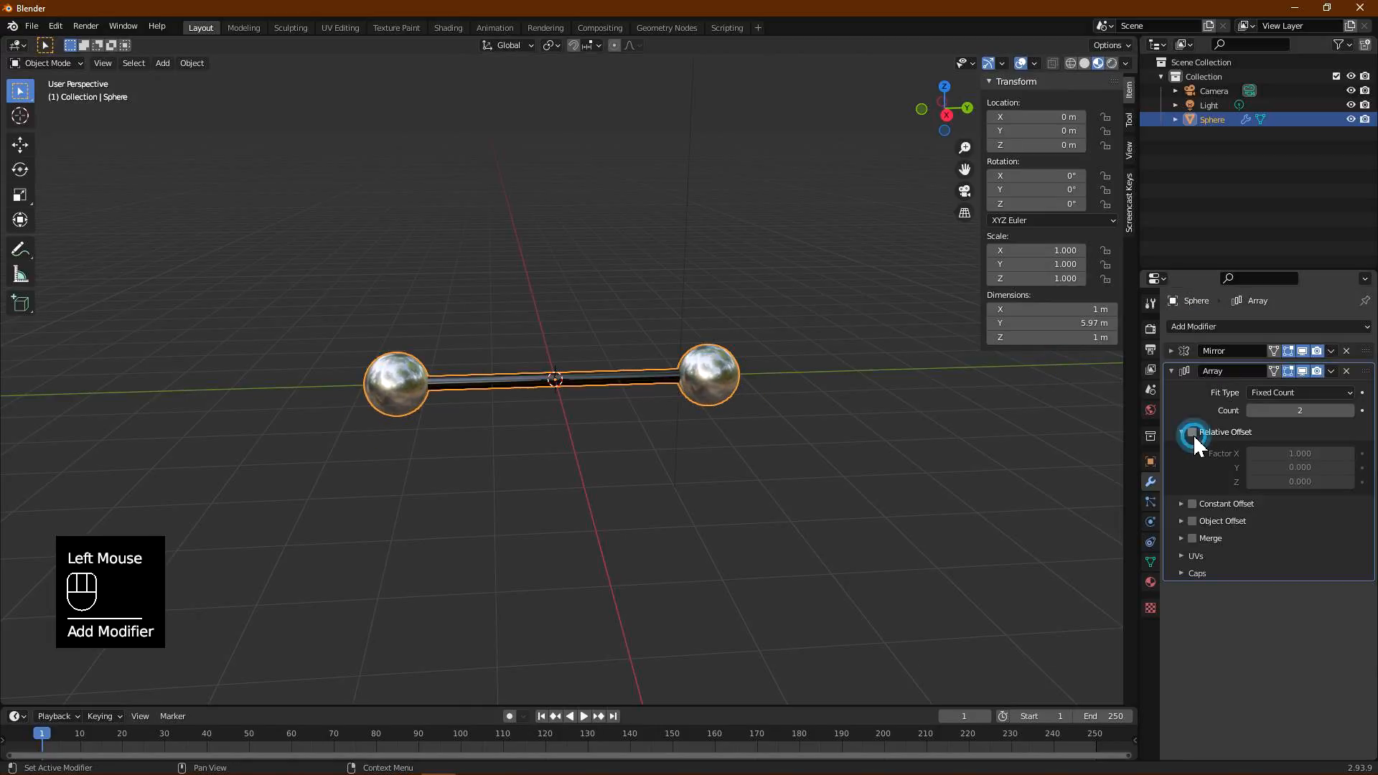
Deselect the mesh and add a Plain Axes empty at the world origin
middle_drag(738, 394, 657, 415)
click(630, 416)
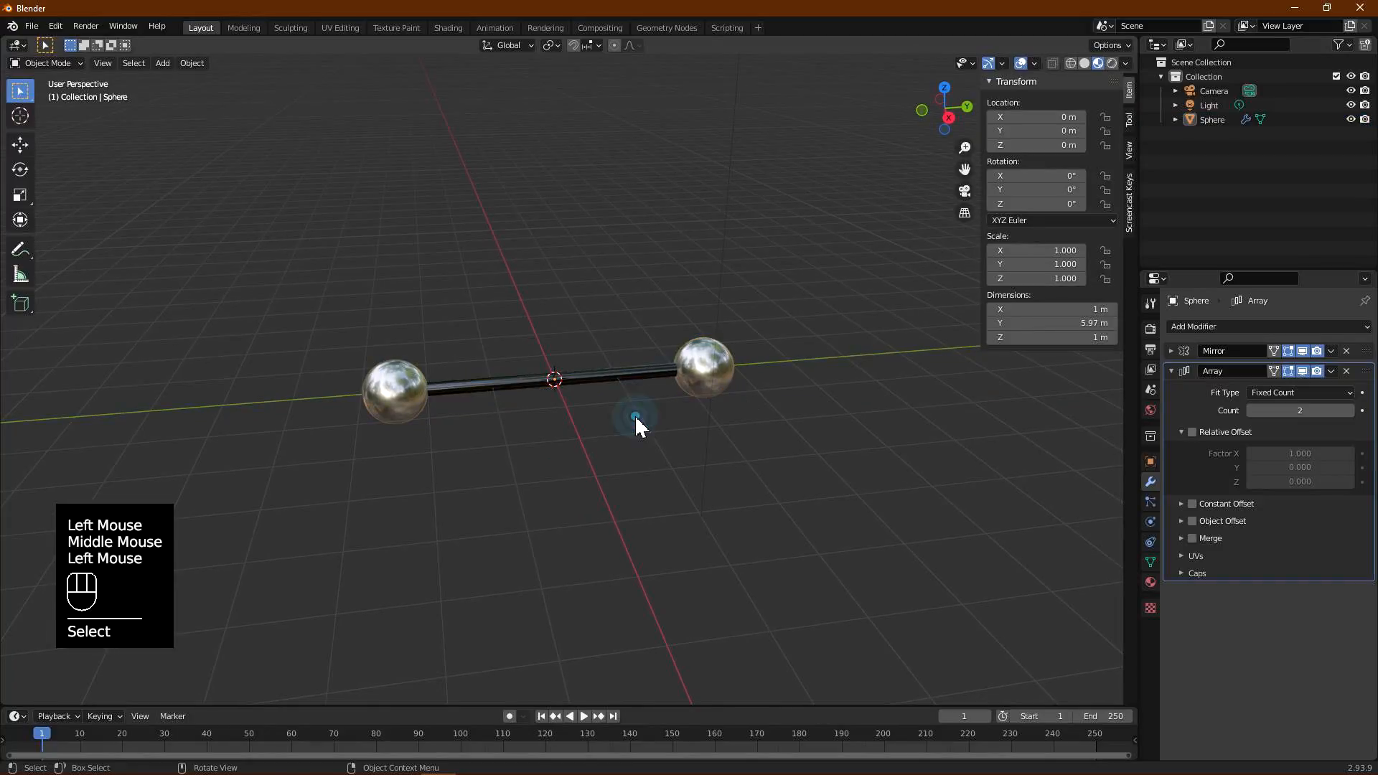
key(shift+a)
mouse_move(611, 560)
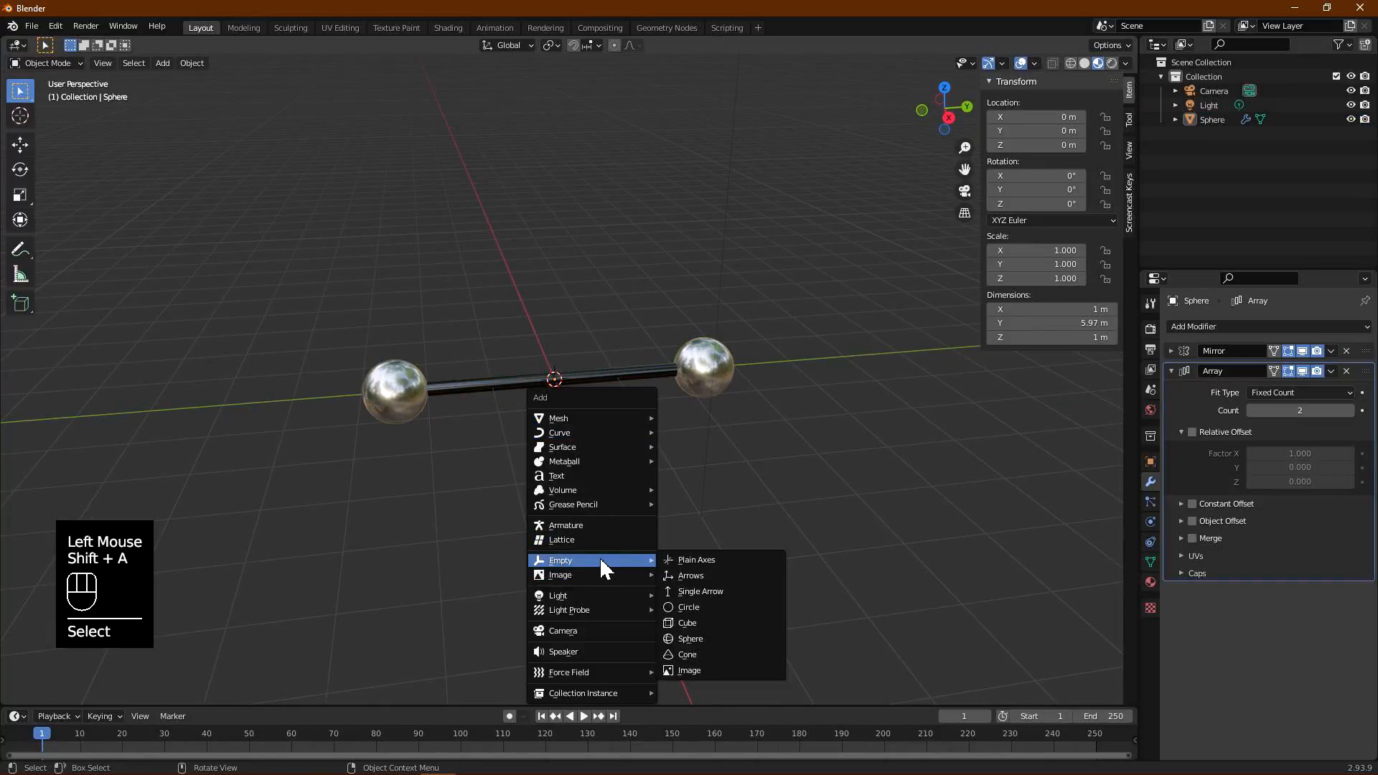
click(676, 561)
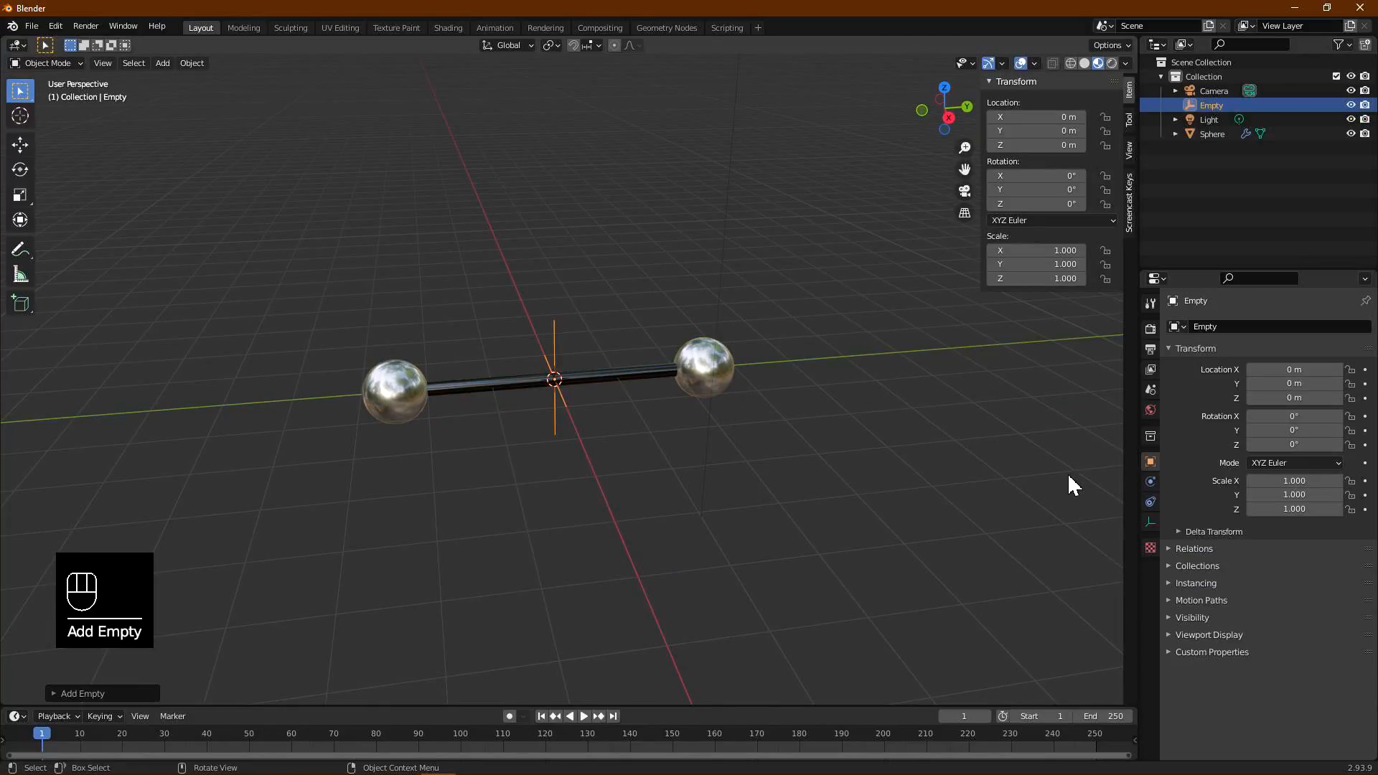
Enable Object Offset on the mesh's Array modifier and choose Empty as the offset object
click(704, 371)
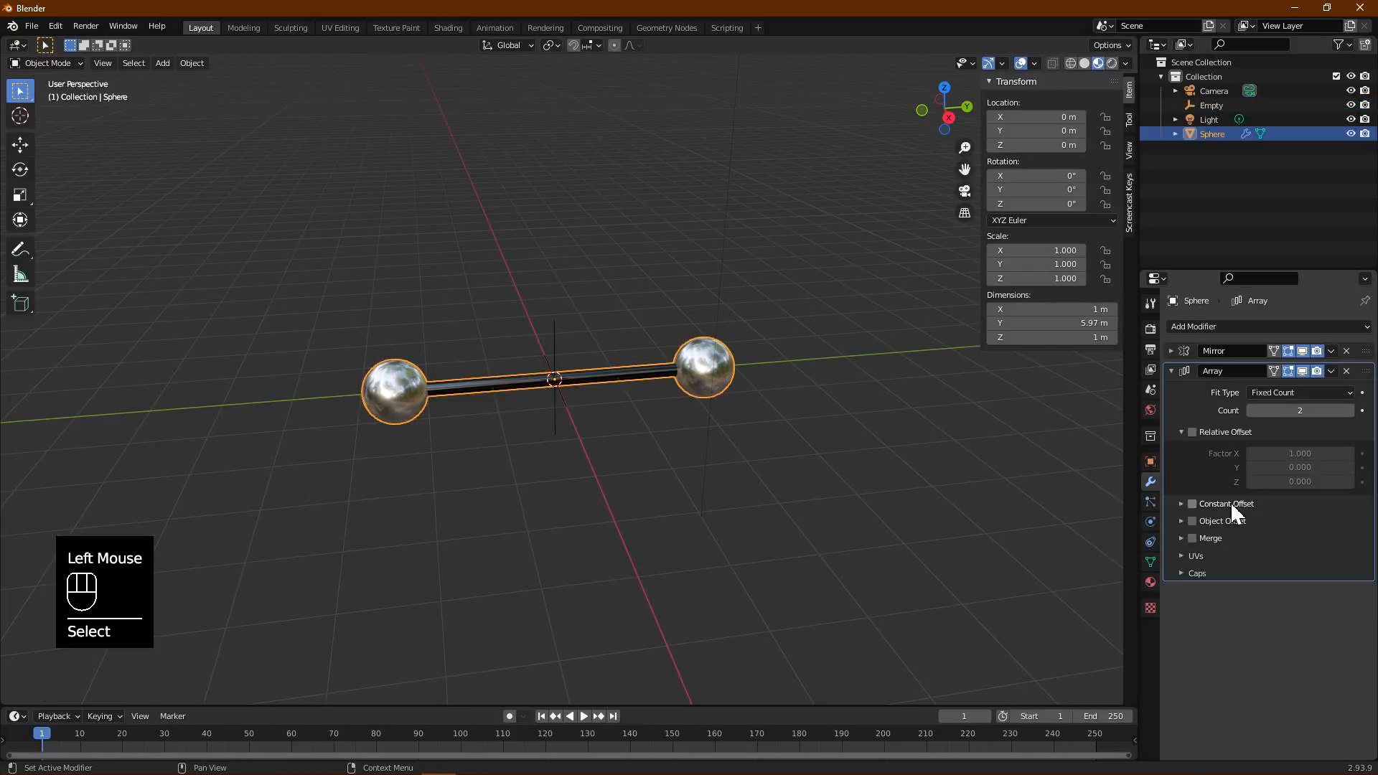
click(1192, 521)
click(1180, 522)
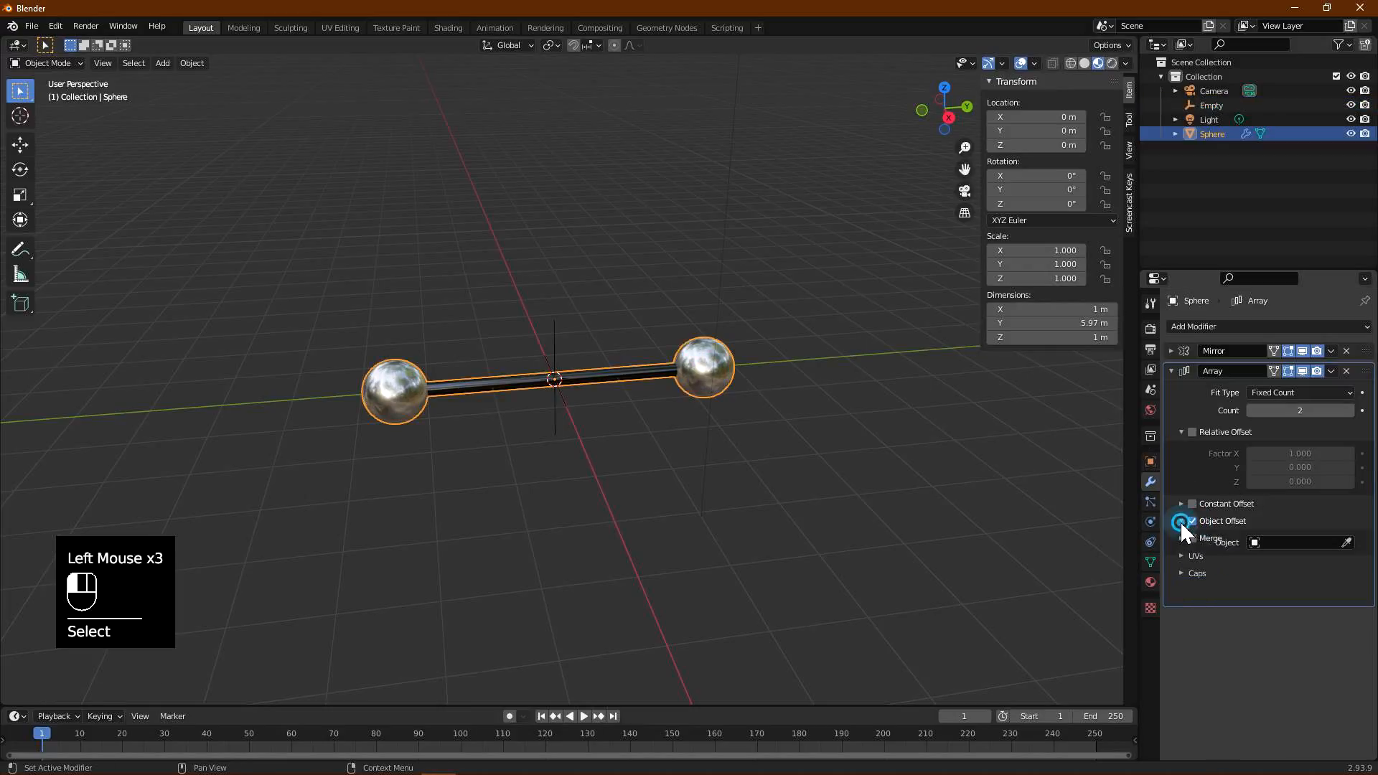
click(1286, 545)
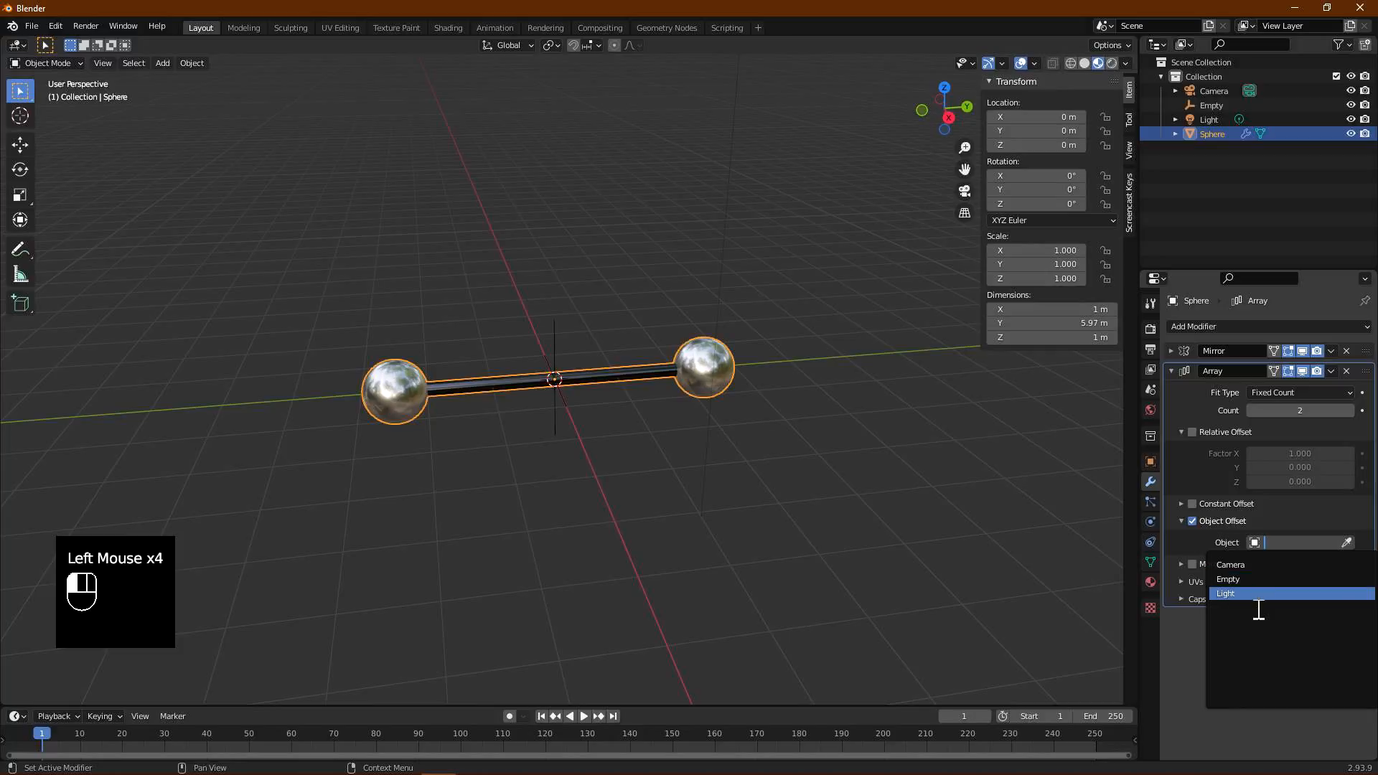
click(1236, 578)
Set the Array modifier's count to 25
mouse_move(888, 452)
middle_down()
mouse_move(864, 416)
mouse_move(908, 441)
middle_up()
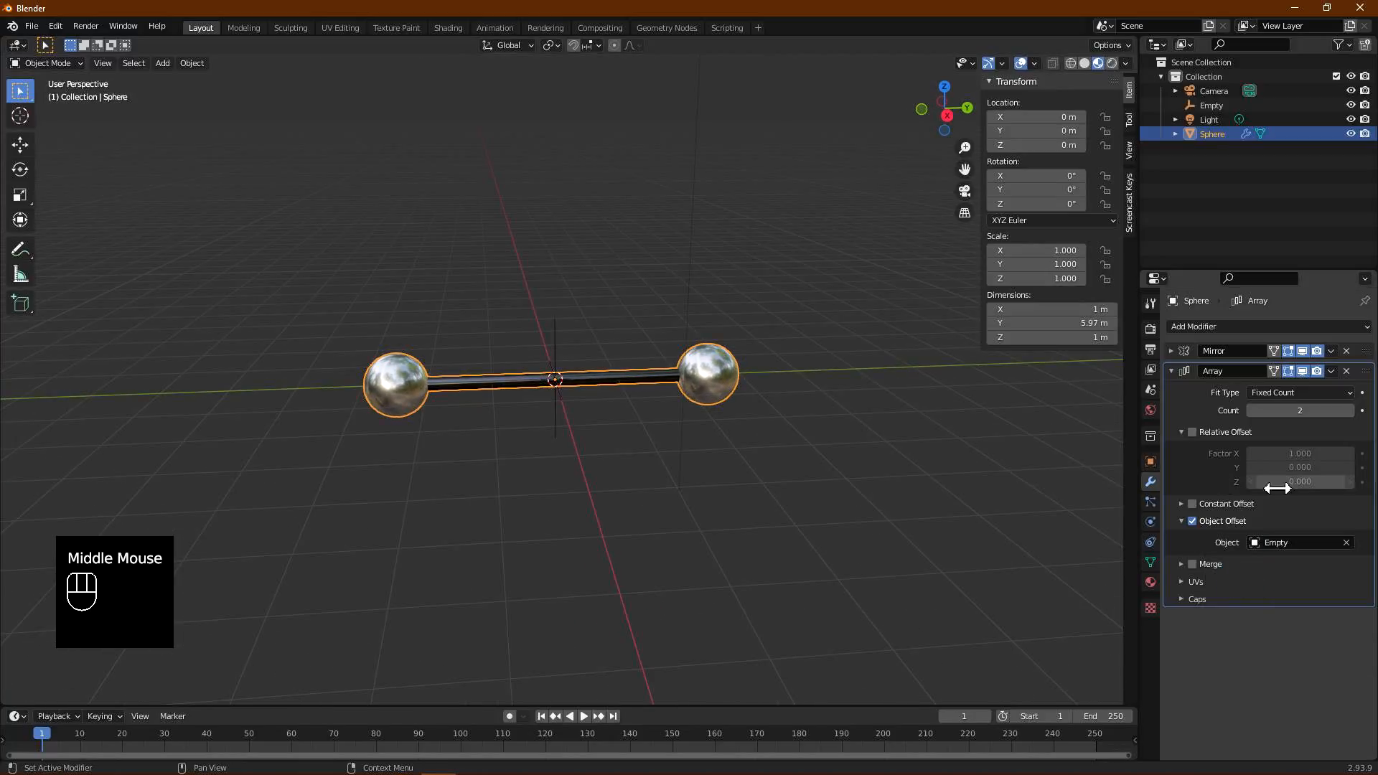
click(1316, 416)
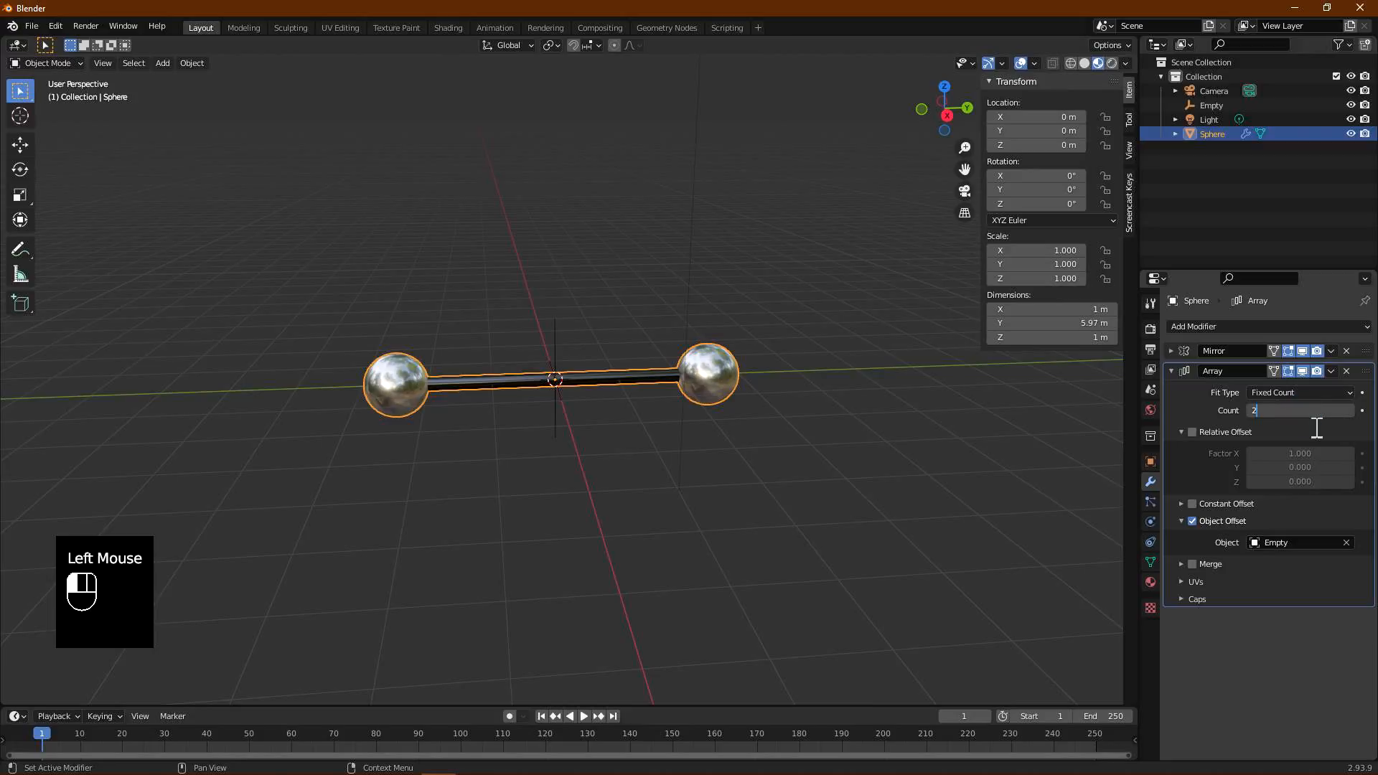
text(5)
key(Return)
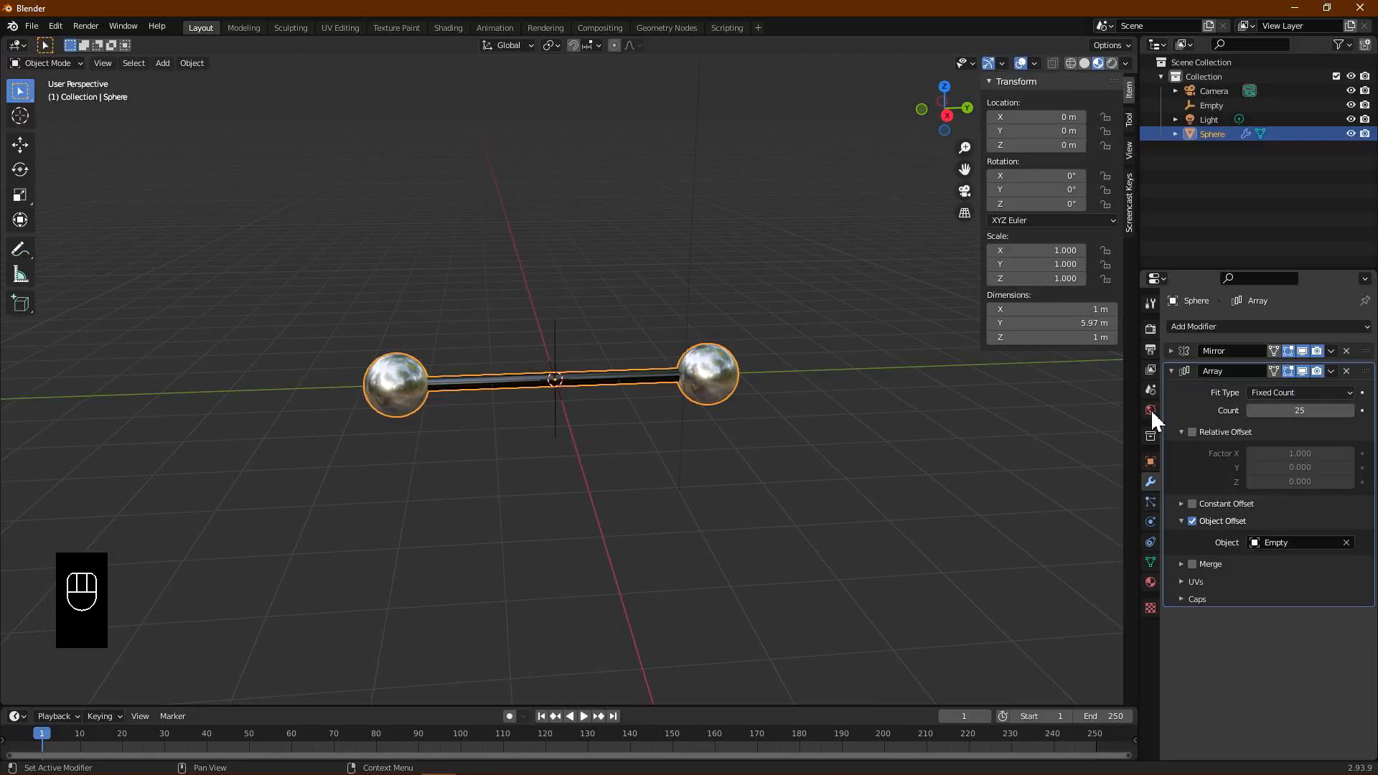
Move the empty up about 1.156 m along Z in the right orthographic view to stack the array's rungs
click(1207, 105)
middle_drag(557, 468, 528, 438)
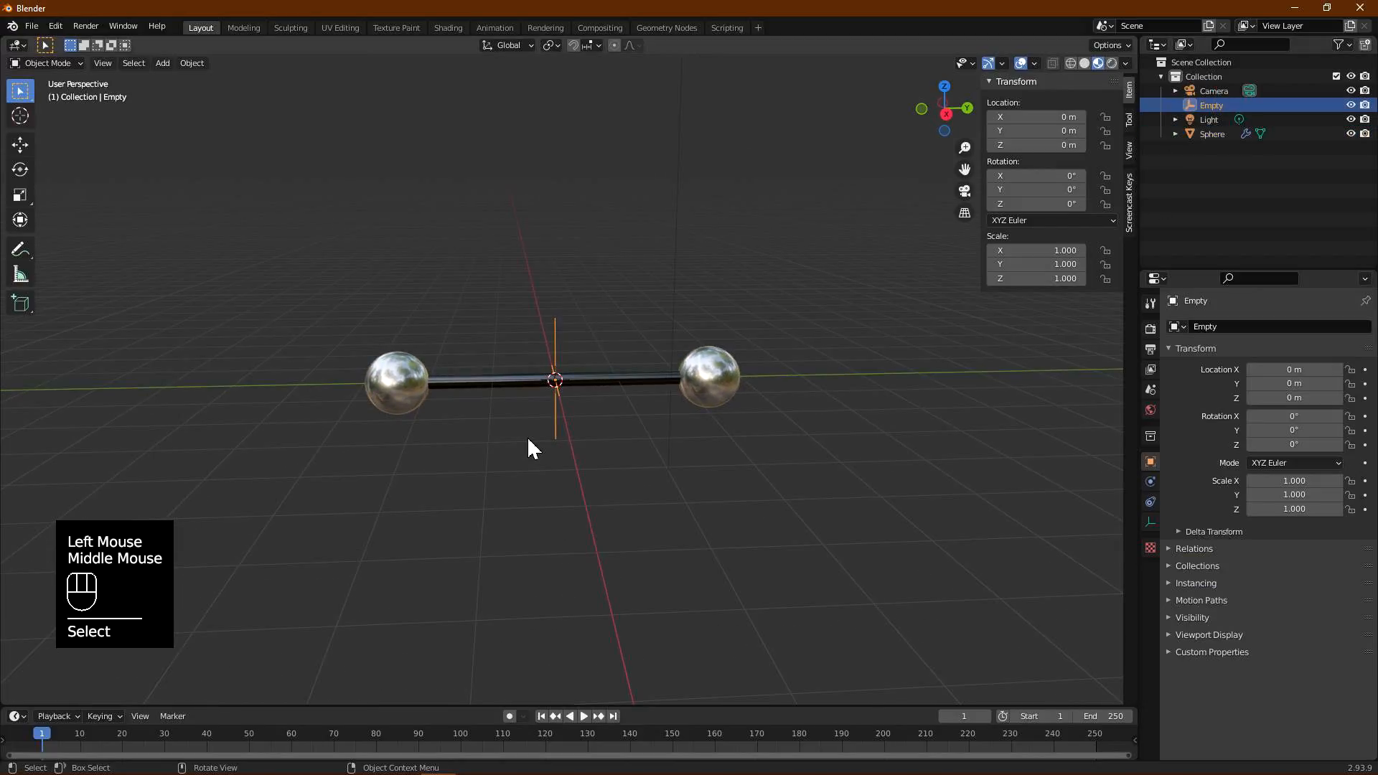
key(KP_3)
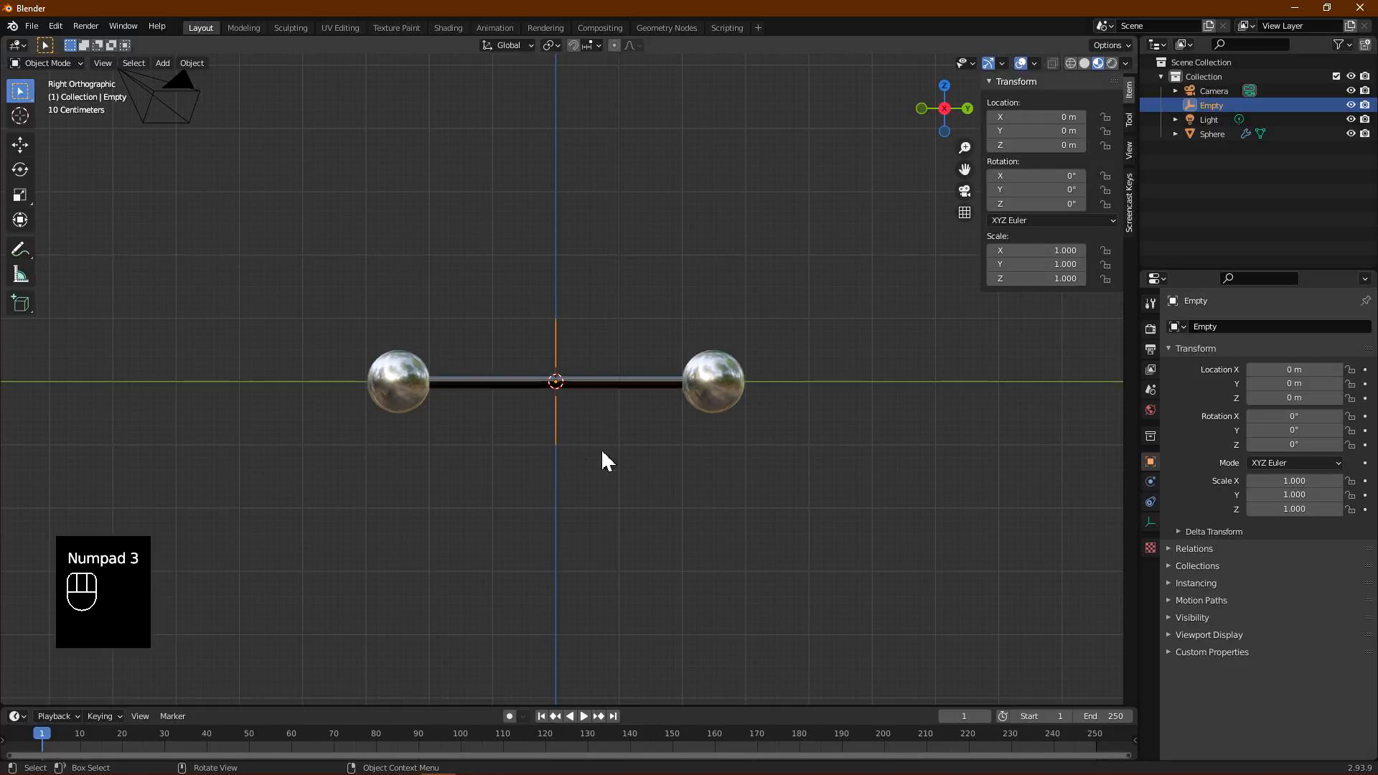
scroll(603, 458, down, 2)
scroll(624, 463, down, 1)
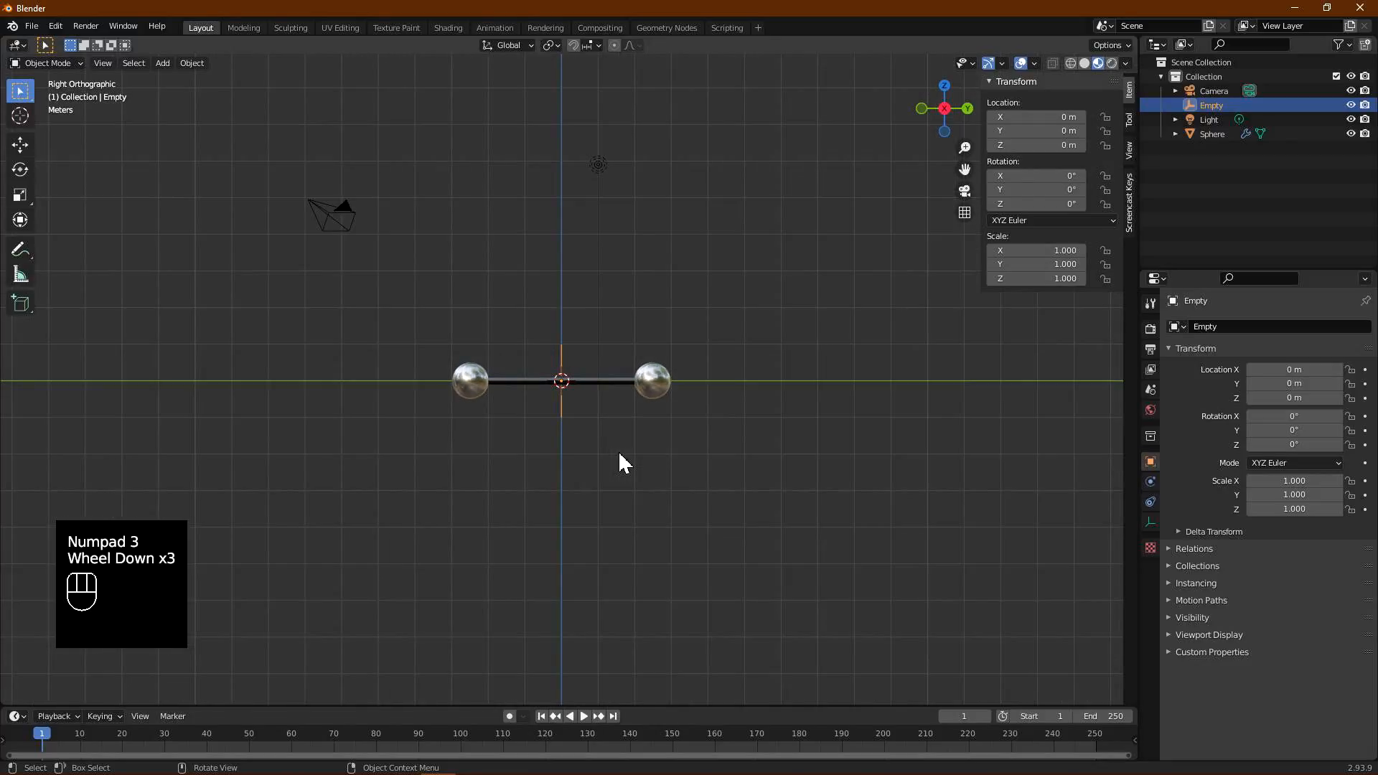
click(22, 145)
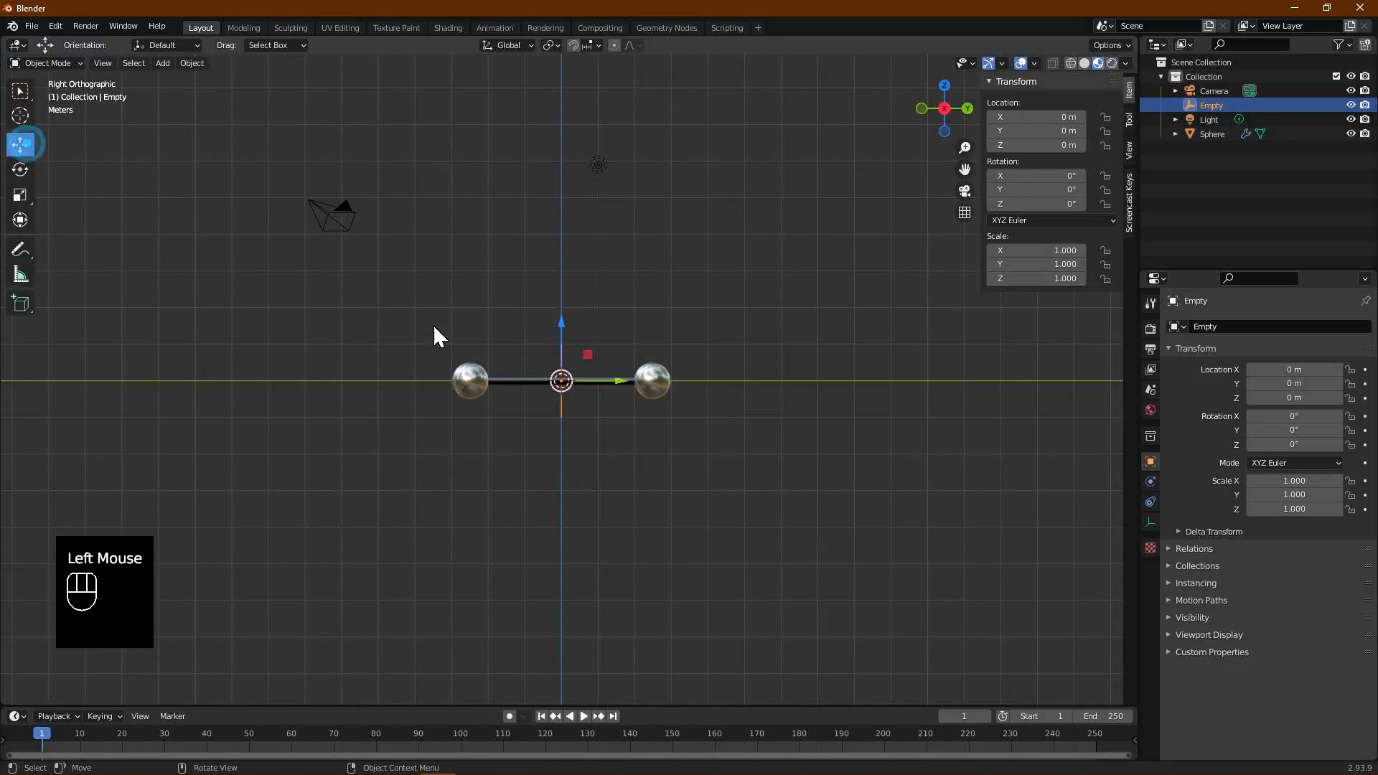
drag(562, 341, 574, 296)
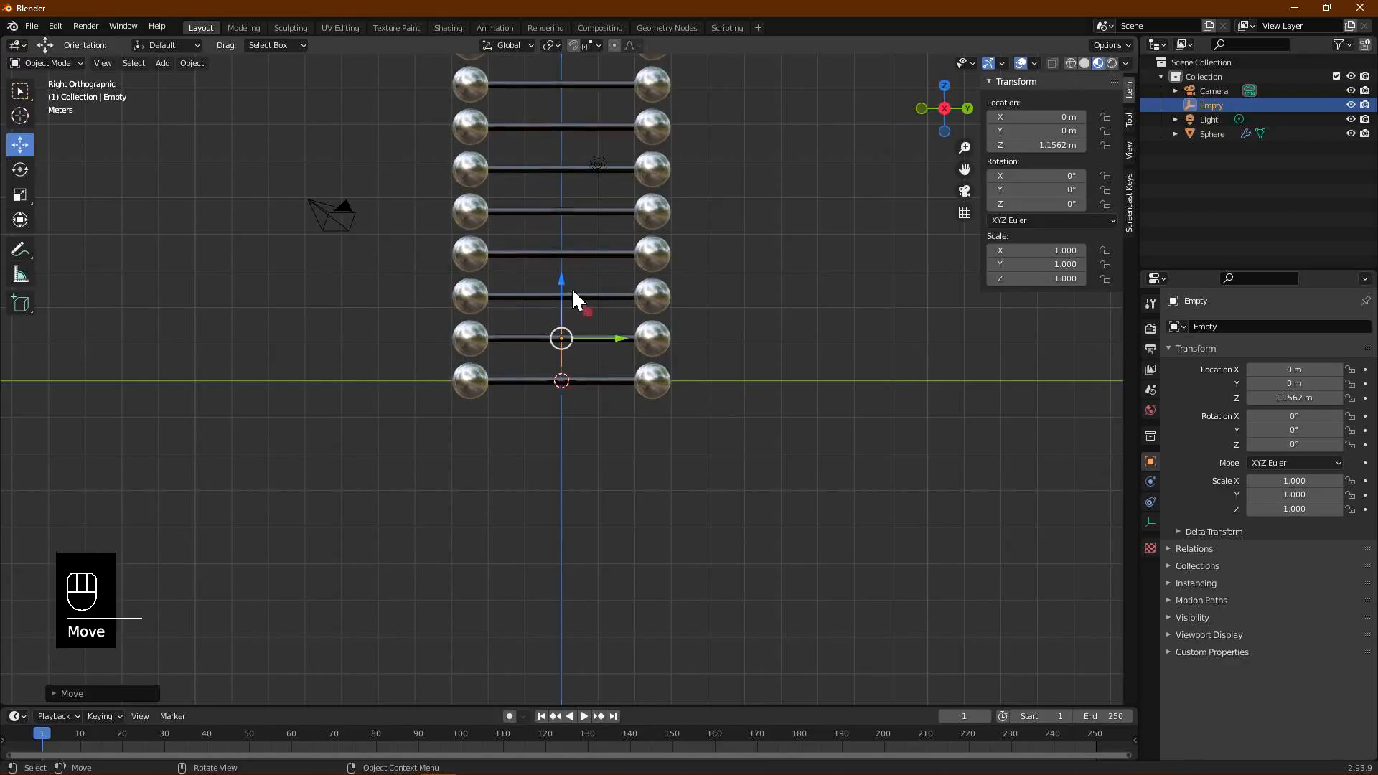
scroll(574, 293, down, 4)
scroll(595, 297, up, 5)
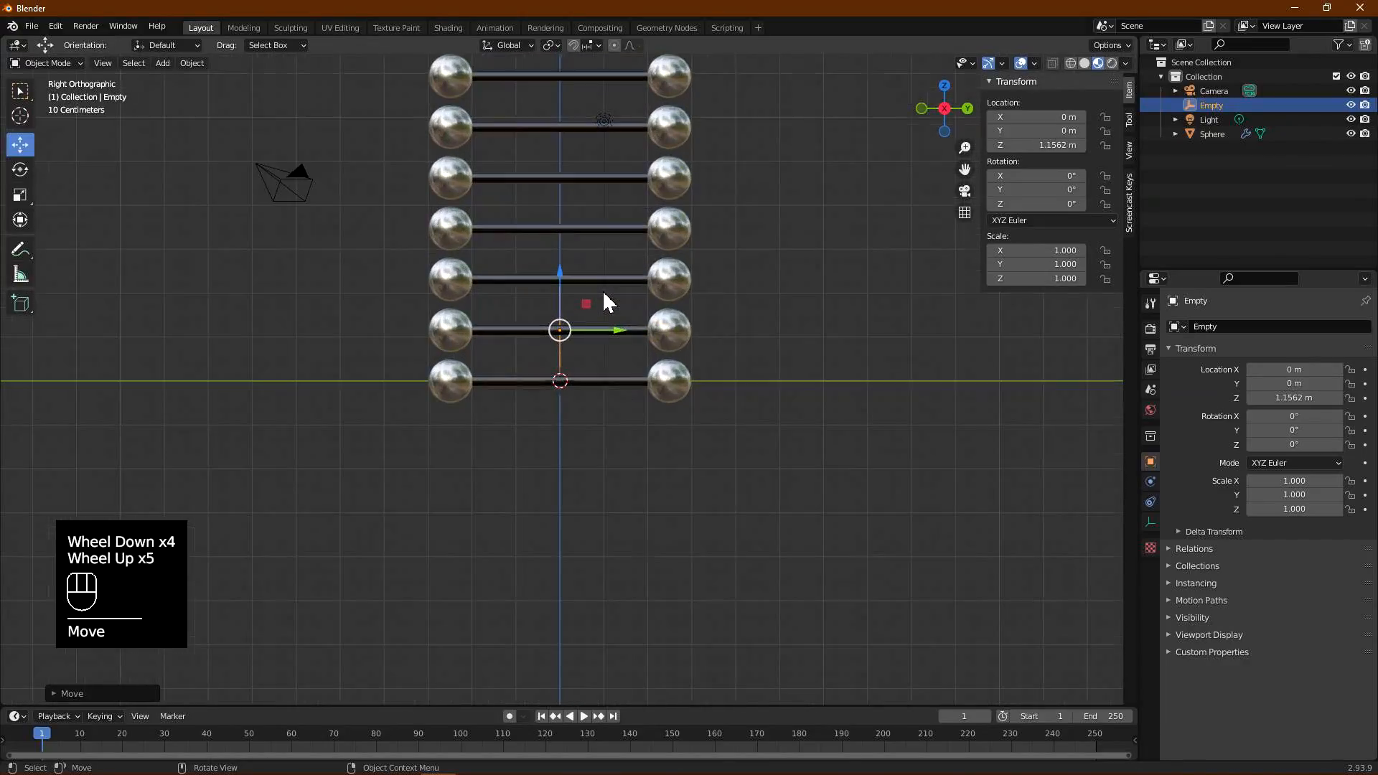
Rotate the empty to about 26.3° around Z to twist the arrayed rungs into a double helix
click(1149, 522)
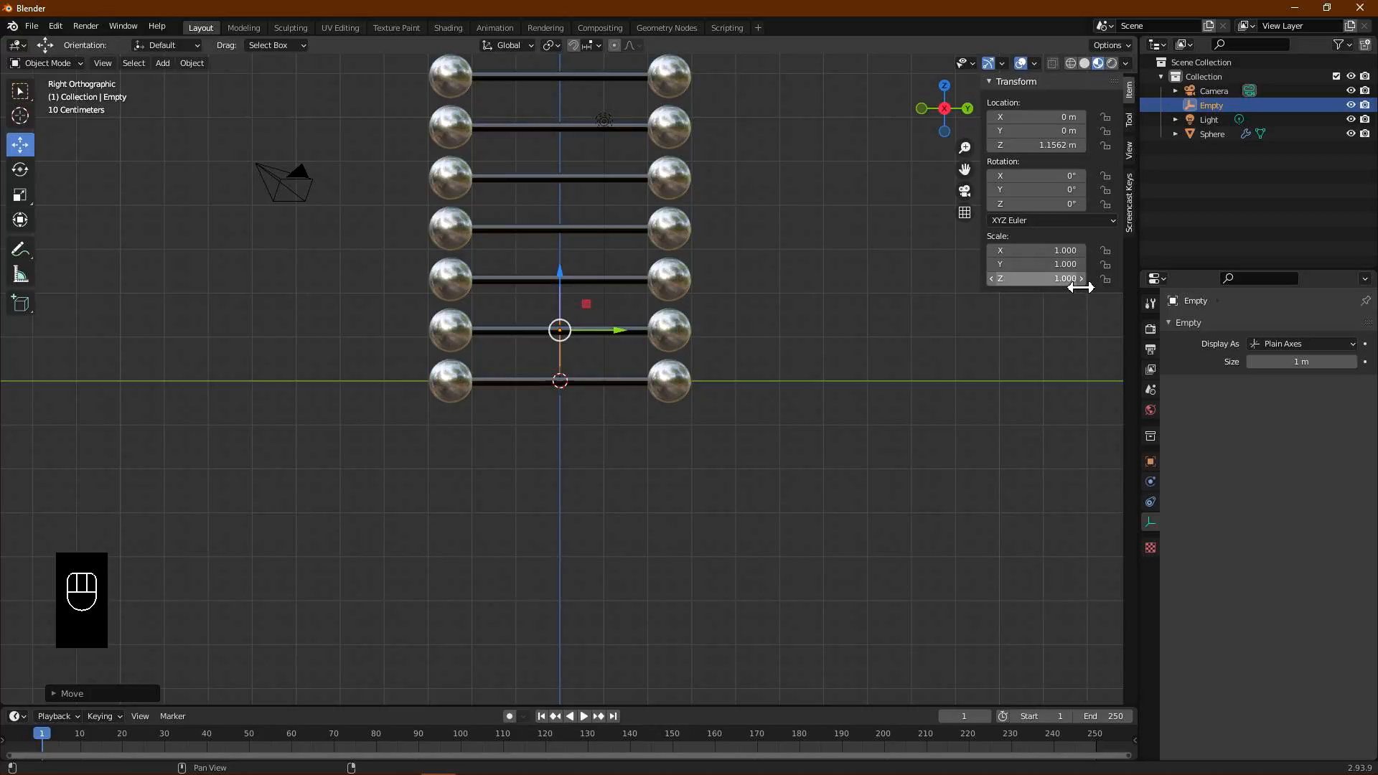
click(1081, 205)
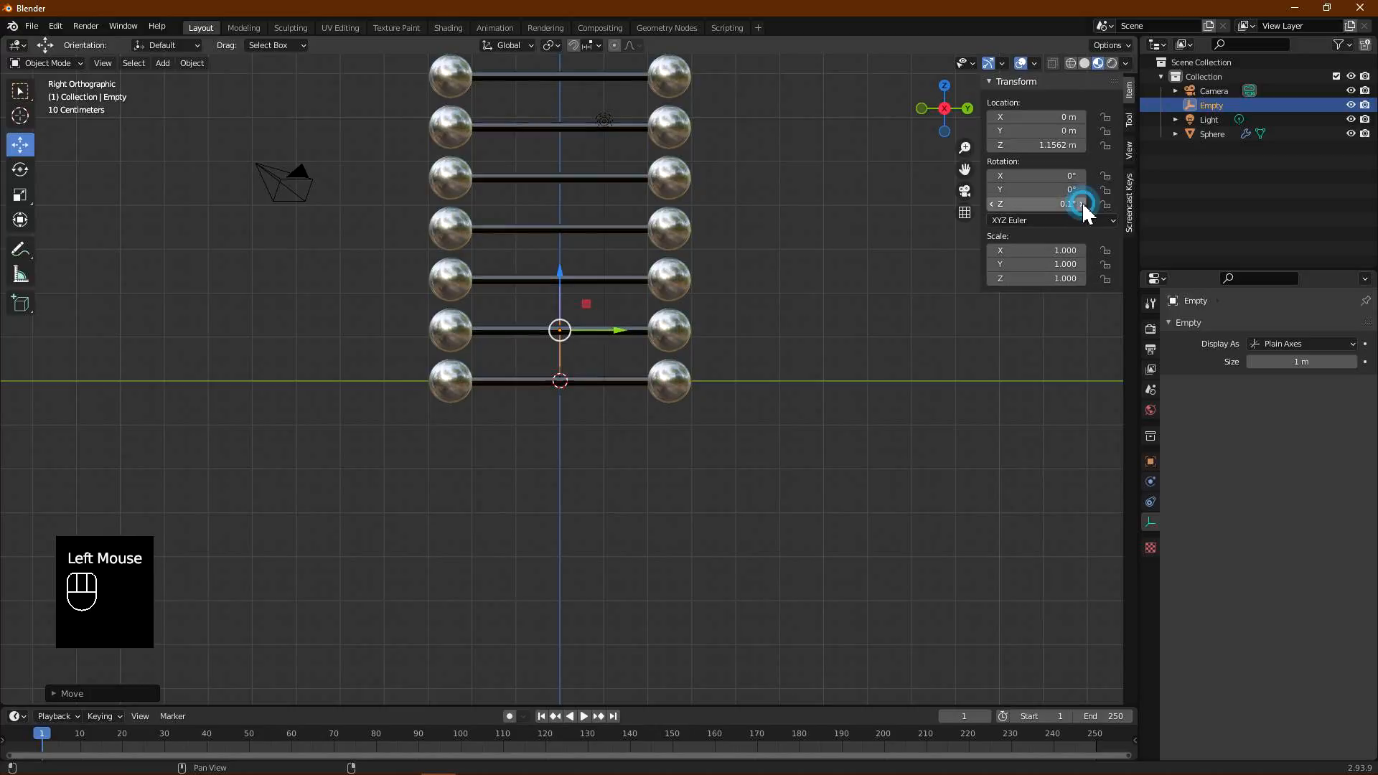
click(1081, 204)
click(1081, 205)
click(1082, 205)
click(1081, 205)
click(1081, 205)
drag(1040, 205, 1120, 205)
scroll(766, 180, down, 2)
scroll(775, 185, down, 1)
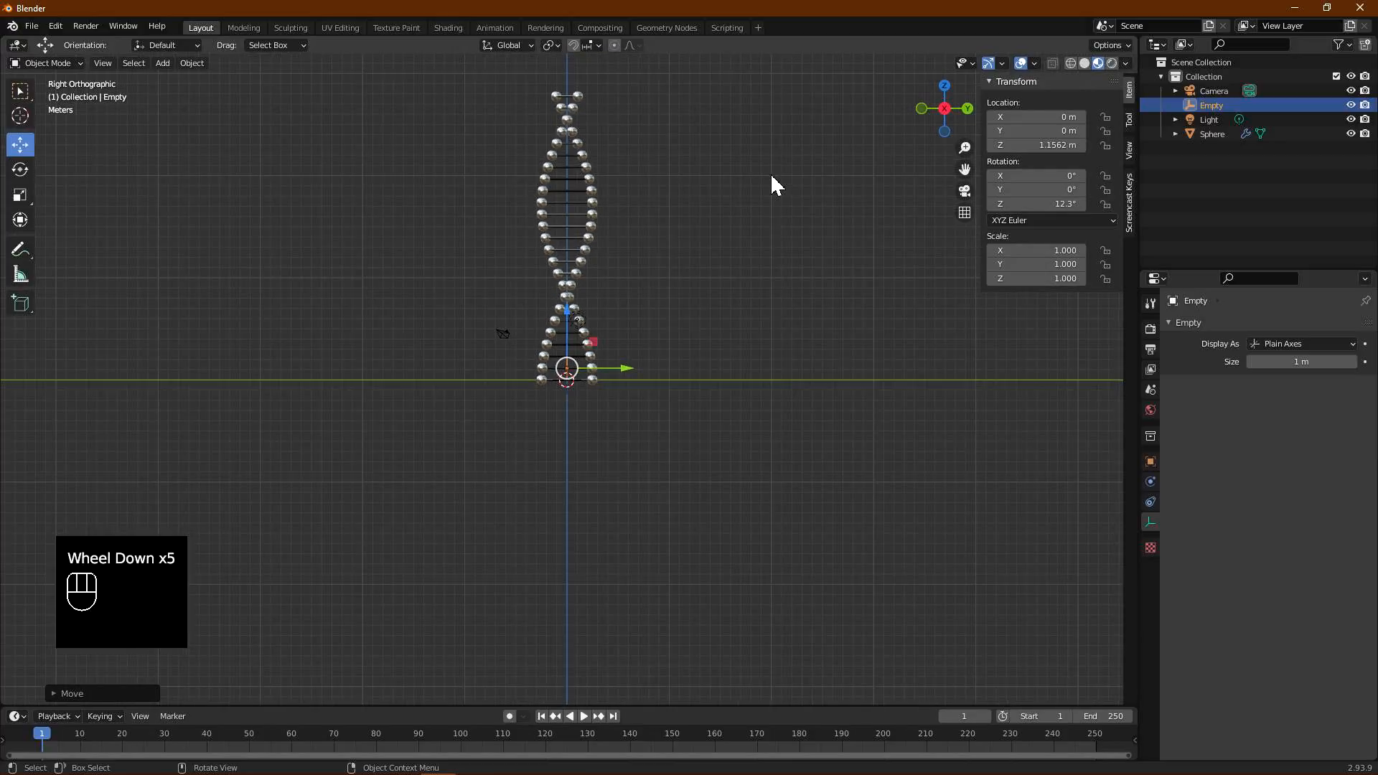
drag(1047, 208, 1085, 204)
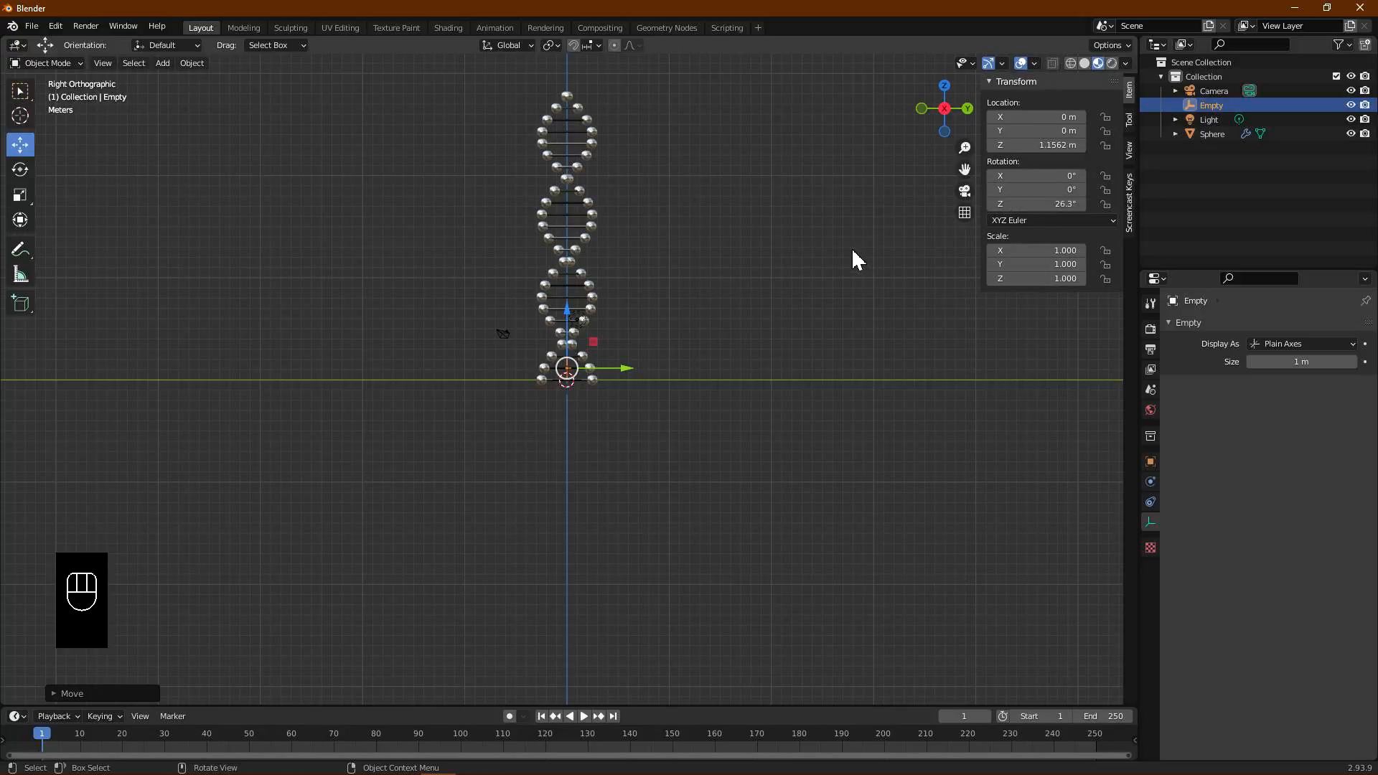
Deselect the empty and examine the twisted ladder up close and from several angles in perspective
scroll(608, 234, down, 1)
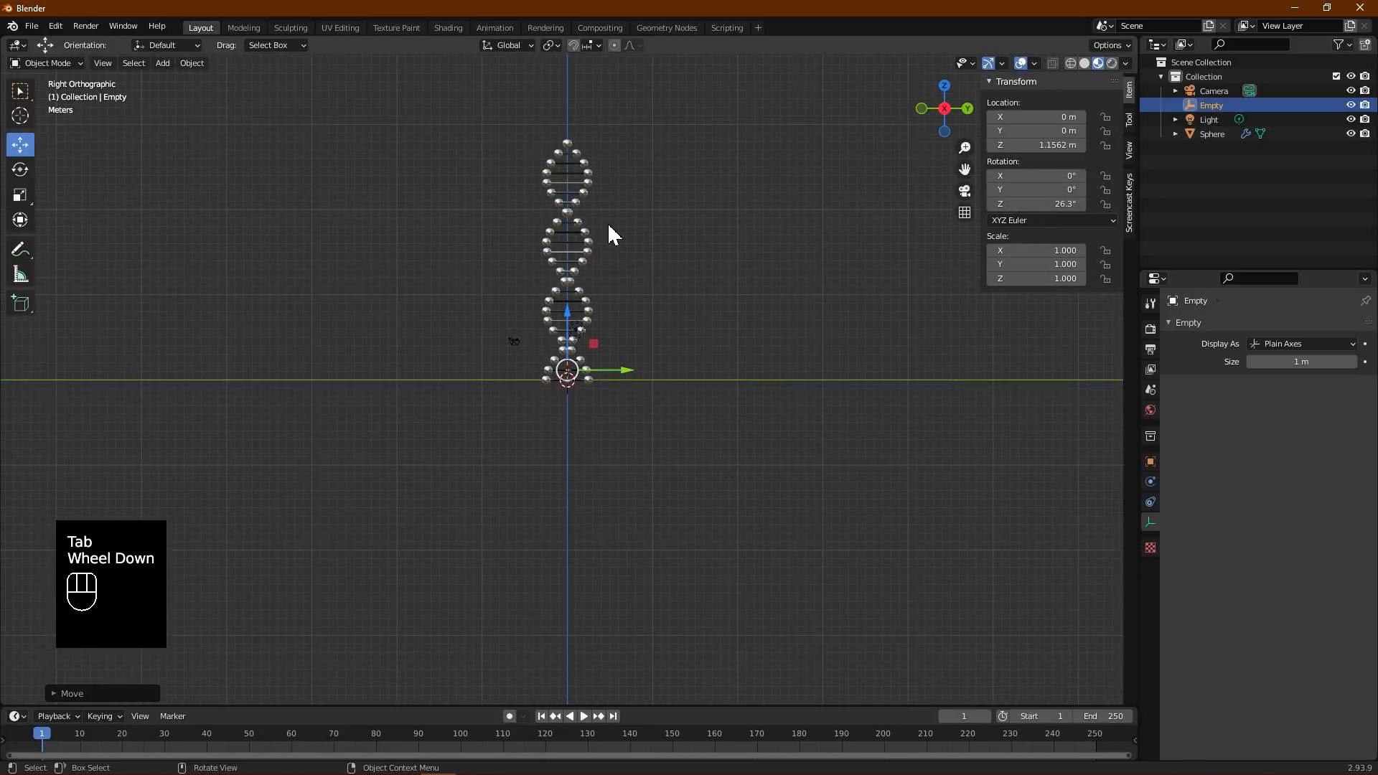
scroll(609, 231, up, 1)
shift+middle_drag(609, 230, 652, 369)
scroll(695, 434, up, 2)
click(720, 408)
mouse_move(721, 408)
middle_down()
mouse_move(744, 400)
mouse_move(889, 455)
mouse_move(743, 446)
mouse_move(731, 348)
mouse_move(560, 295)
mouse_move(809, 366)
mouse_move(727, 415)
middle_up()
scroll(710, 438, up, 4)
scroll(808, 366, down, 1)
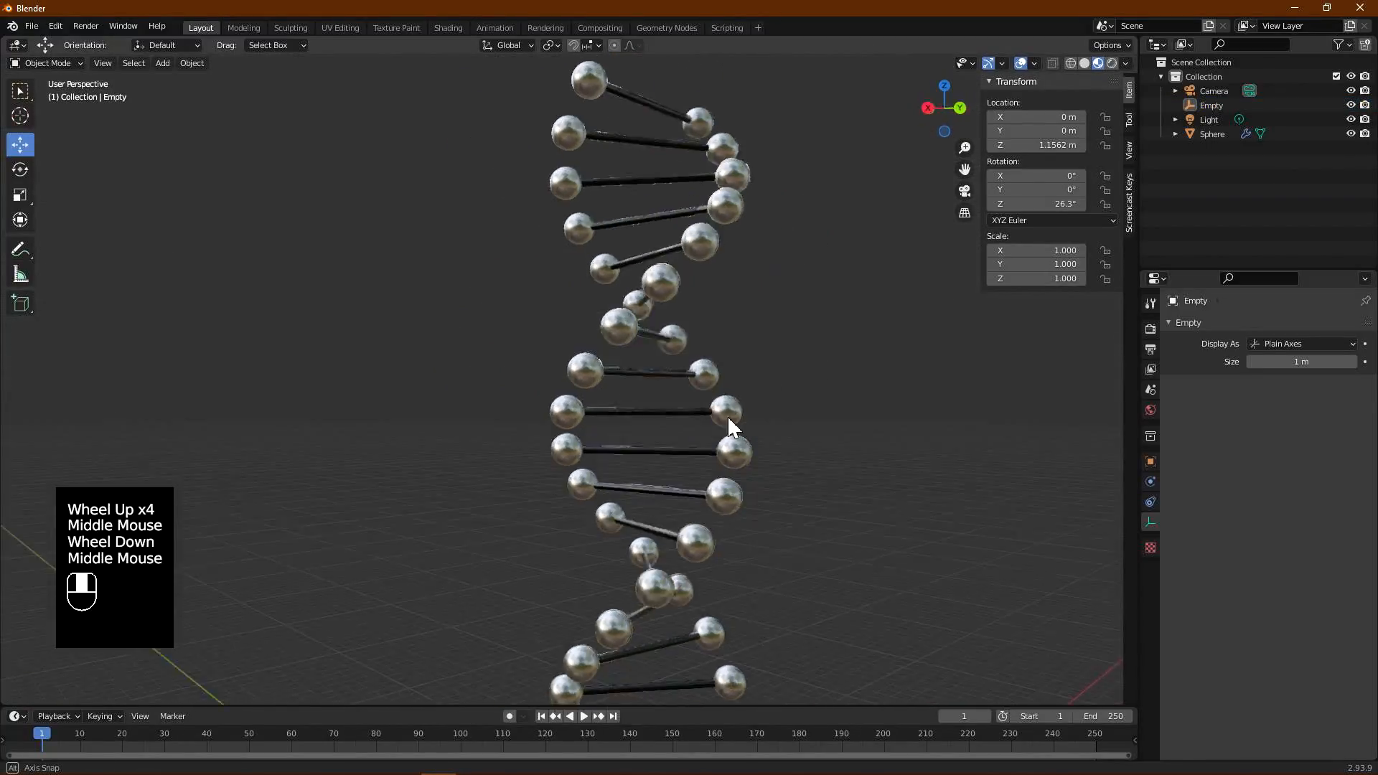
scroll(721, 459, down, 2)
scroll(719, 477, down, 1)
middle_drag(719, 477, 627, 466)
Add a mesh plane at the world origin
key(Tab)
key(shift+a)
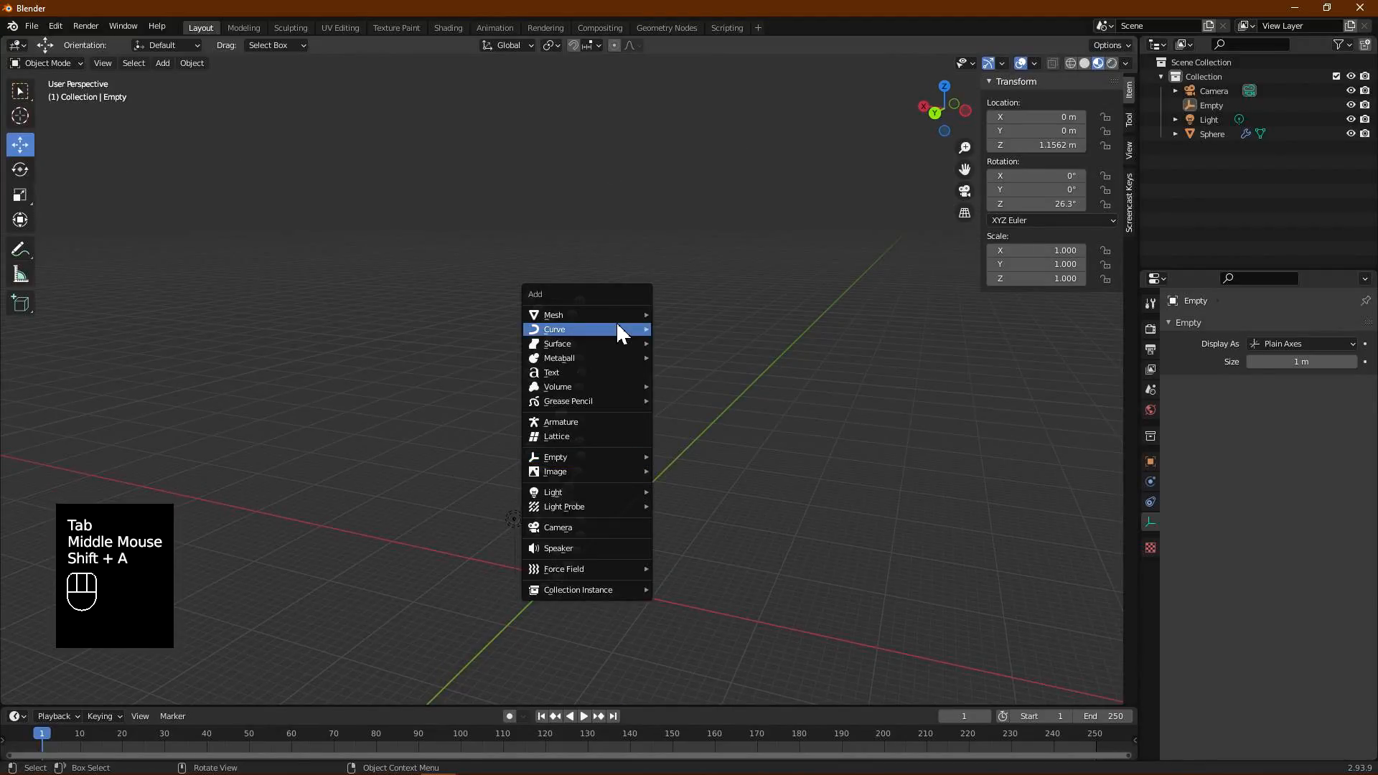
mouse_move(616, 320)
click(686, 316)
scroll(729, 484, down, 2)
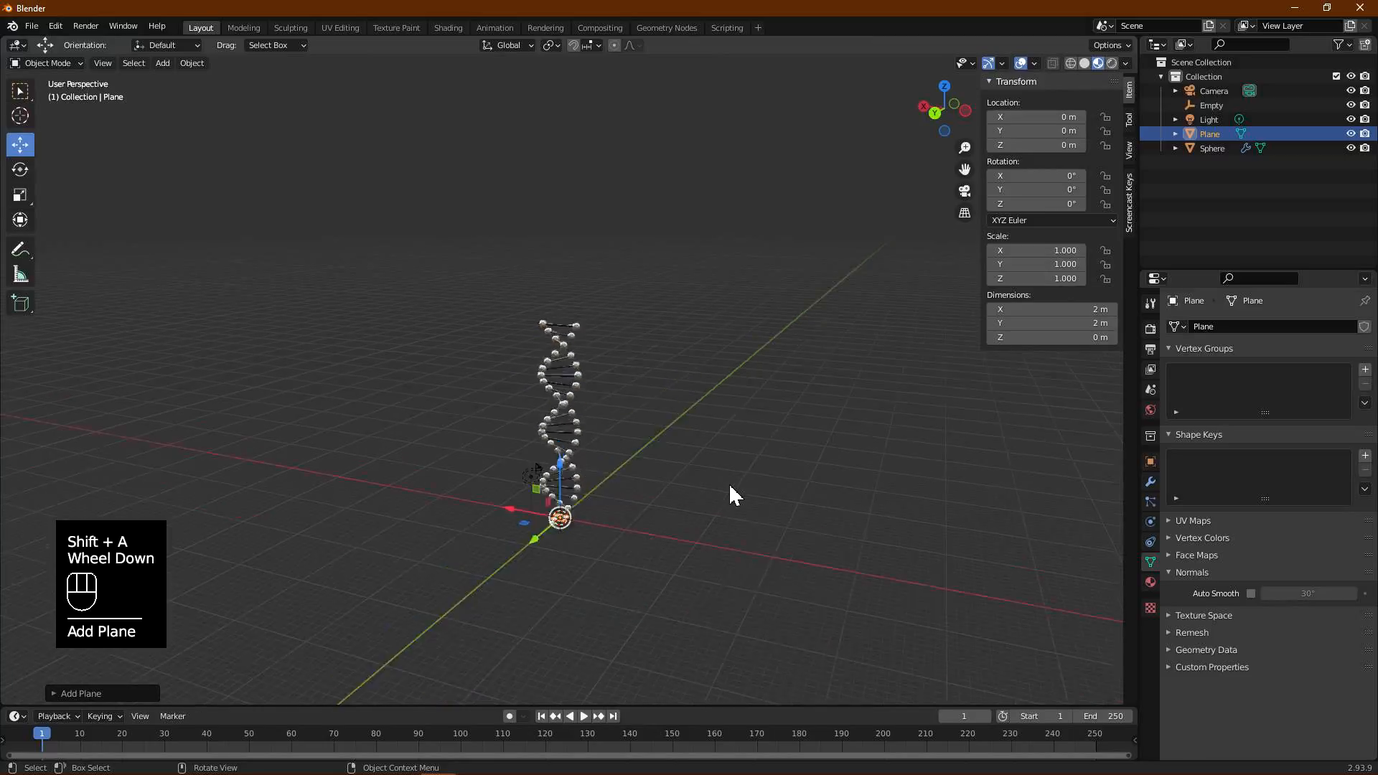
Scale the plane's geometry by a factor of 25 in Edit Mode
key(Tab)
key(s)
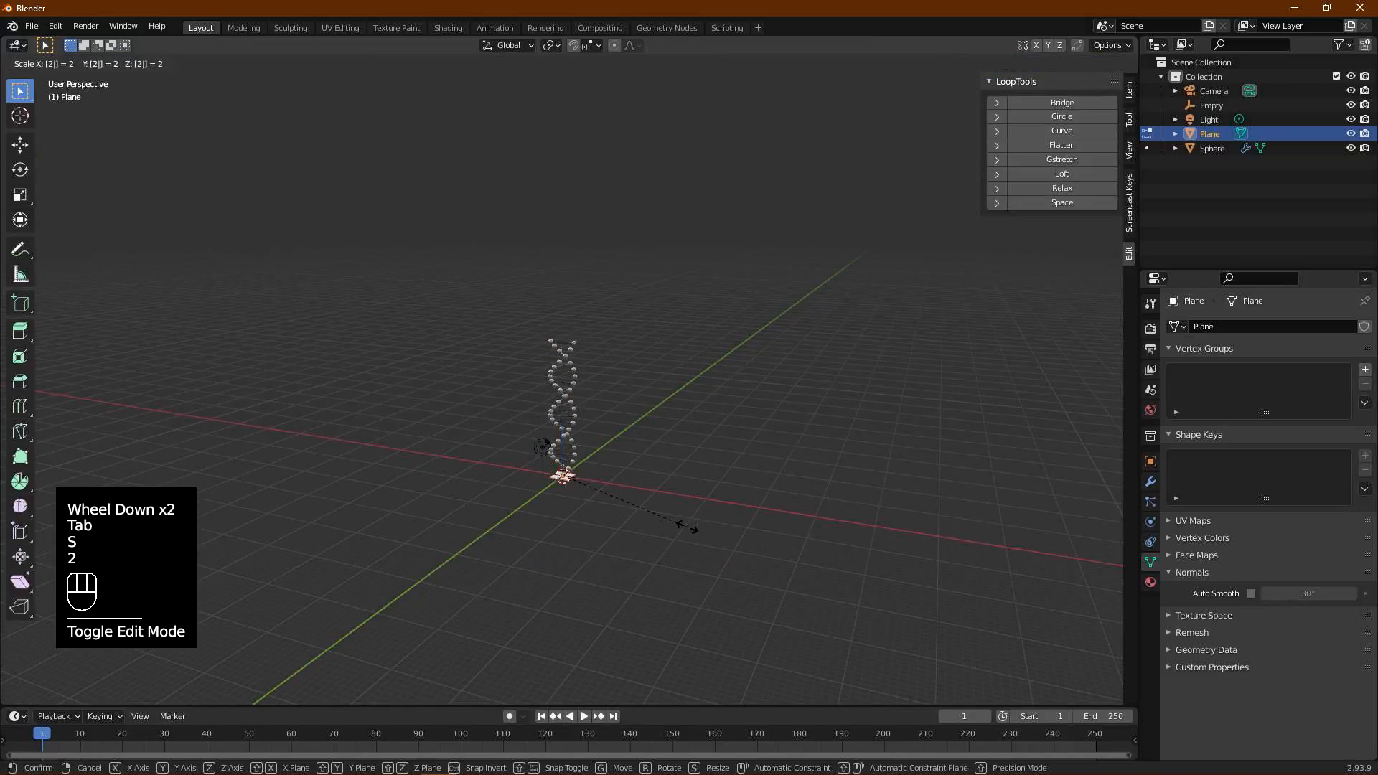
key(5)
click(686, 526)
scroll(606, 495, up, 4)
middle_drag(606, 496, 664, 526)
scroll(655, 544, down, 3)
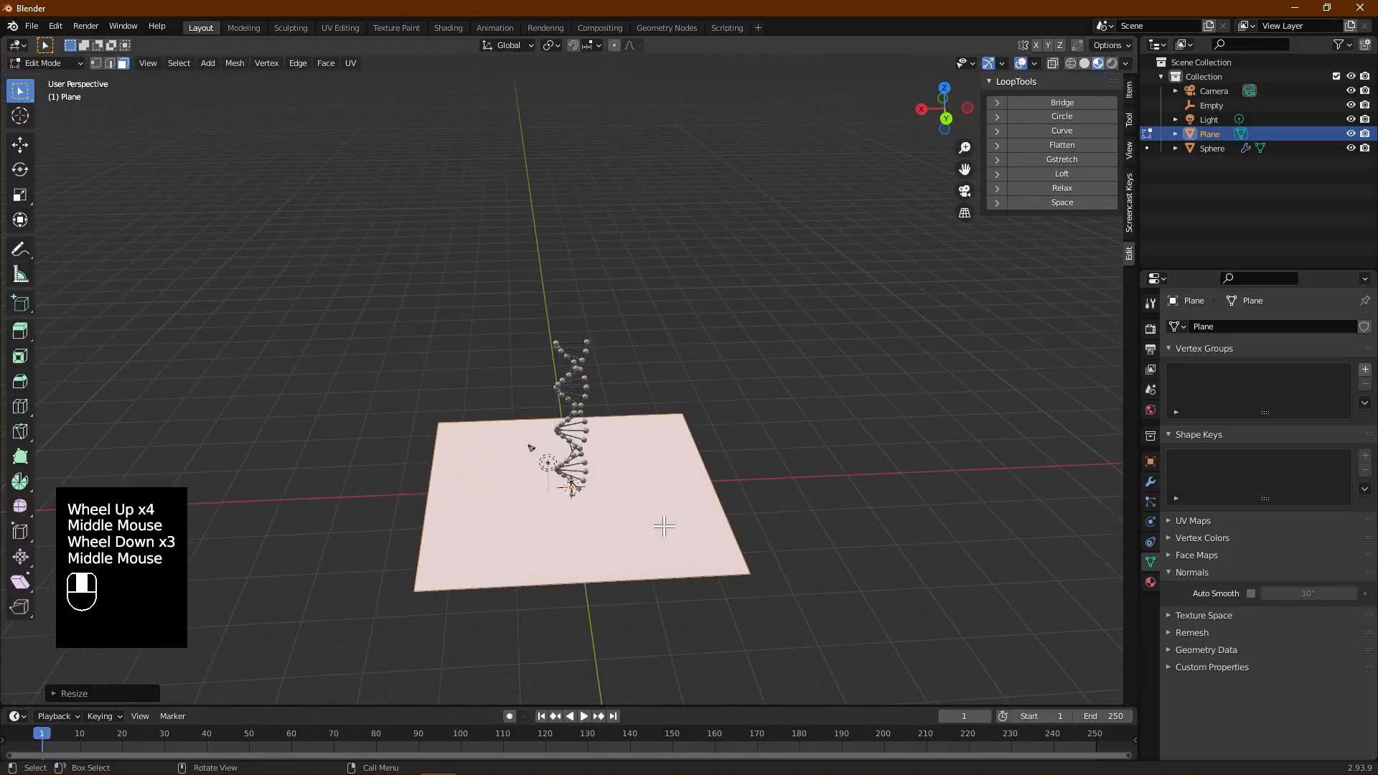
Return to Object Mode and scale the whole plane by a factor of 2
key(Tab)
key(s)
key(2)
click(652, 523)
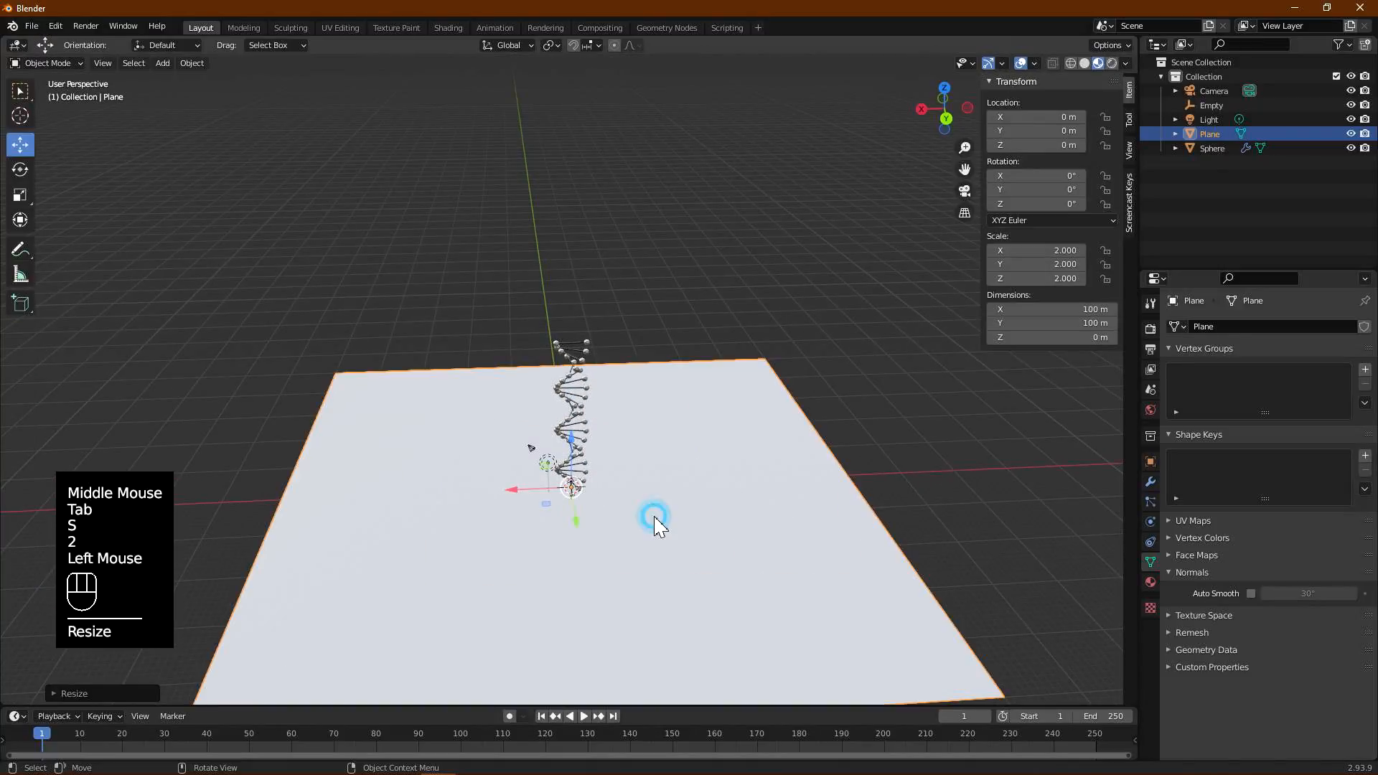
Lower the plane along Z to about -0.798 m so it sits beneath the bottom rung
scroll(680, 495, up, 2)
shift+middle_drag(680, 495, 717, 502)
click(721, 510)
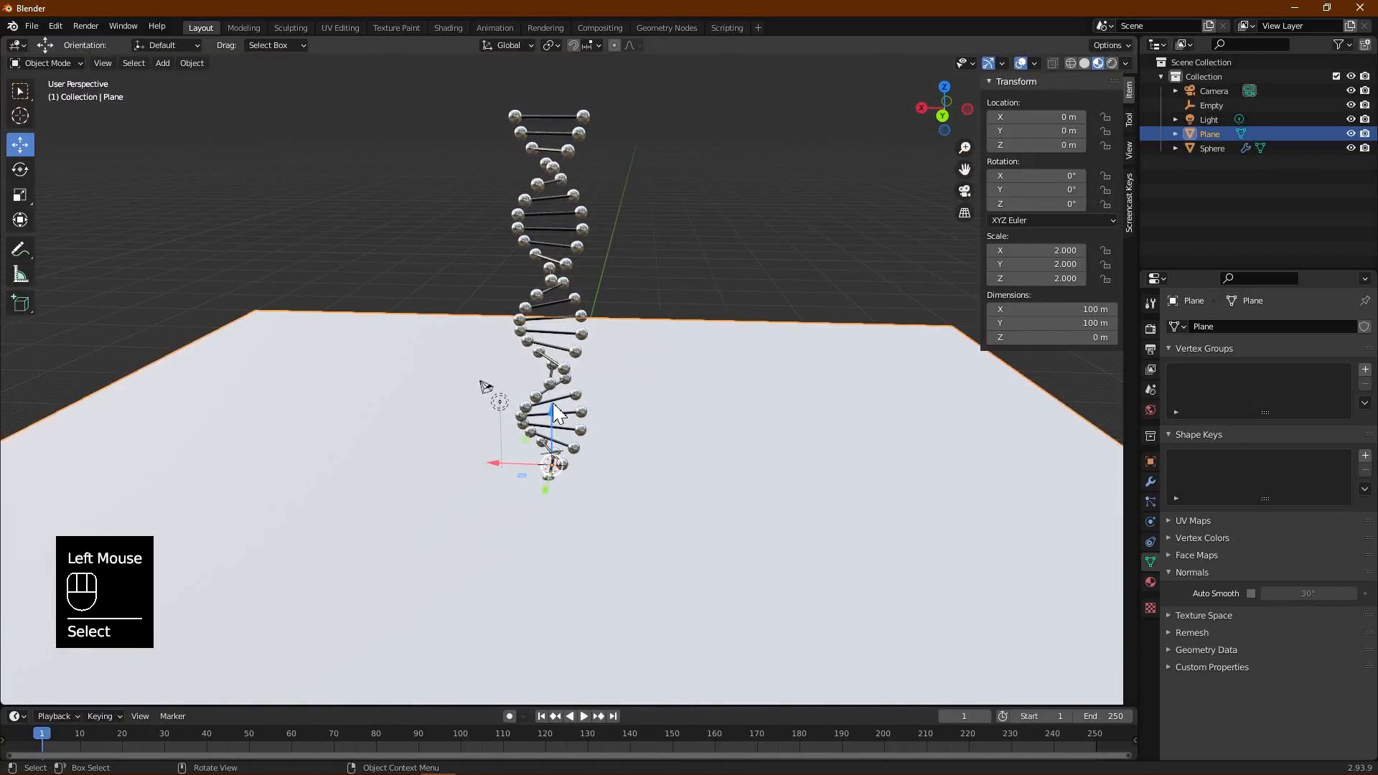
drag(551, 420, 551, 426)
middle_drag(724, 436, 747, 439)
Set the render engine to Cycles on GPU Compute with NLM render denoising enabled
click(1150, 330)
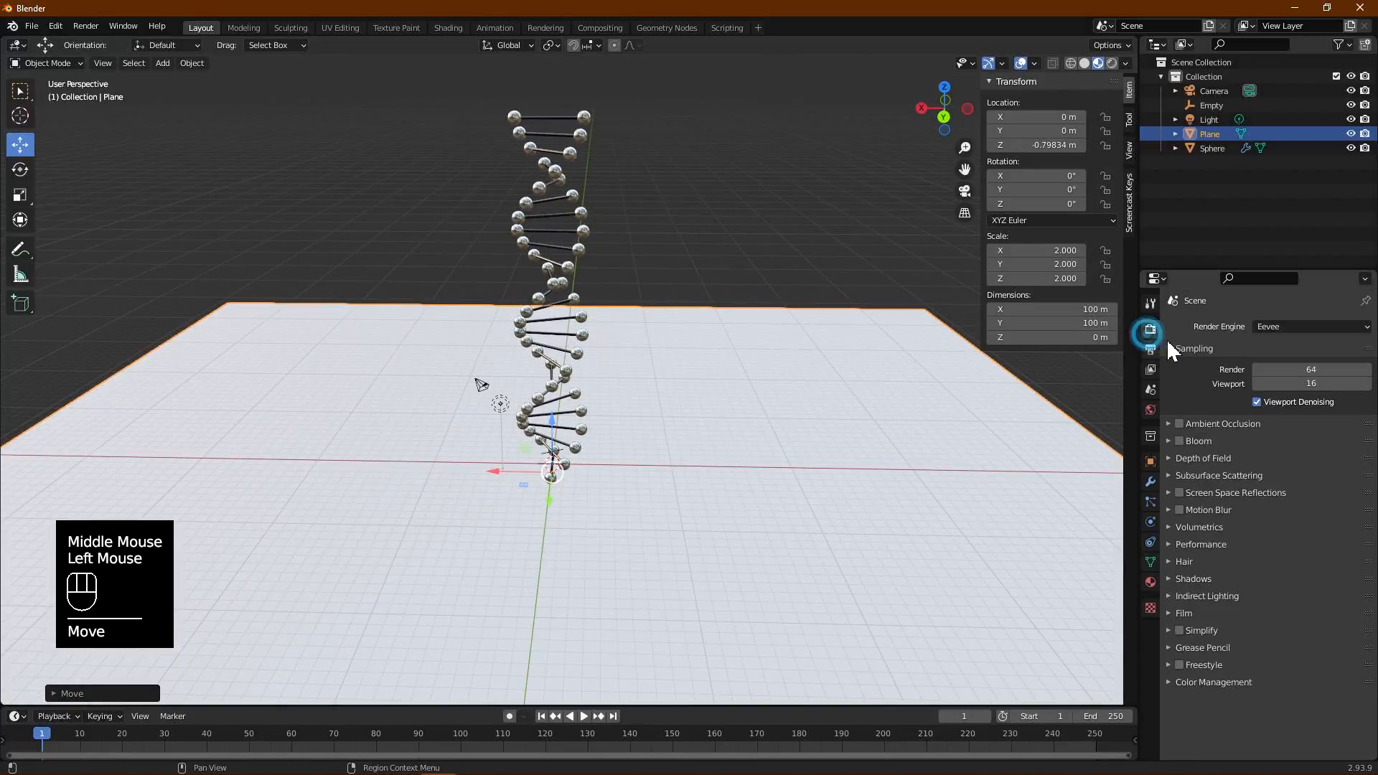
click(1298, 324)
click(1280, 375)
drag(1280, 362, 1274, 390)
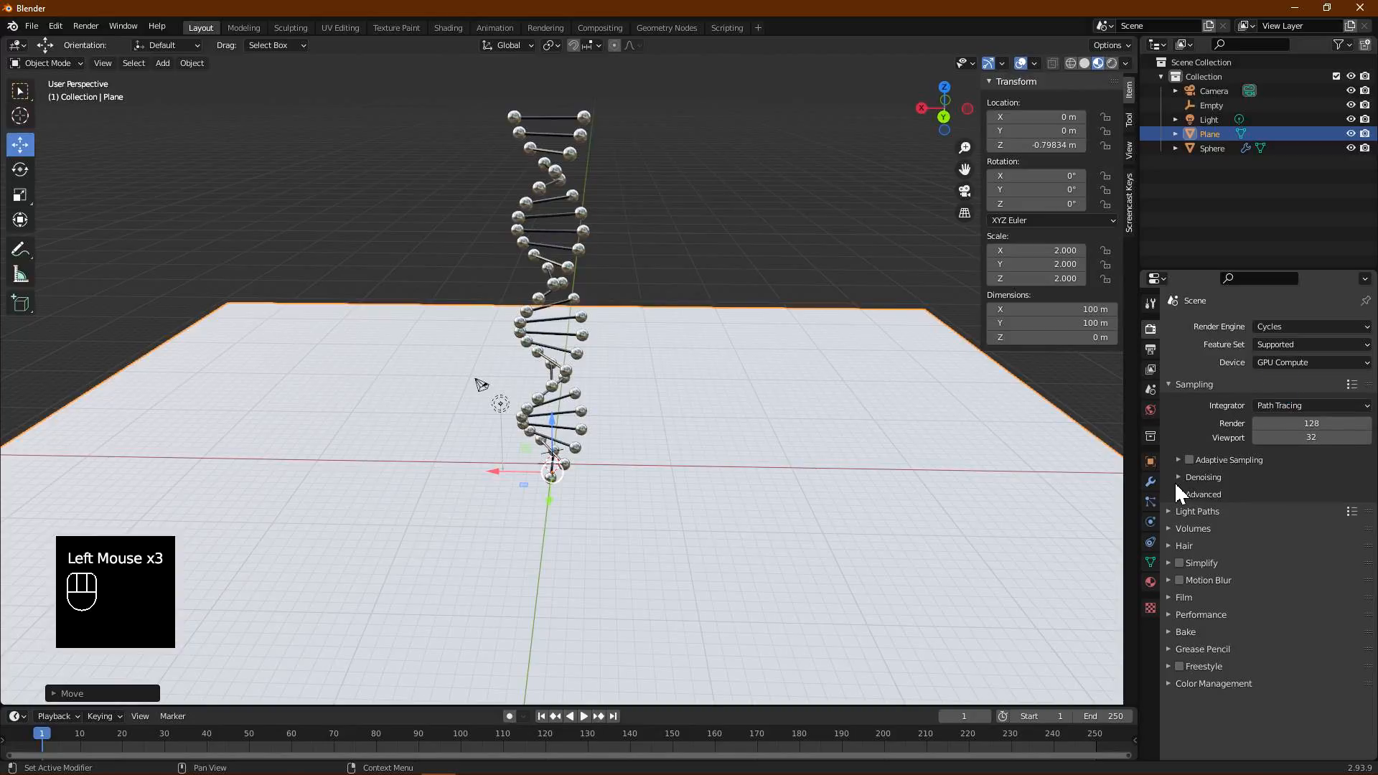
click(1178, 478)
click(1256, 498)
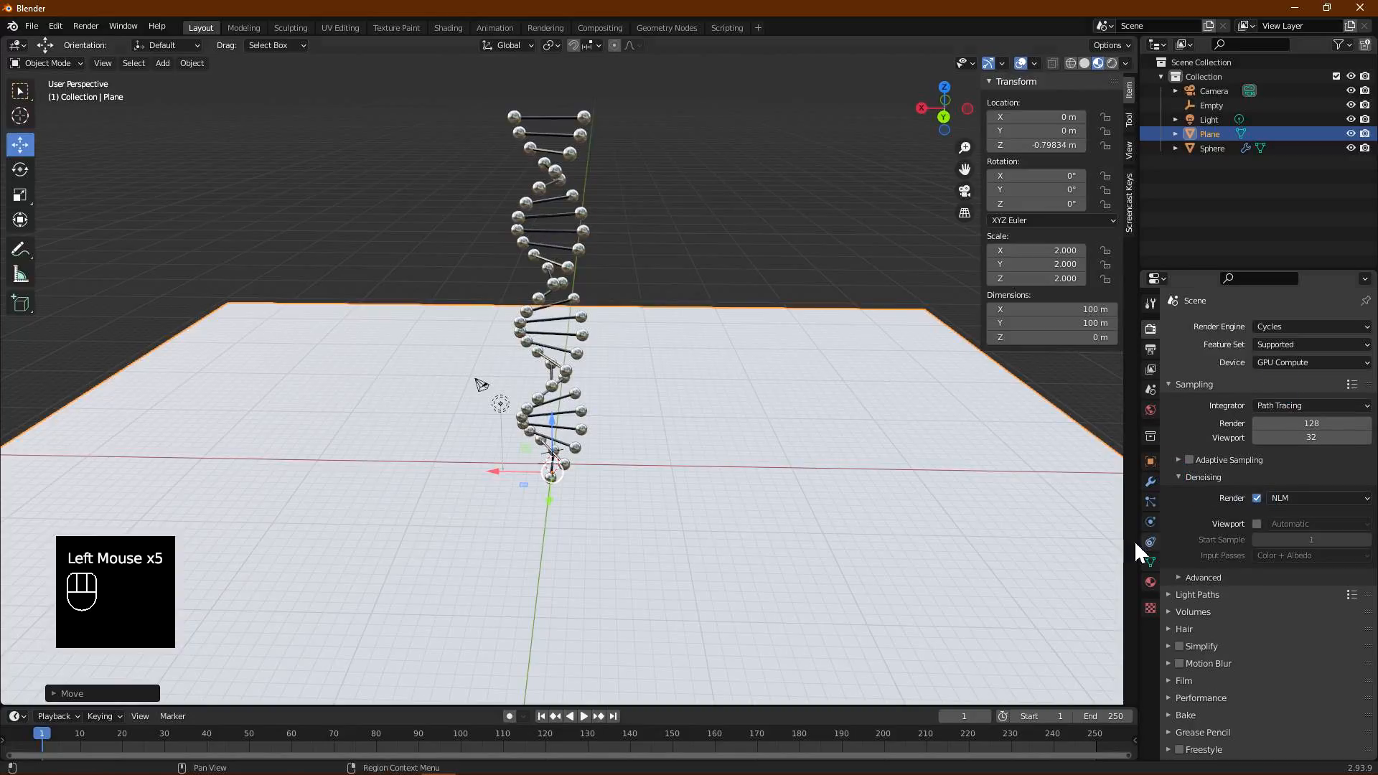
Change the scene light's type from Point to Area
click(1212, 121)
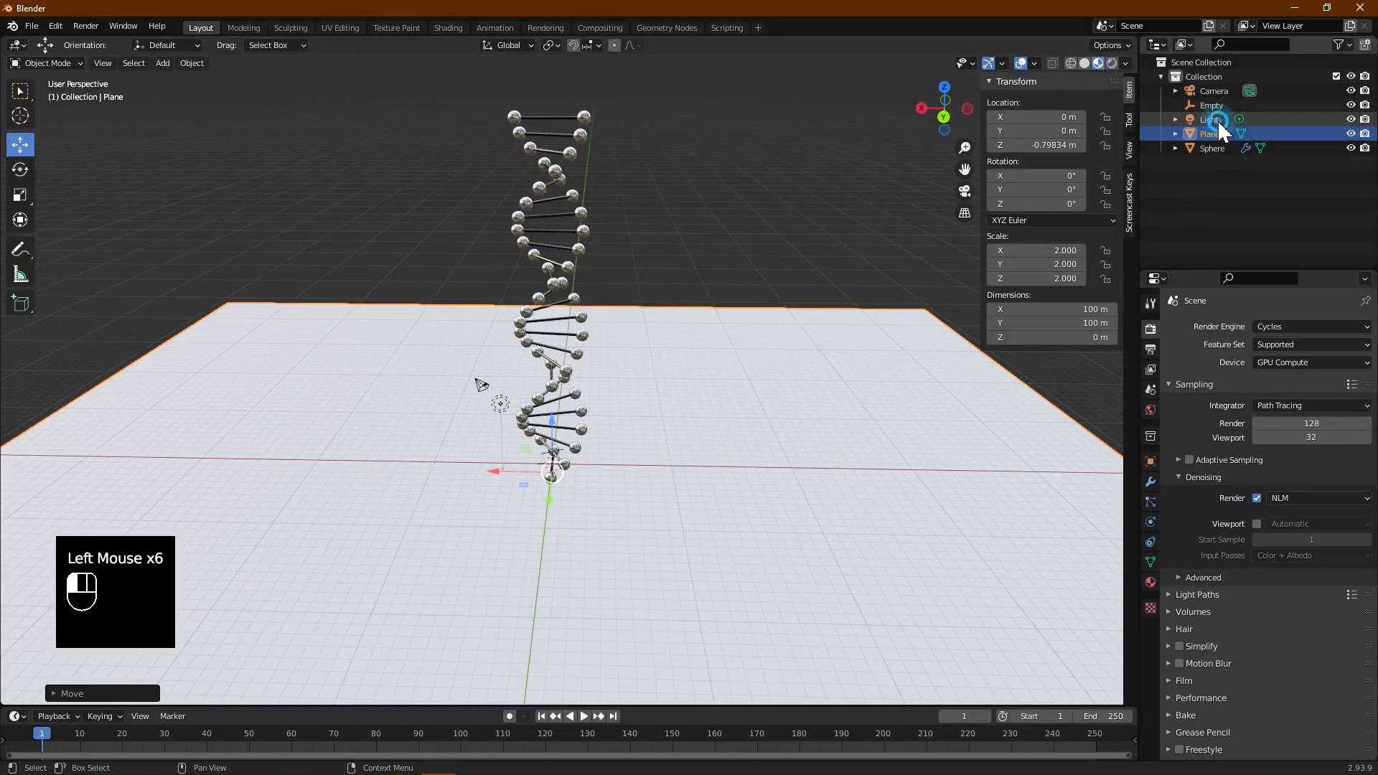
click(1150, 522)
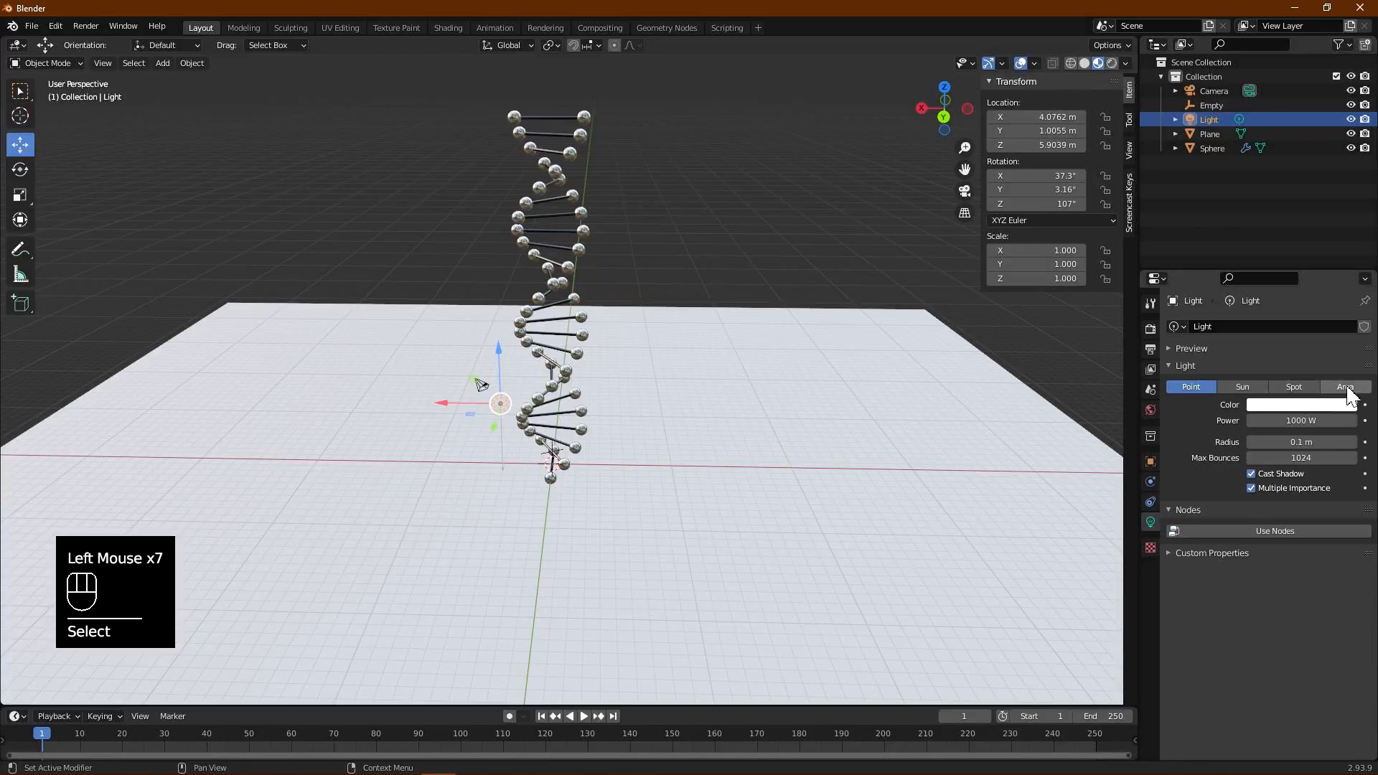
click(1344, 387)
middle_drag(961, 387, 952, 389)
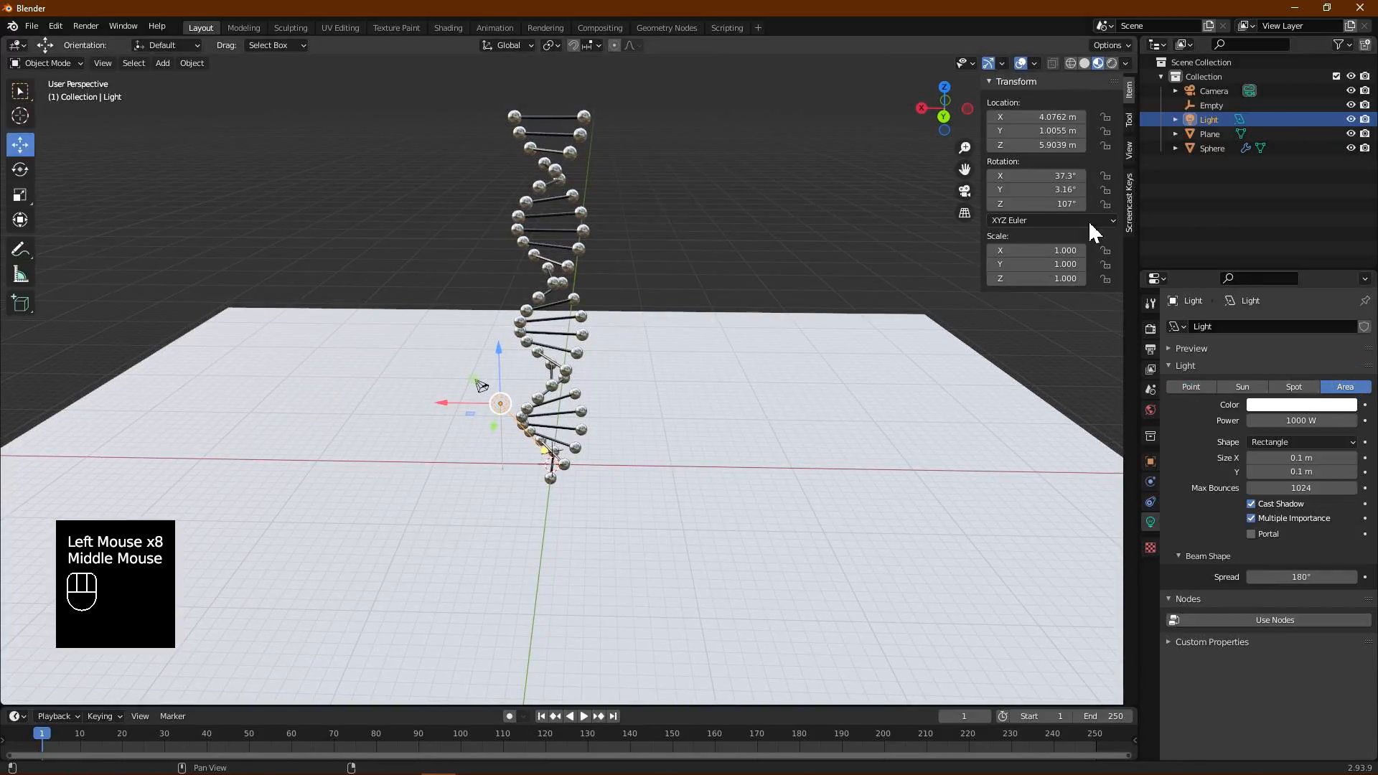
Look through the camera with Camera to View locked and pull it back from the ladder
click(1128, 151)
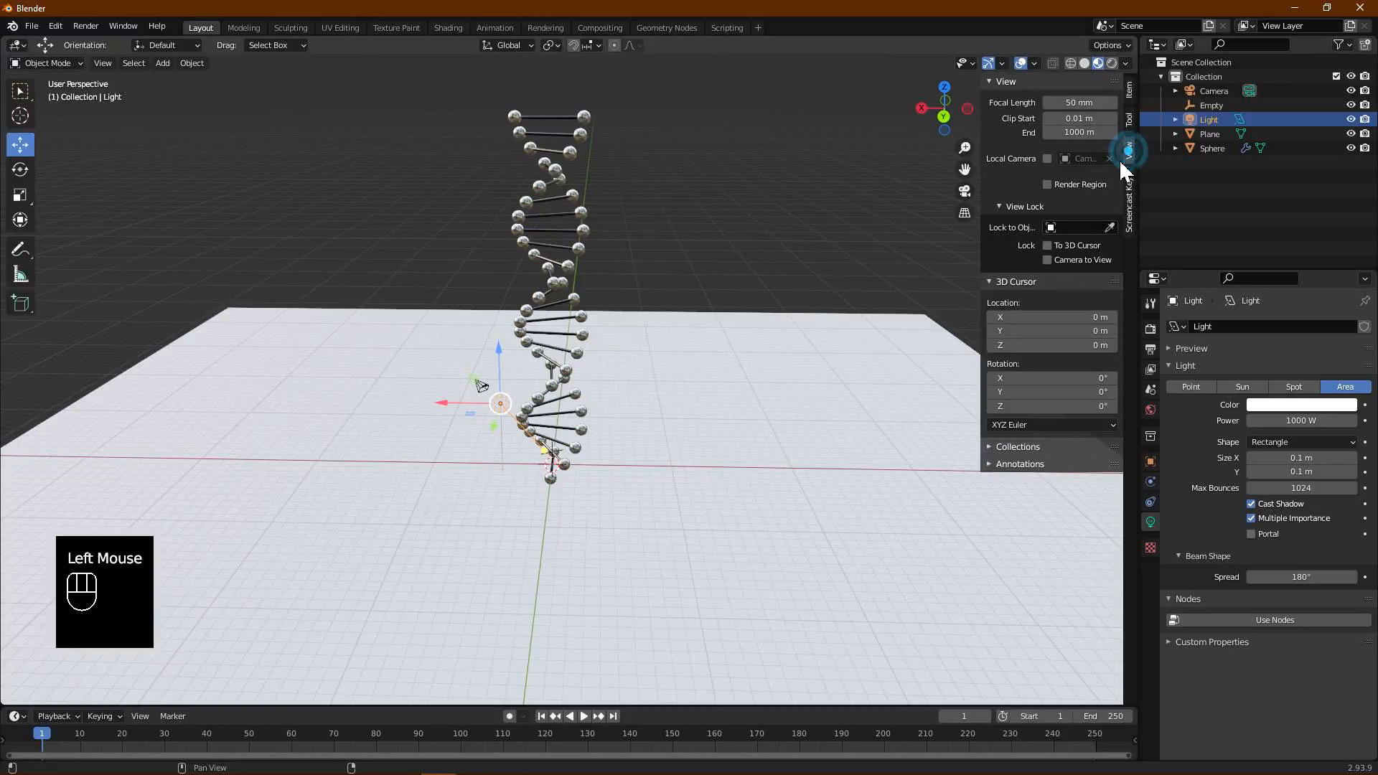
middle_drag(628, 384, 612, 385)
key(KP_0)
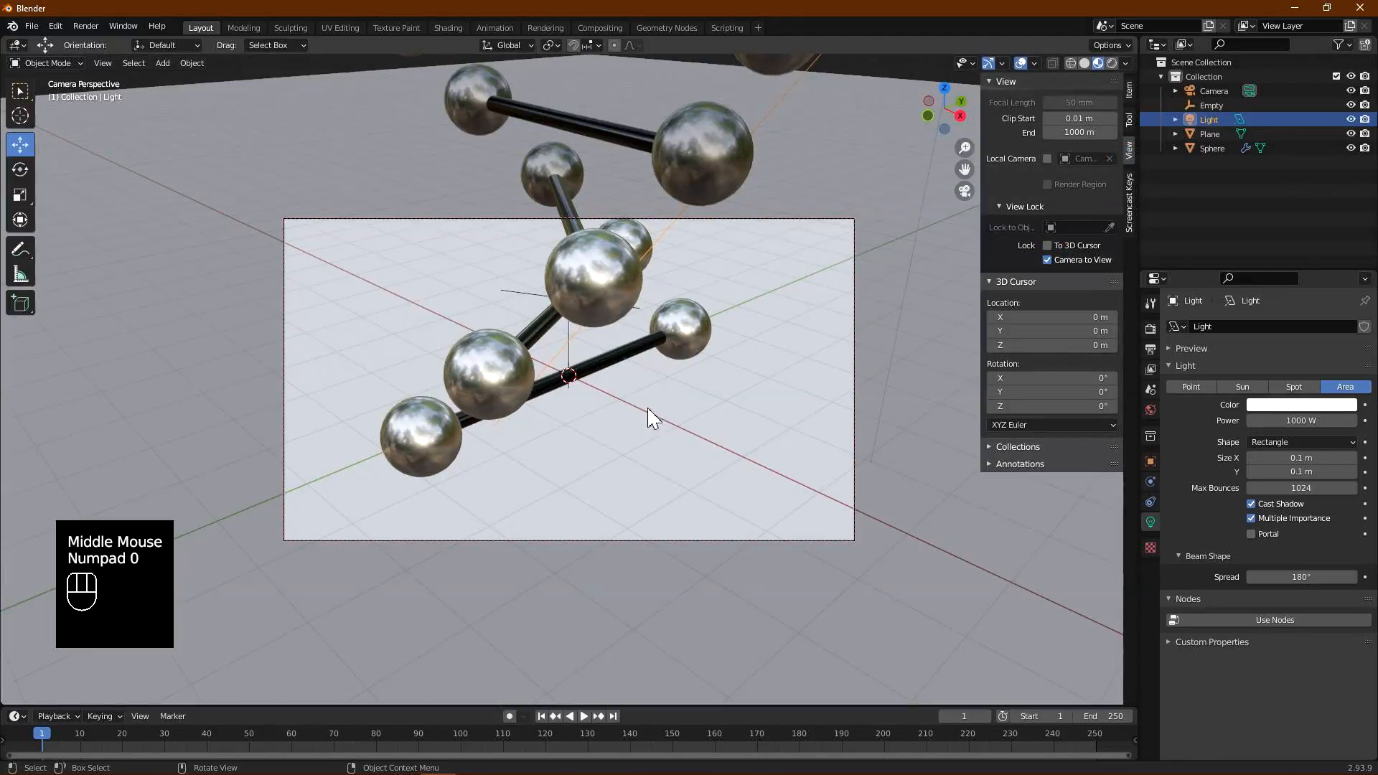
scroll(645, 409, down, 4)
scroll(625, 324, down, 4)
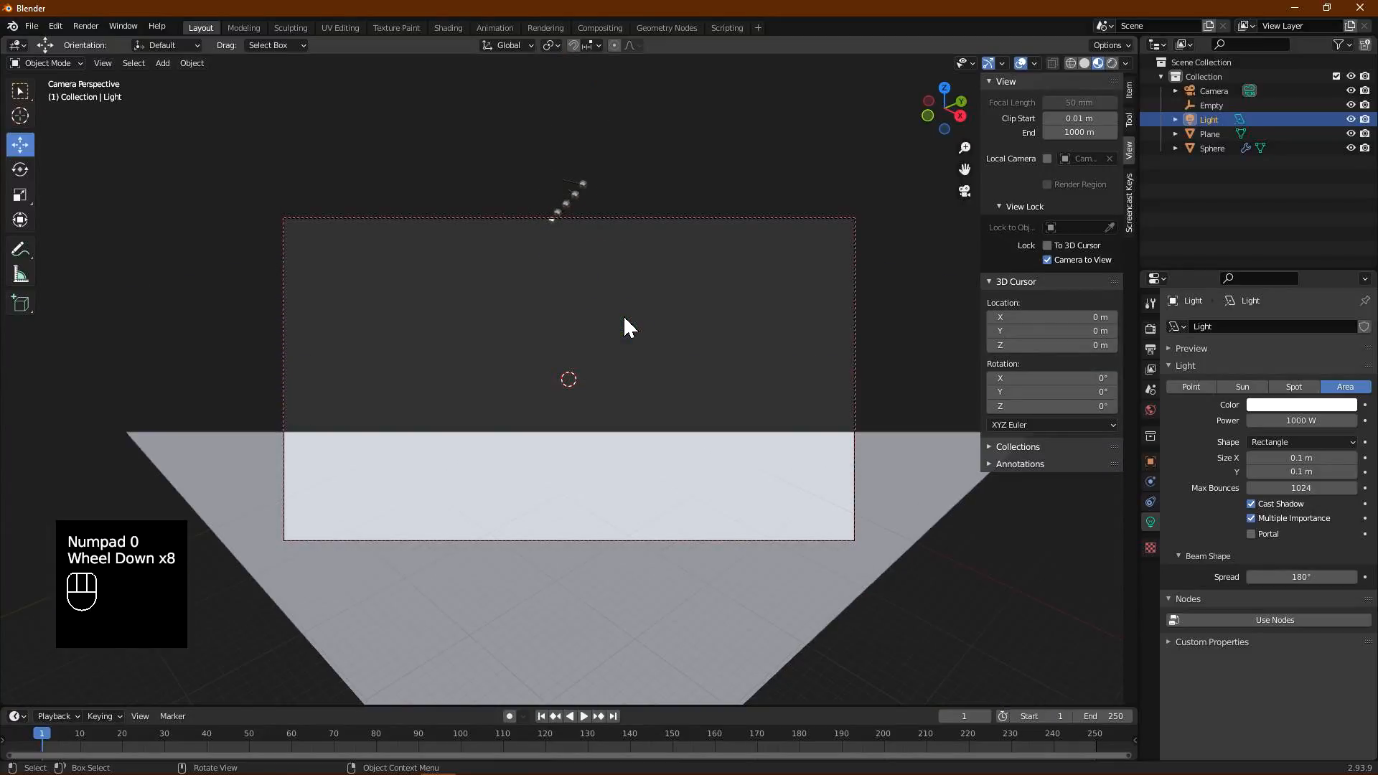
scroll(624, 325, up, 2)
mouse_move(624, 326)
middle_down()
mouse_move(626, 343)
mouse_move(611, 343)
middle_up()
scroll(614, 335, down, 1)
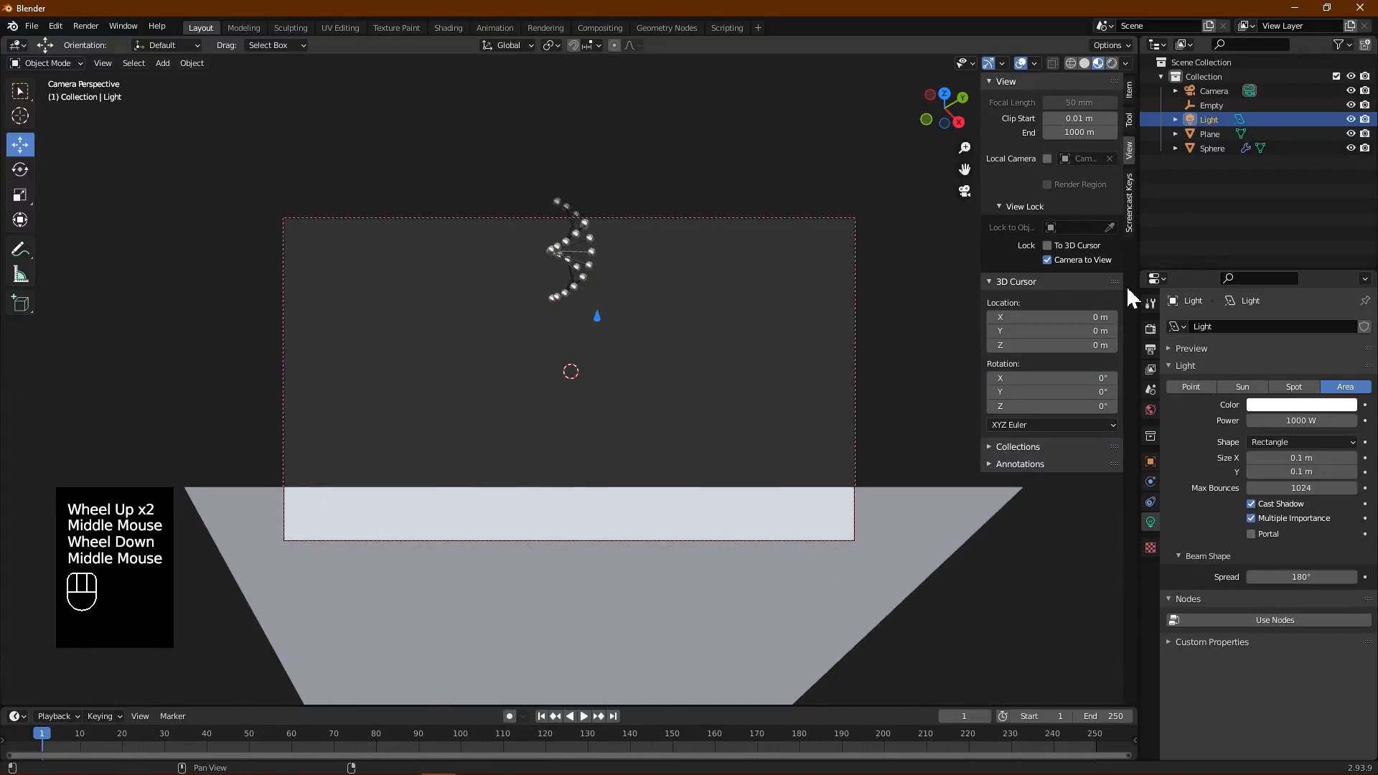
Set the camera's clip end to 200 m and frame the whole ladder above the floor plane
click(1219, 91)
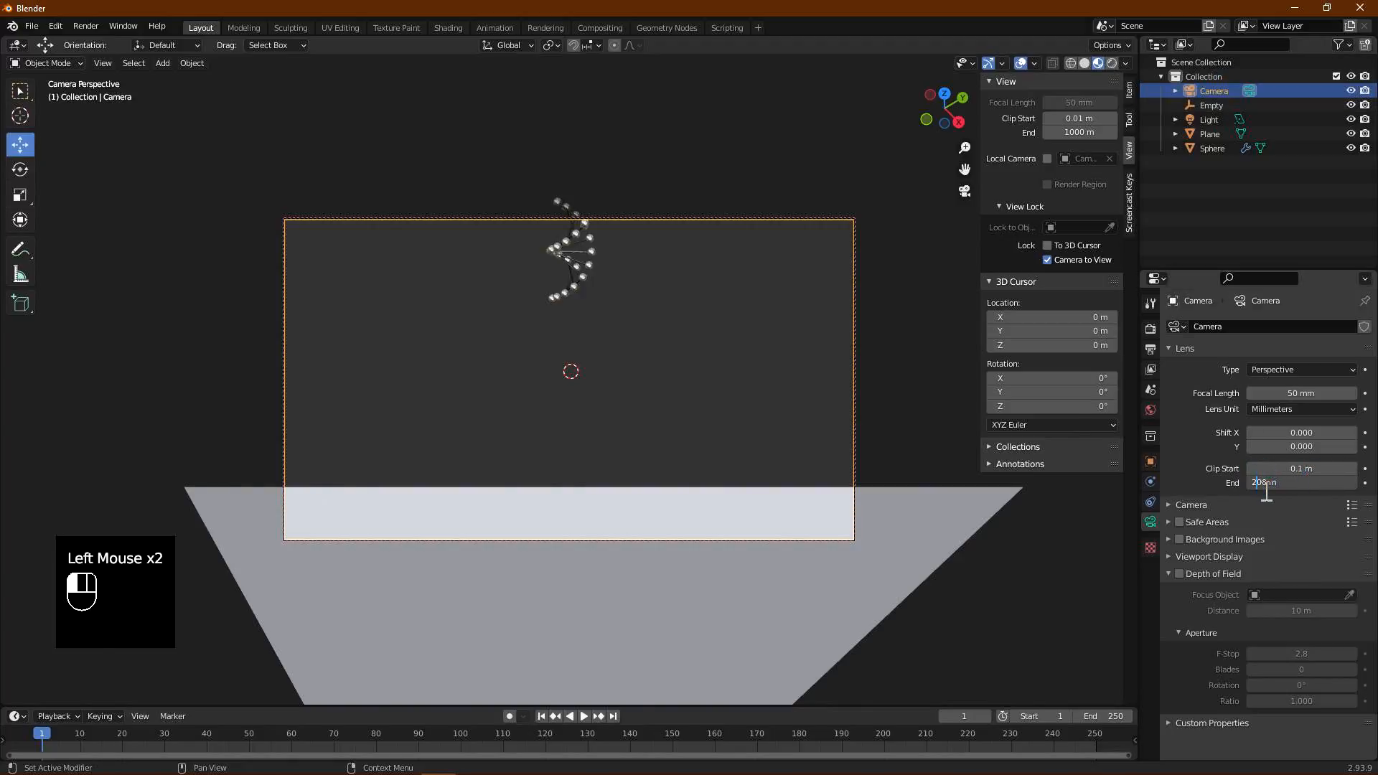
key(Return)
middle_drag(538, 382, 676, 419)
scroll(602, 342, up, 1)
scroll(658, 467, up, 1)
scroll(652, 409, down, 1)
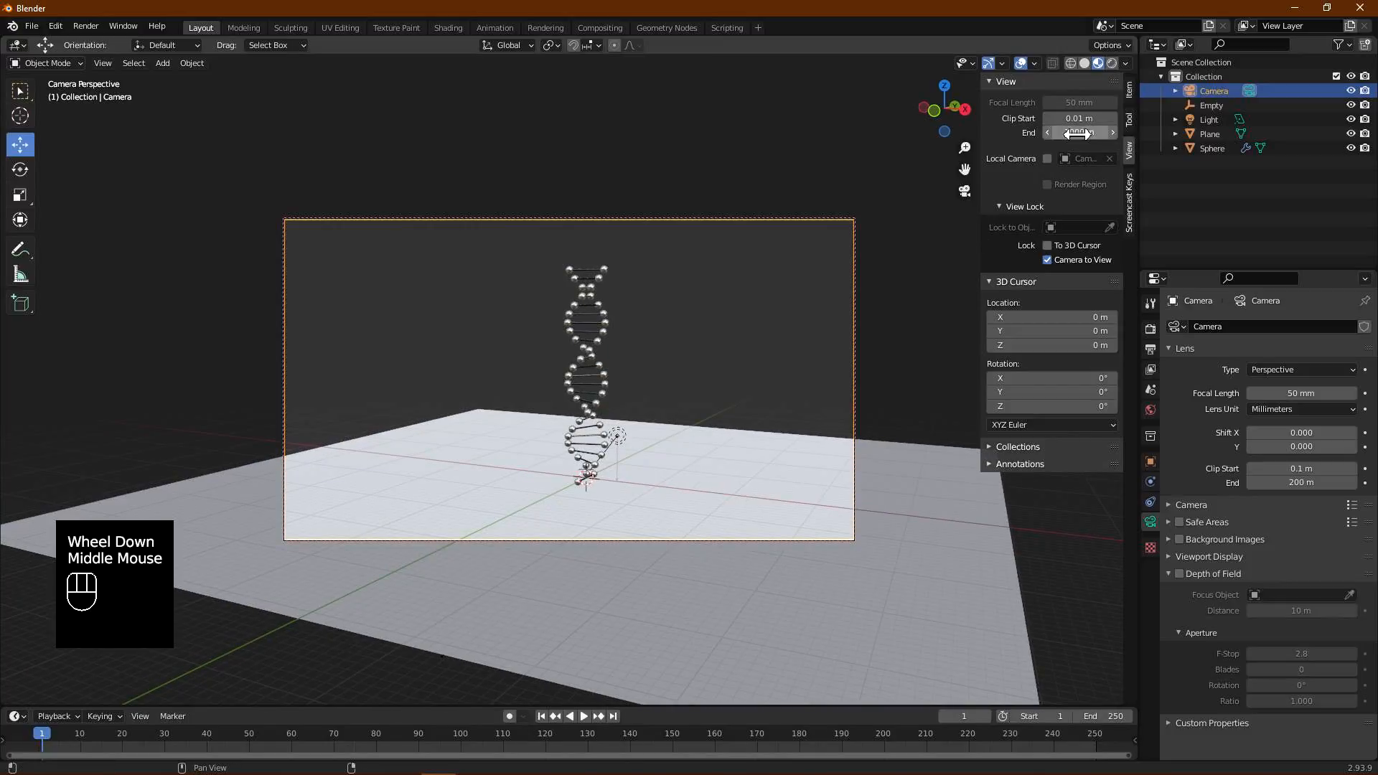
Switch the viewport to Rendered shading and raise the area light along Z to just above the ladder's top
click(1106, 66)
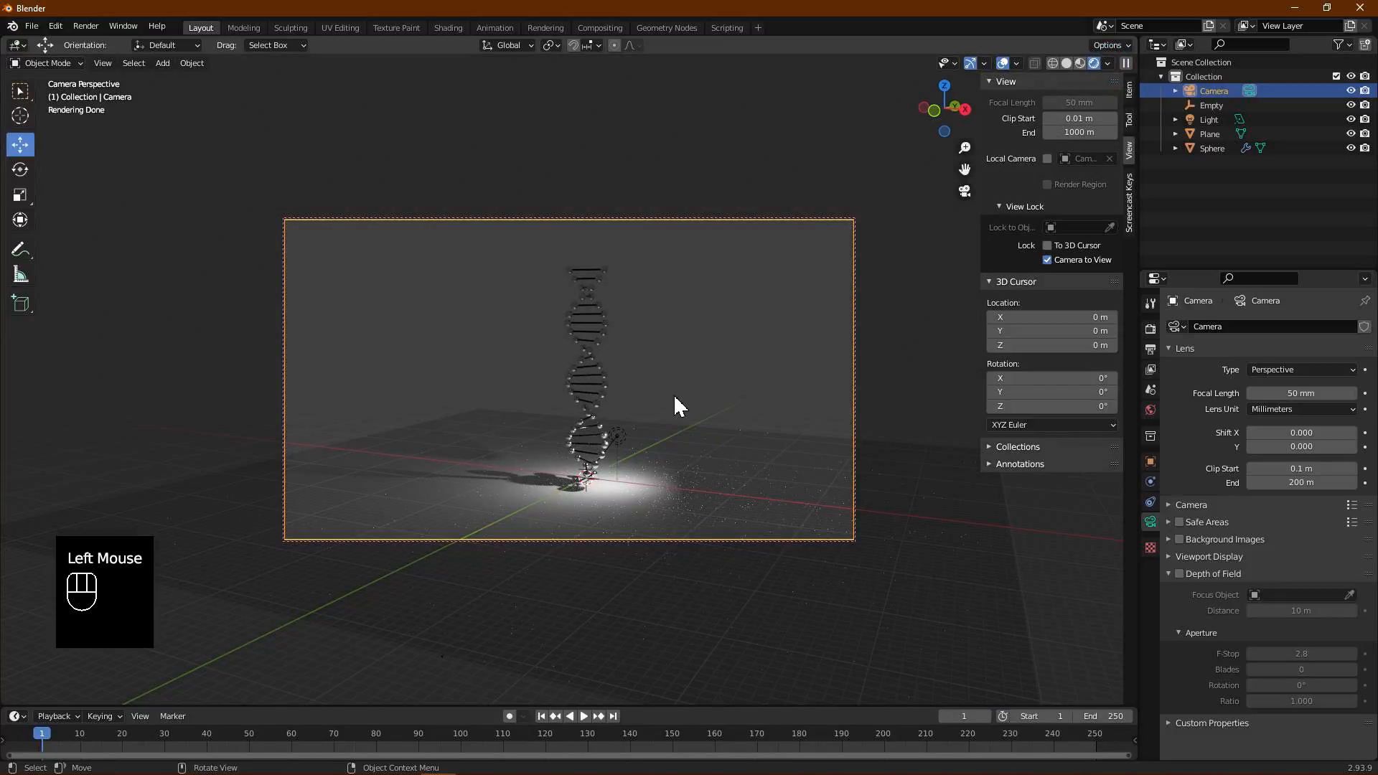
middle_drag(672, 396, 665, 399)
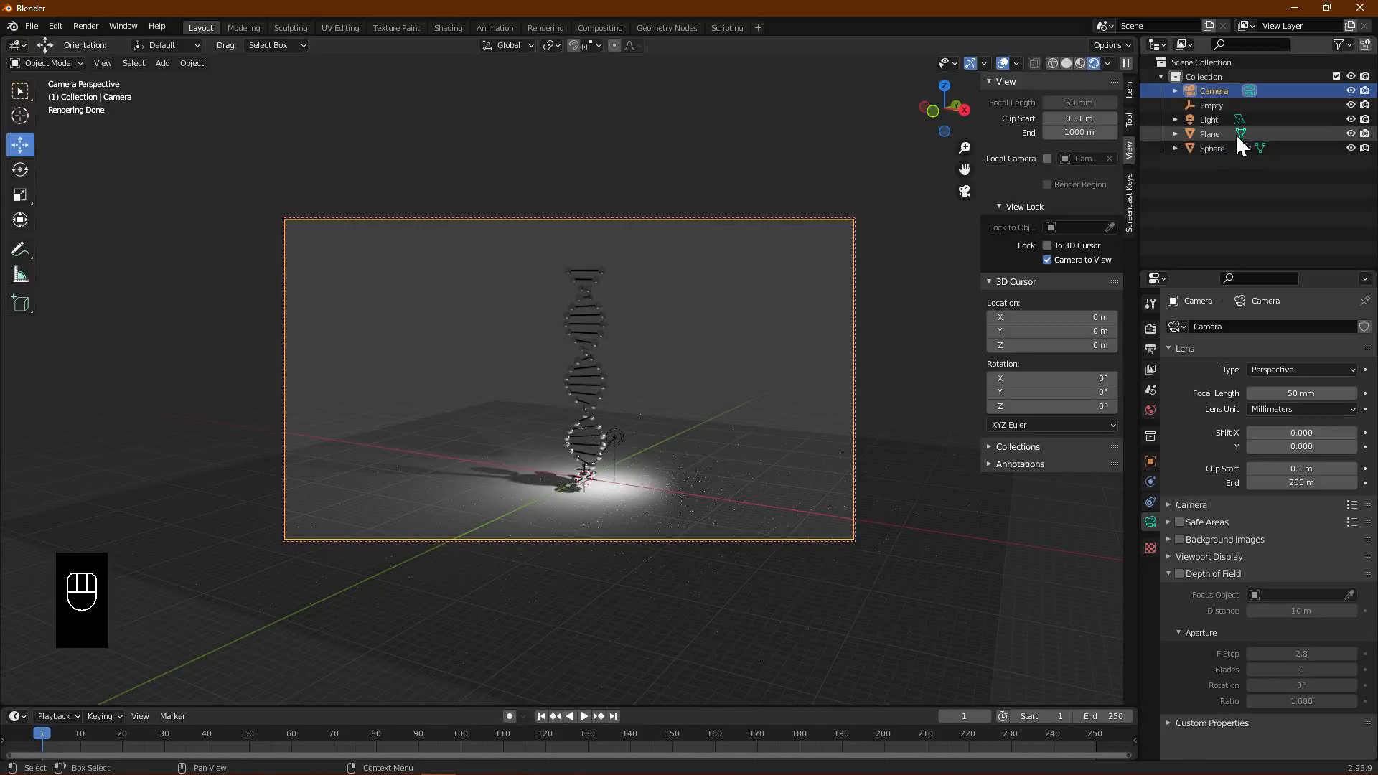
click(1211, 118)
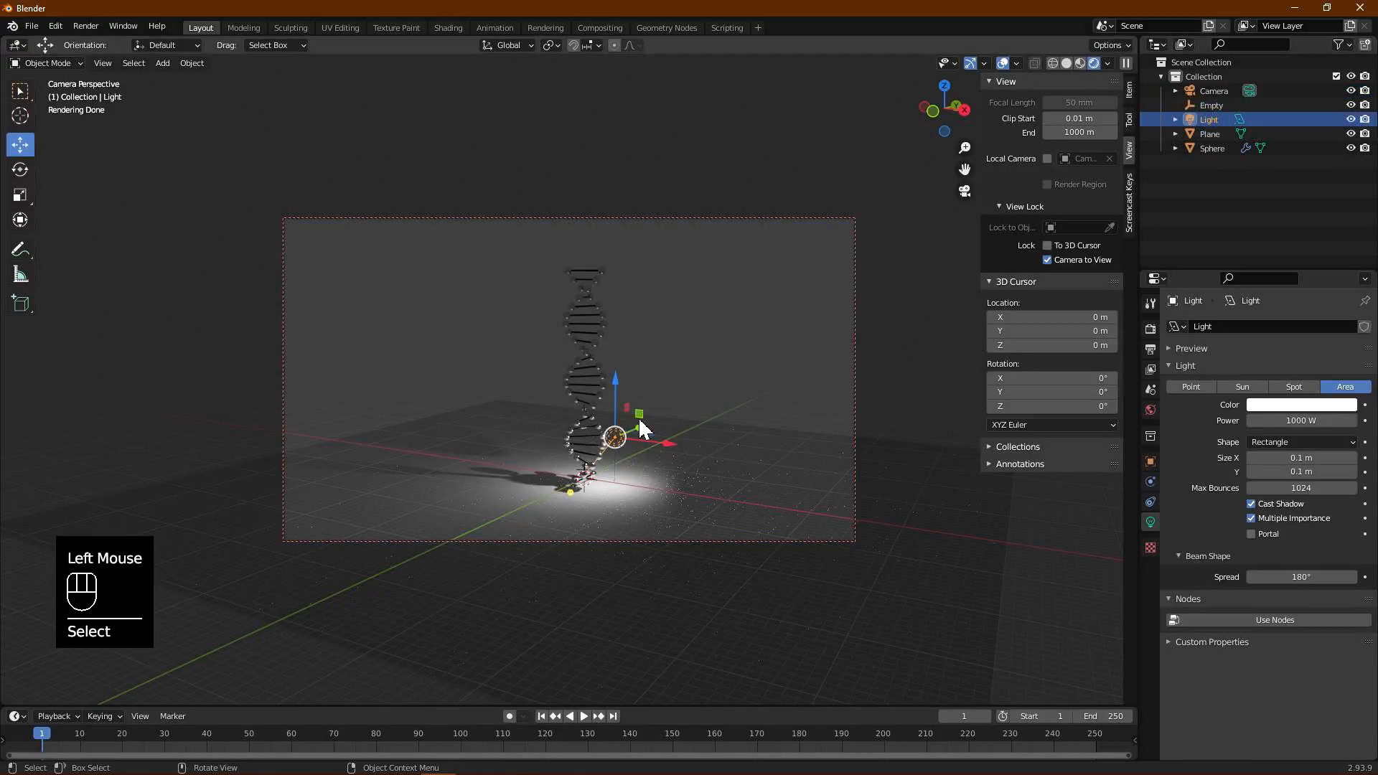
drag(618, 396, 690, 261)
scroll(724, 300, up, 1)
middle_drag(724, 300, 711, 310)
Turn off Scene World for the rendered viewport and orbit the camera to a lower, more frontal angle
click(1108, 63)
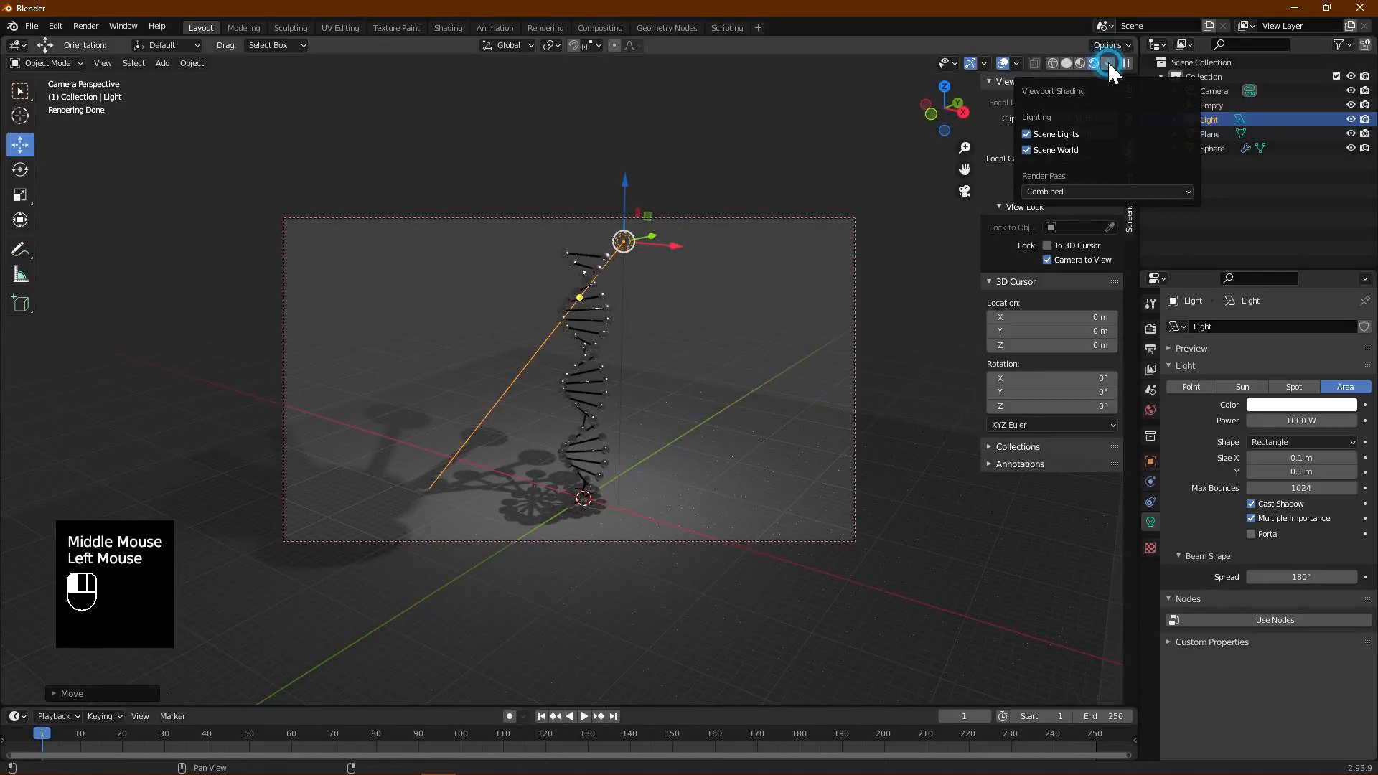
click(1026, 151)
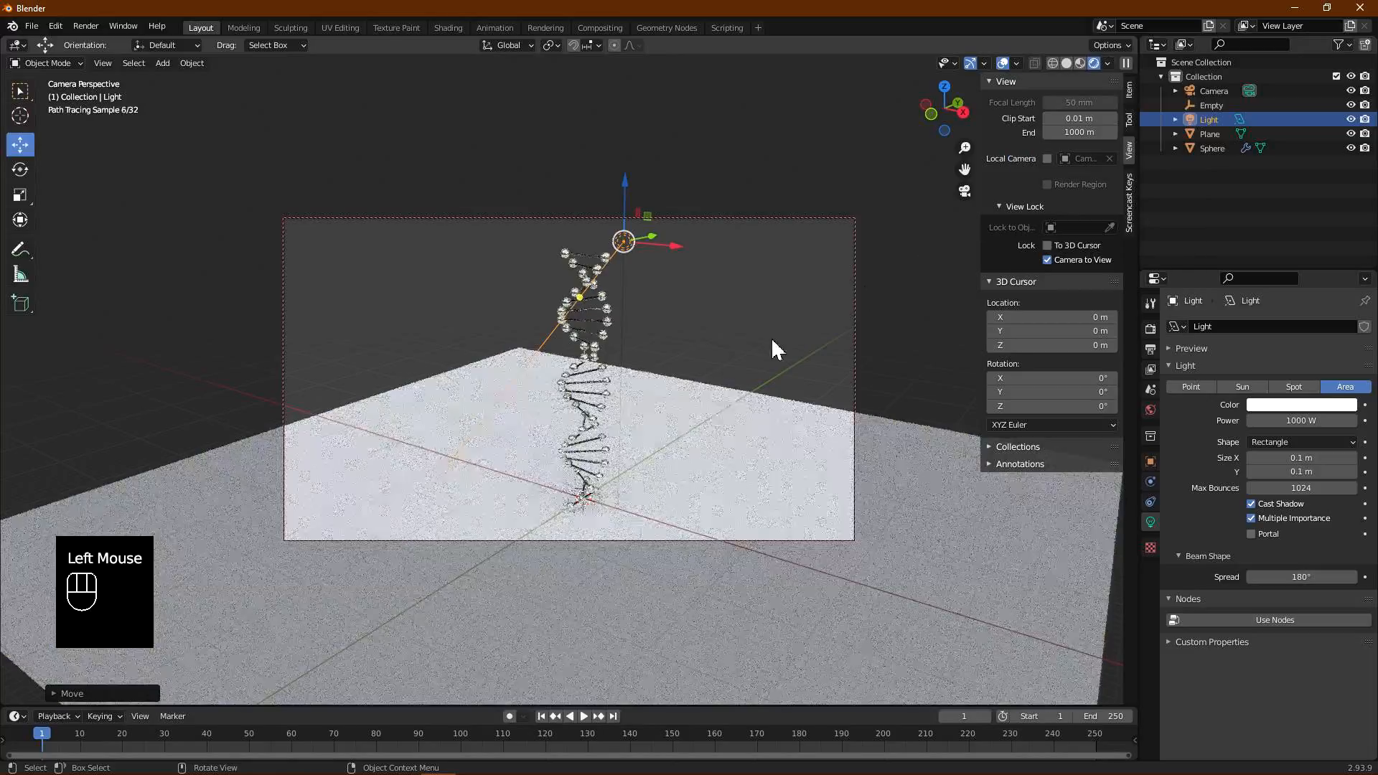
mouse_move(652, 369)
middle_down()
mouse_move(649, 409)
mouse_move(664, 350)
mouse_move(631, 400)
mouse_move(666, 346)
mouse_move(668, 360)
middle_up()
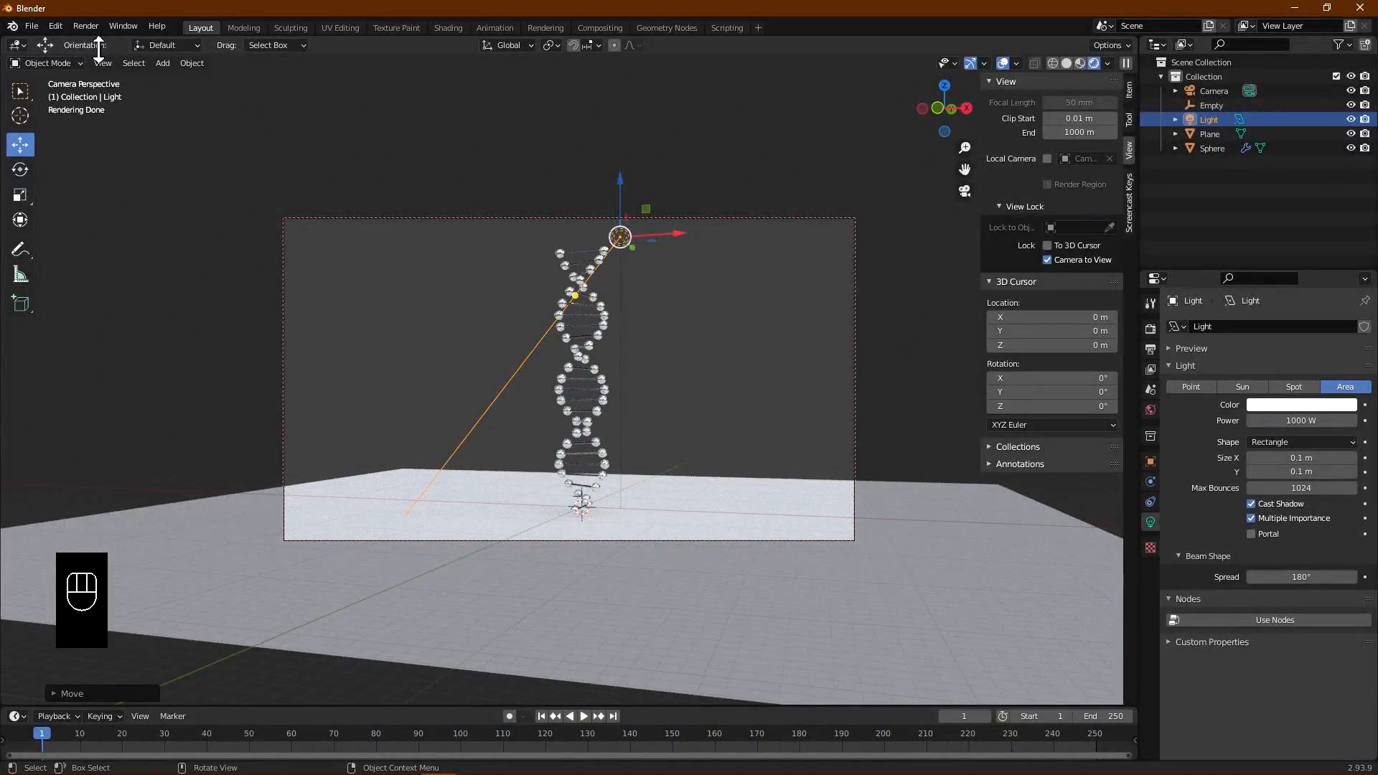
Render the current frame as an image and fit the whole result in the render window
click(95, 26)
click(101, 41)
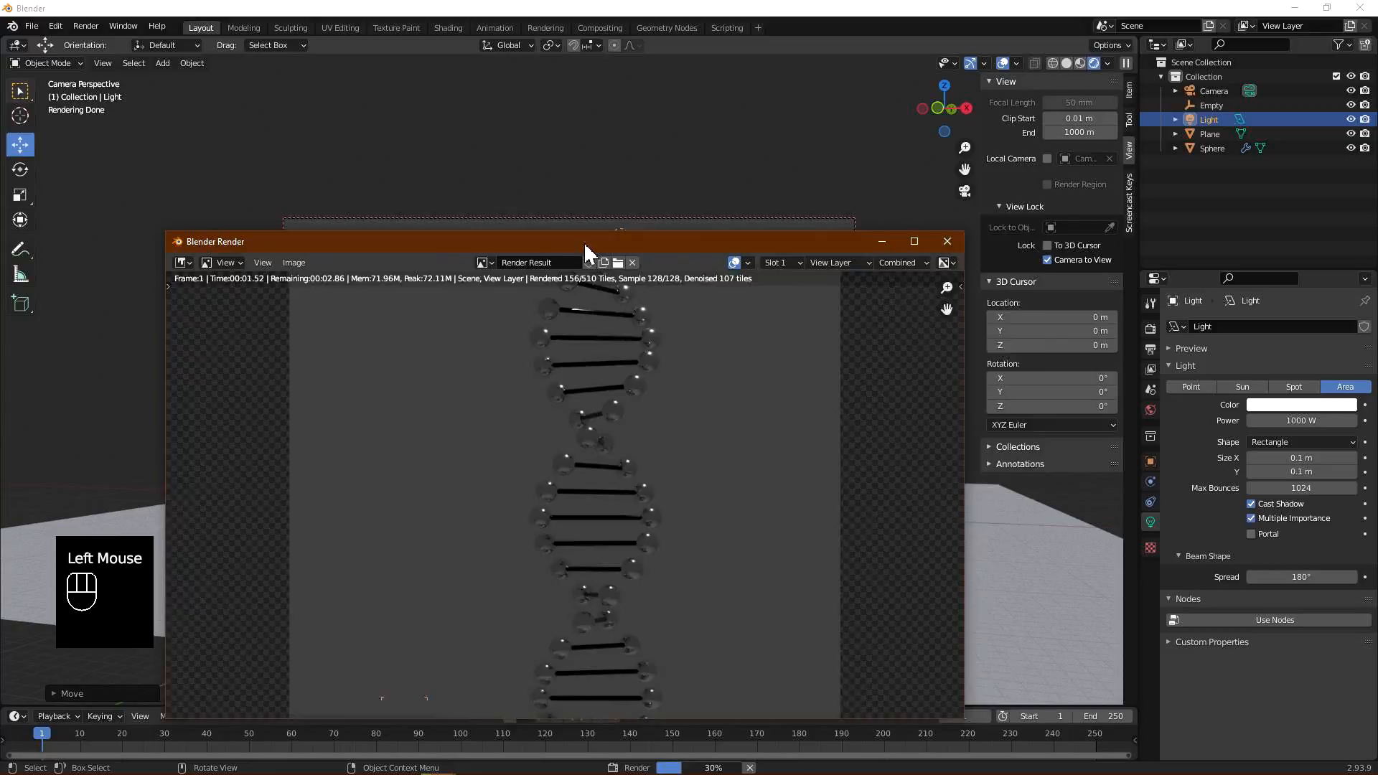
drag(584, 241, 608, 150)
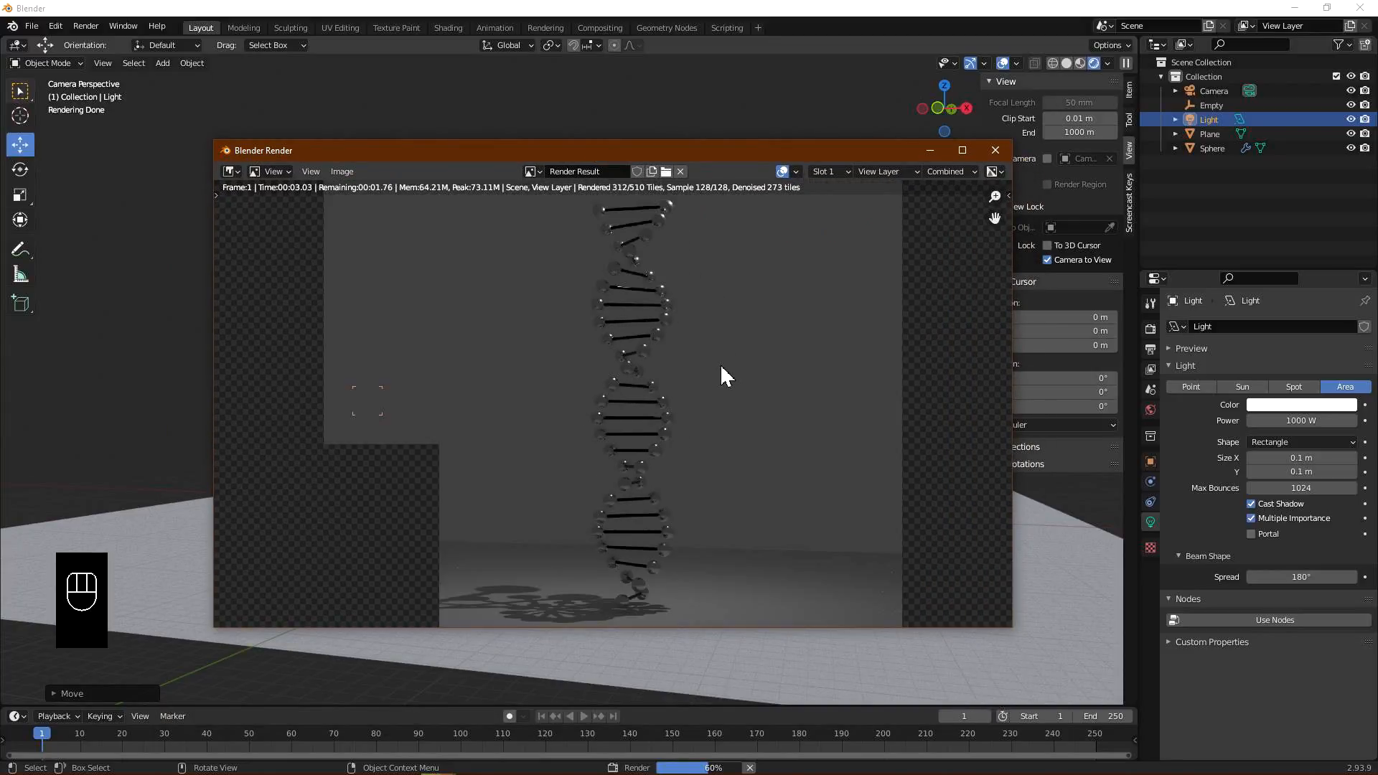
scroll(709, 385, down, 1)
middle_drag(727, 414, 711, 425)
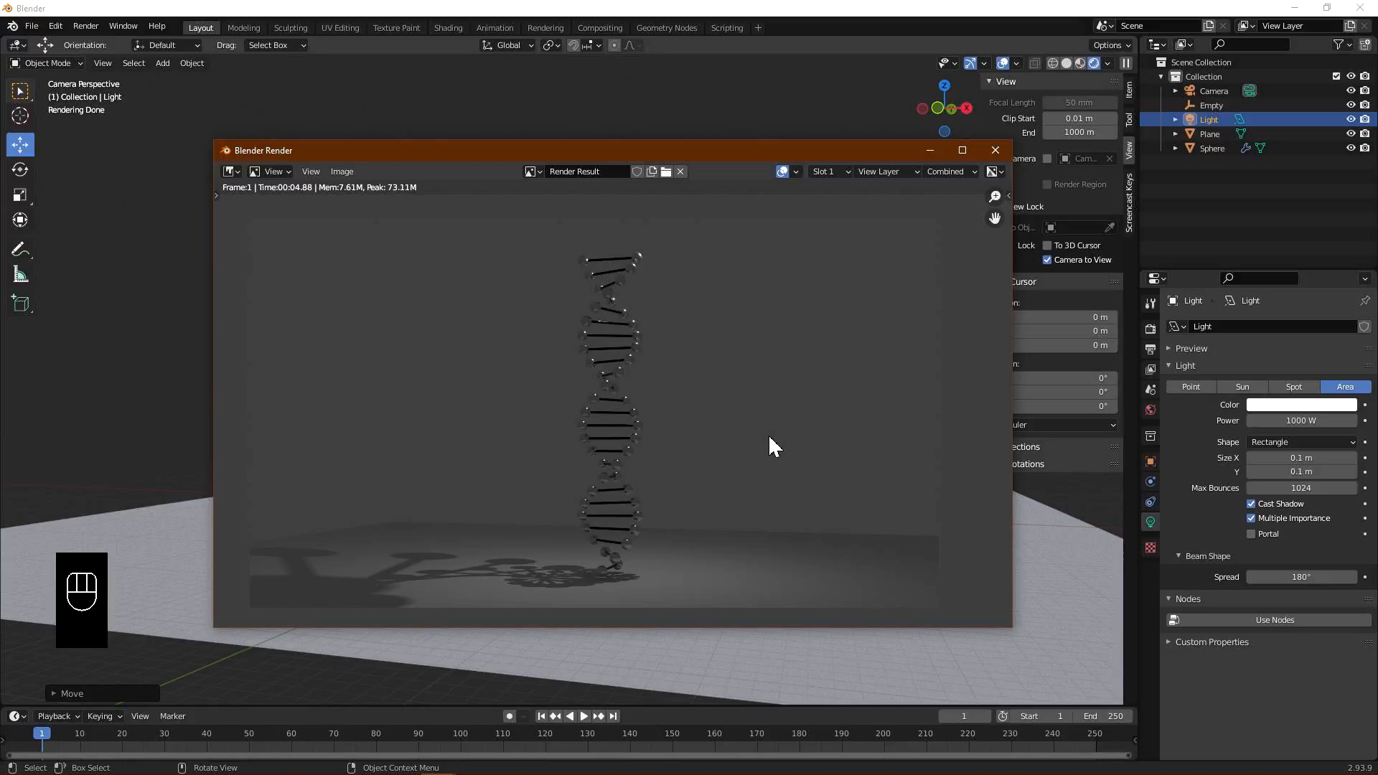